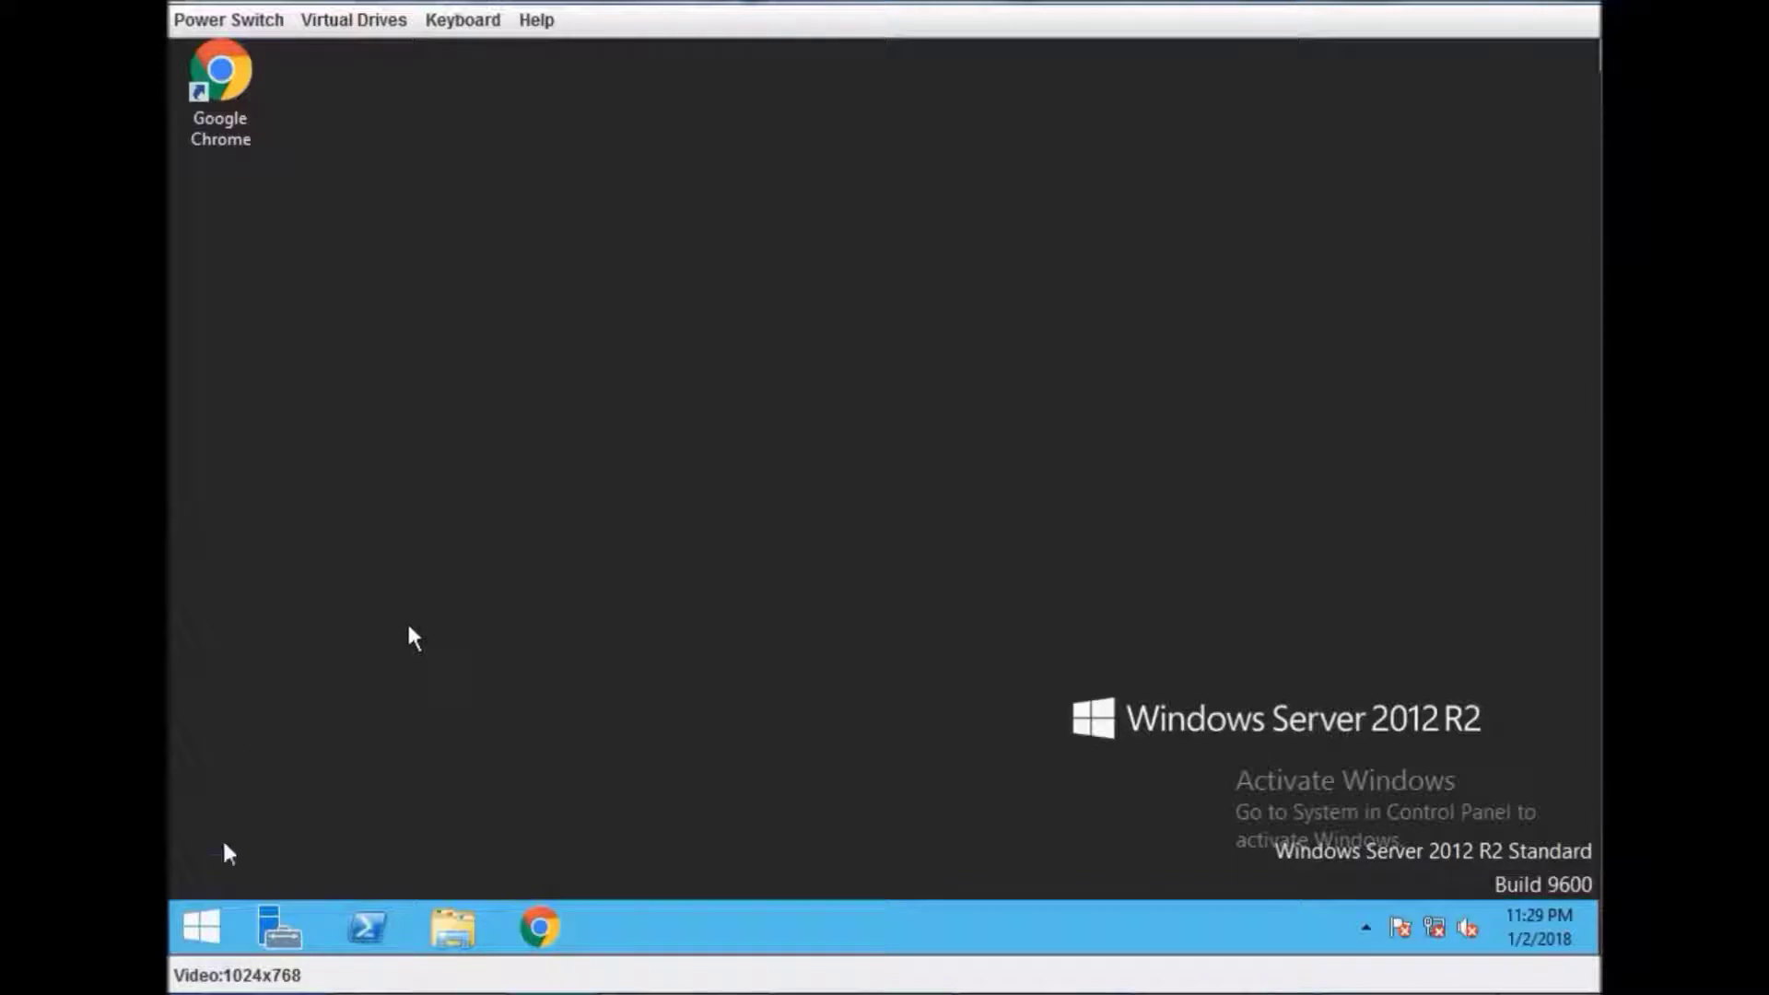
# Open Disk Management from the Start quick-link menu and maximize its disk view.
pyautogui.rightClick(201, 925)
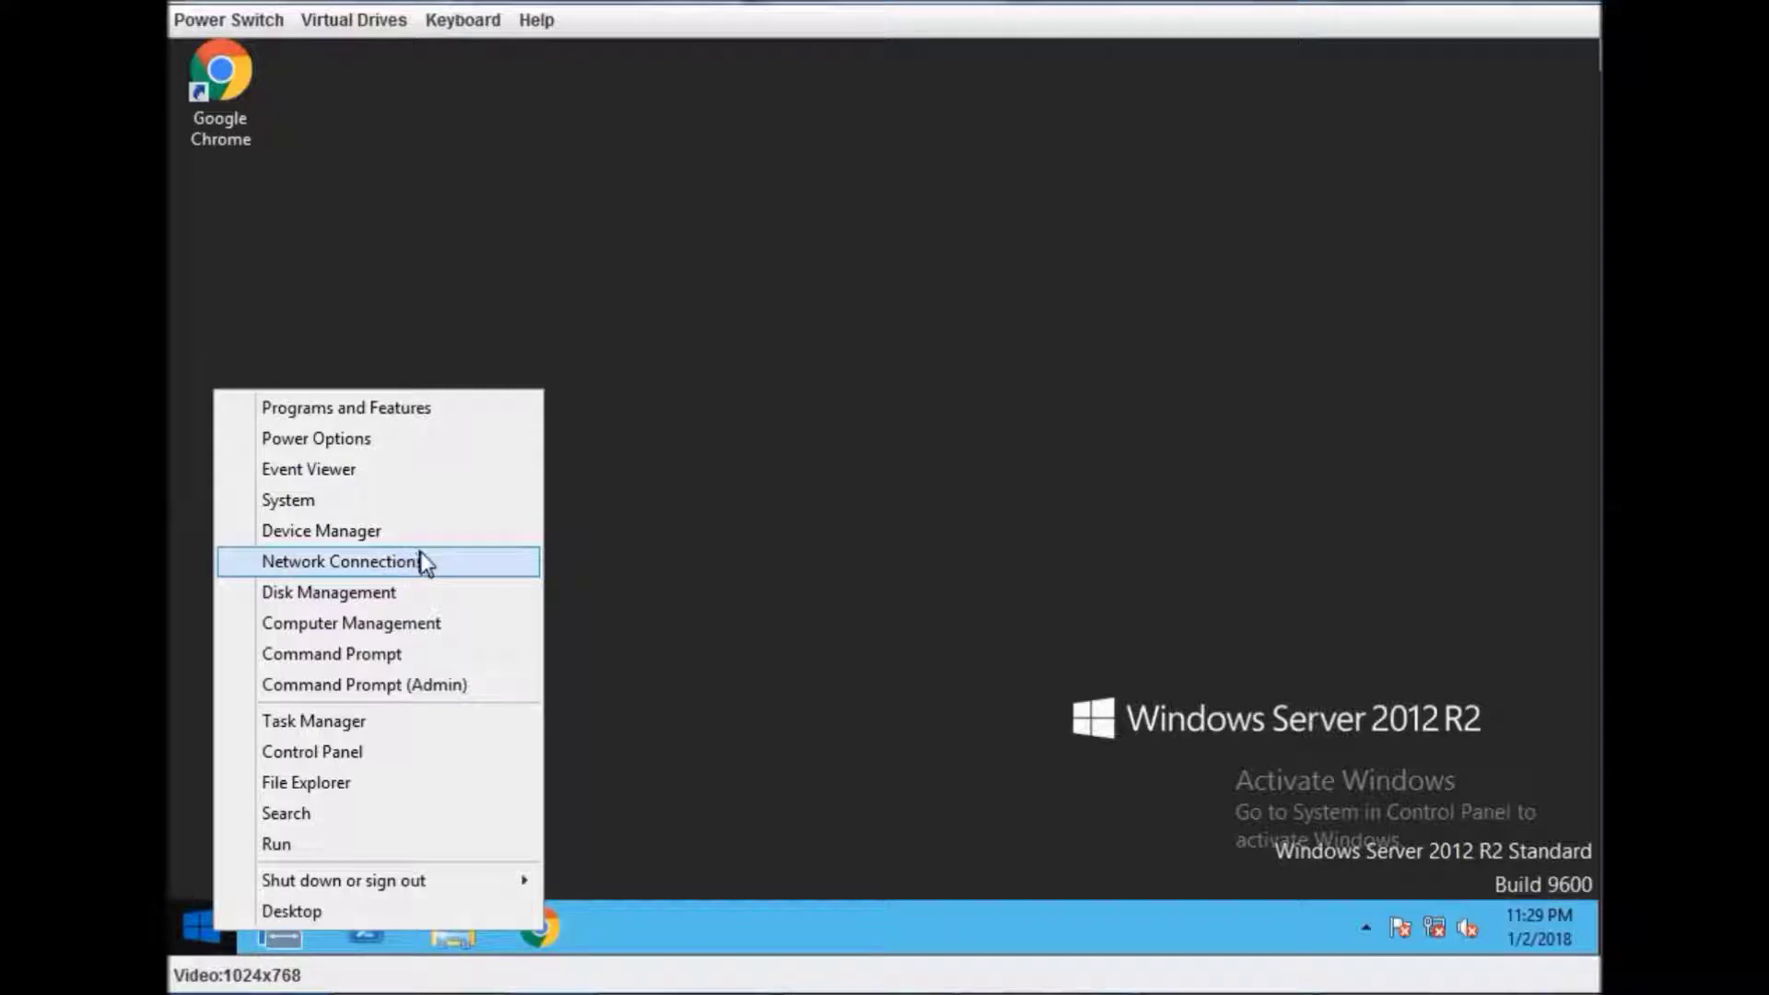
pyautogui.click(417, 593)
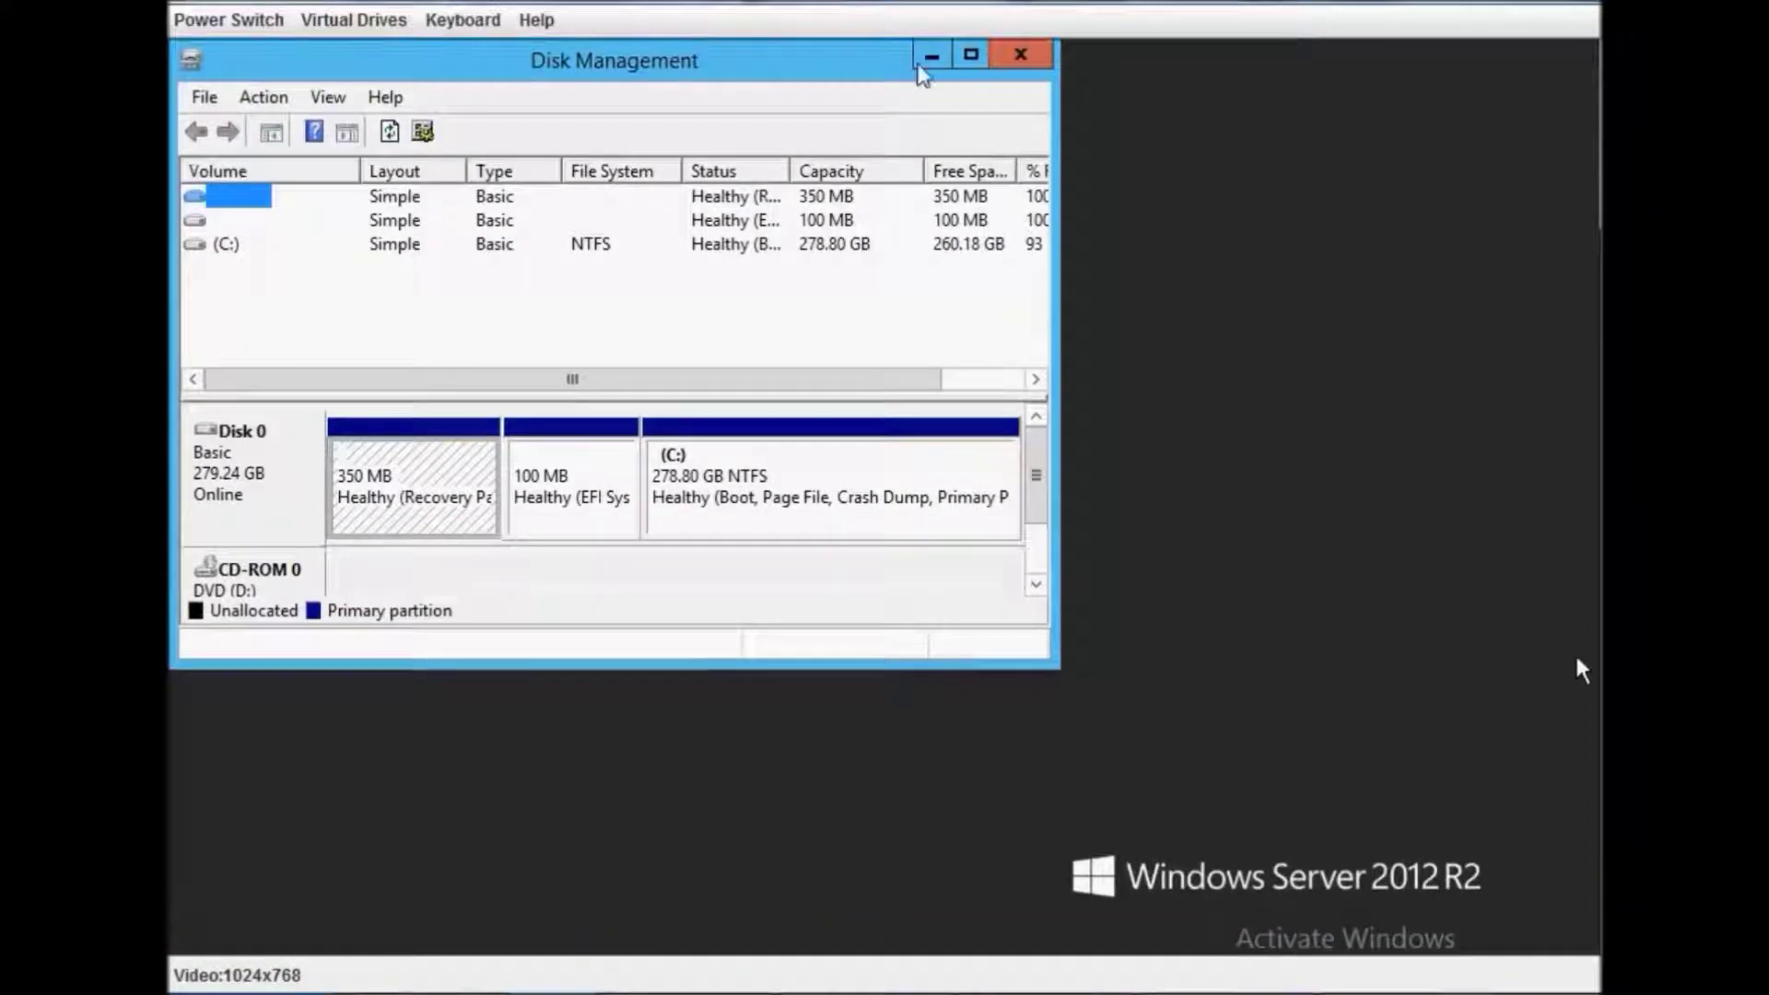
pyautogui.click(972, 53)
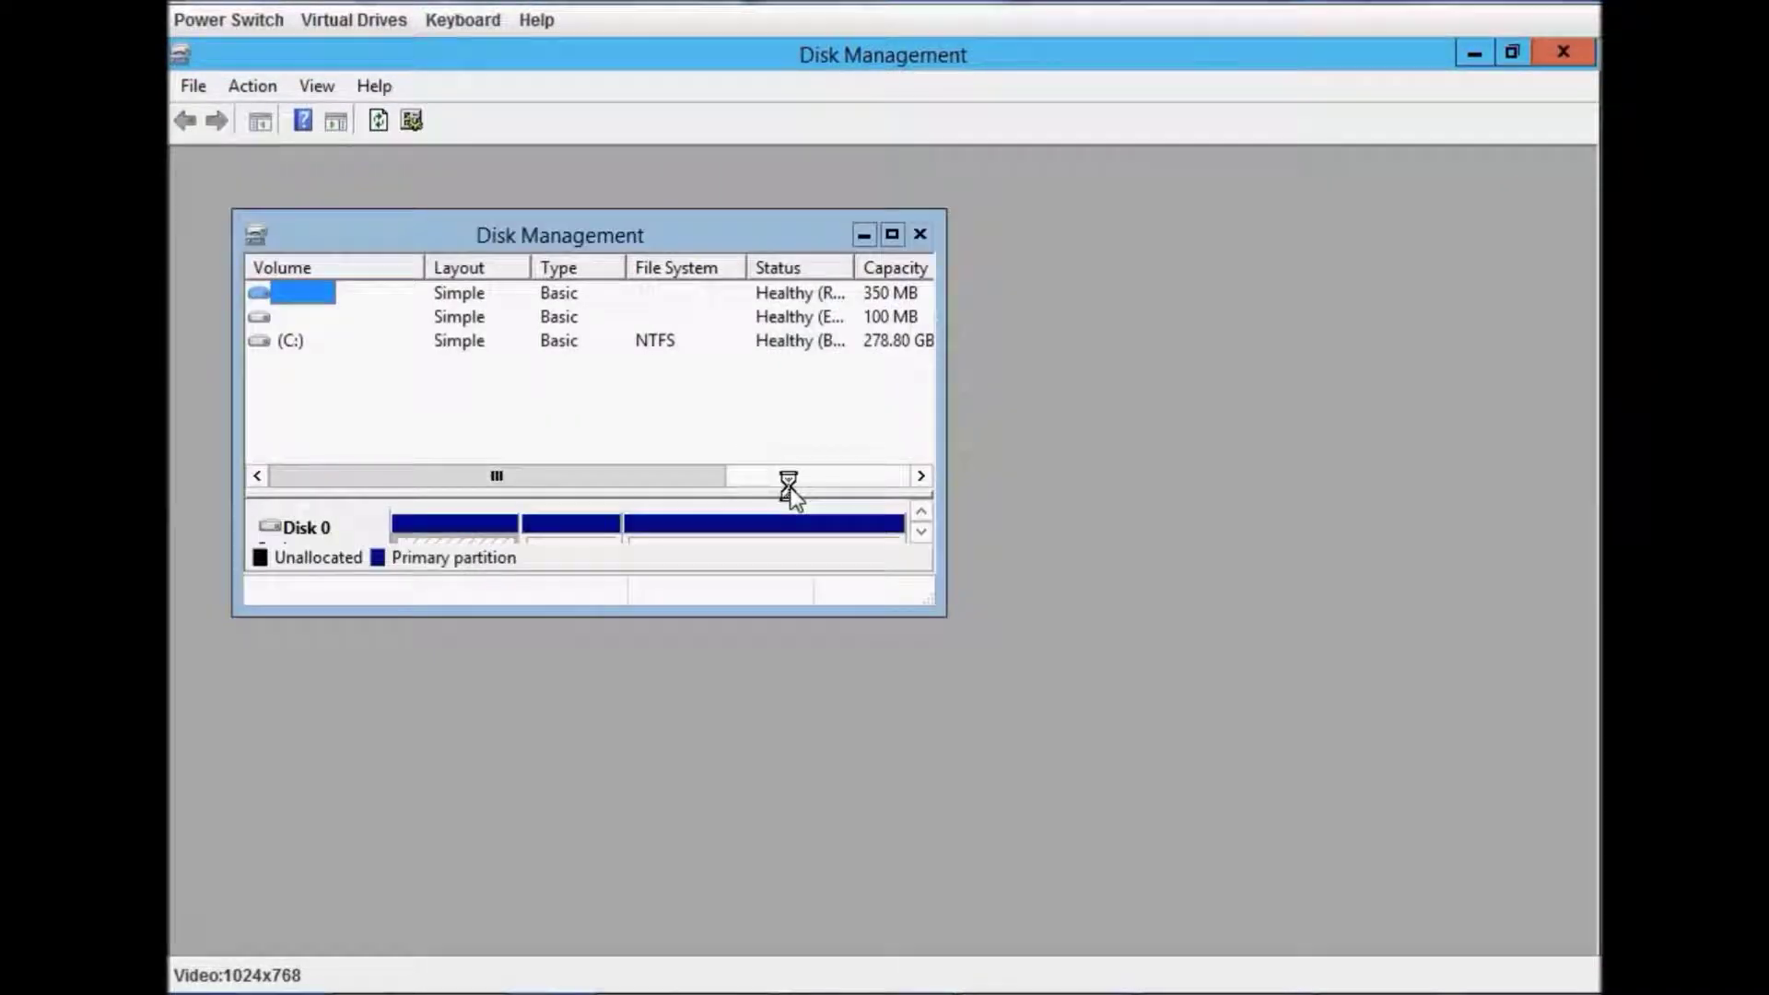
pyautogui.click(893, 234)
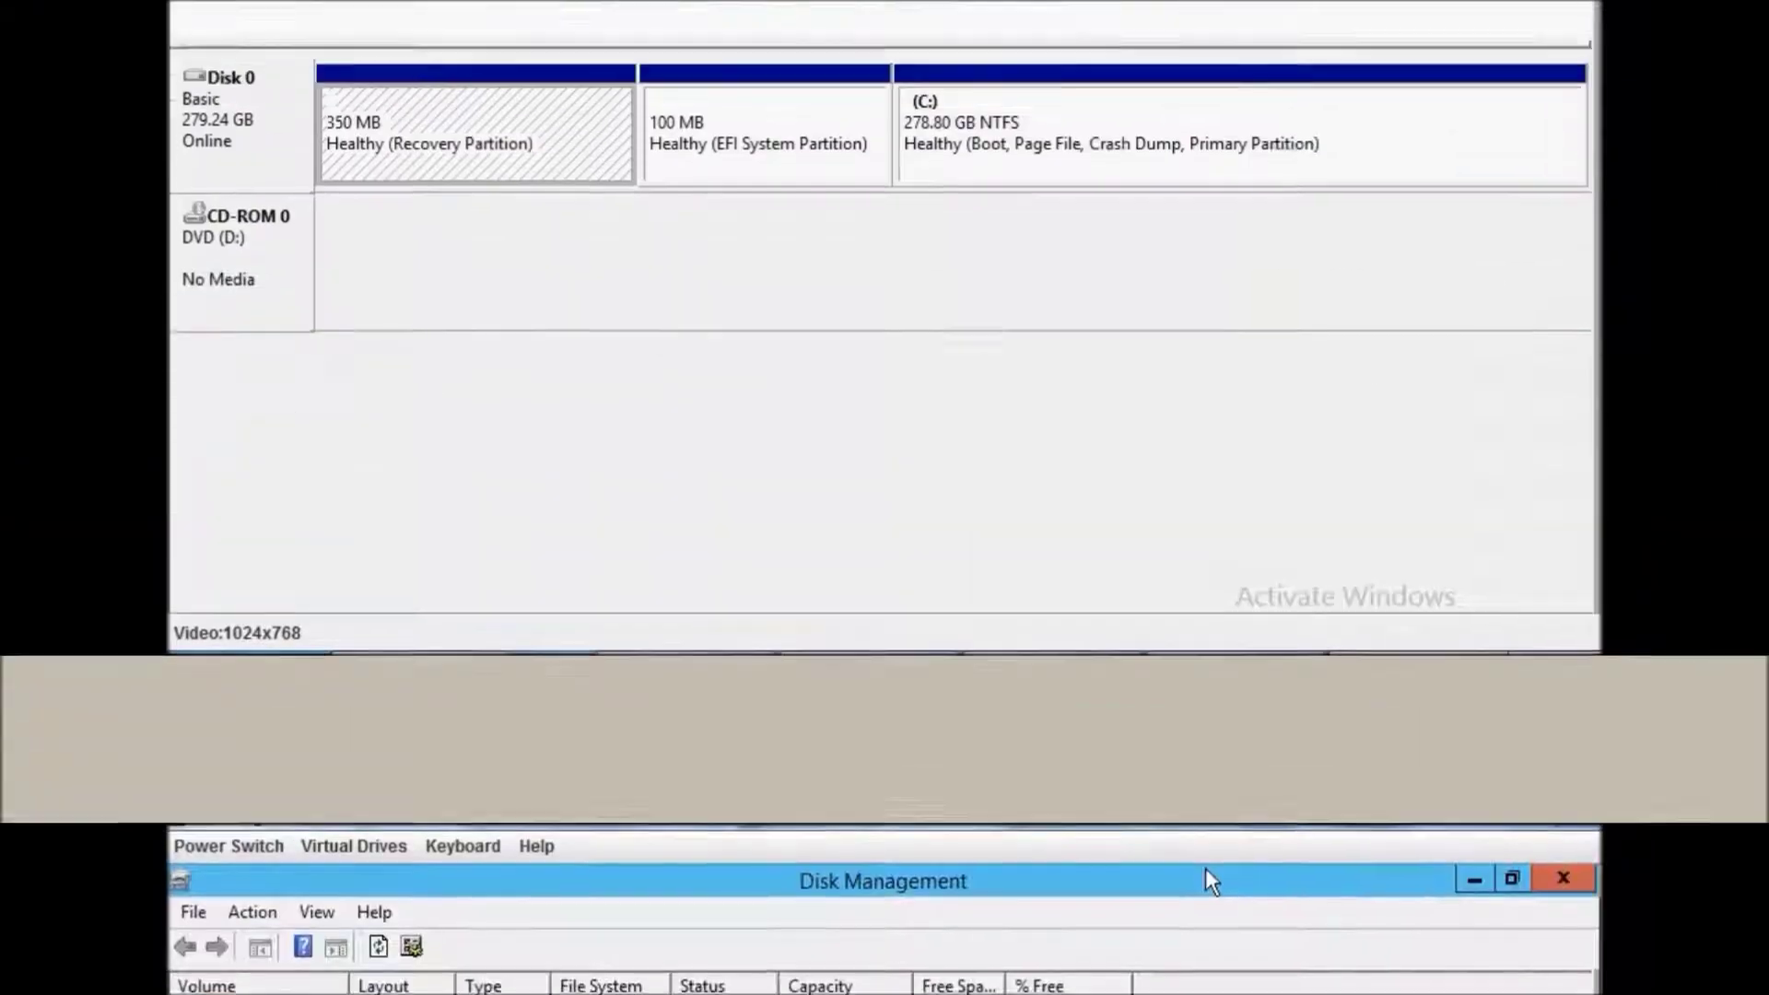
# Check the C: volume's full status text, then close Disk Management.
pyautogui.click(220, 232)
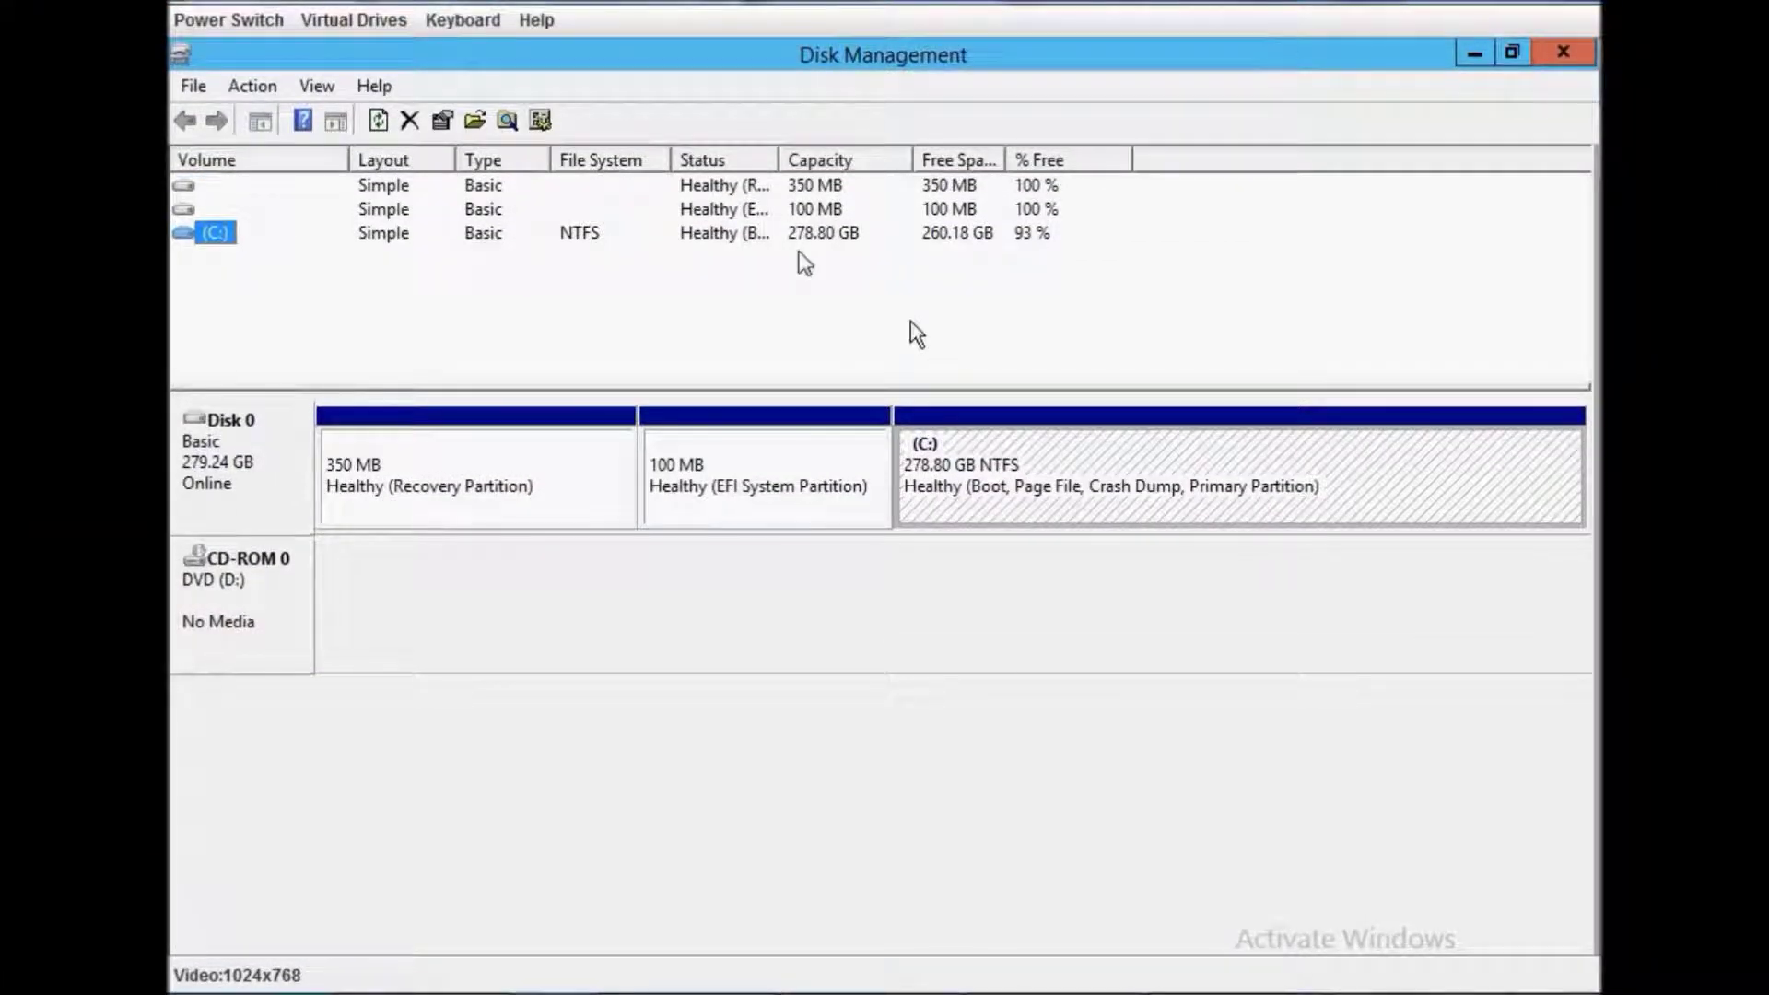
pyautogui.doubleClick(779, 158)
pyautogui.click(916, 237)
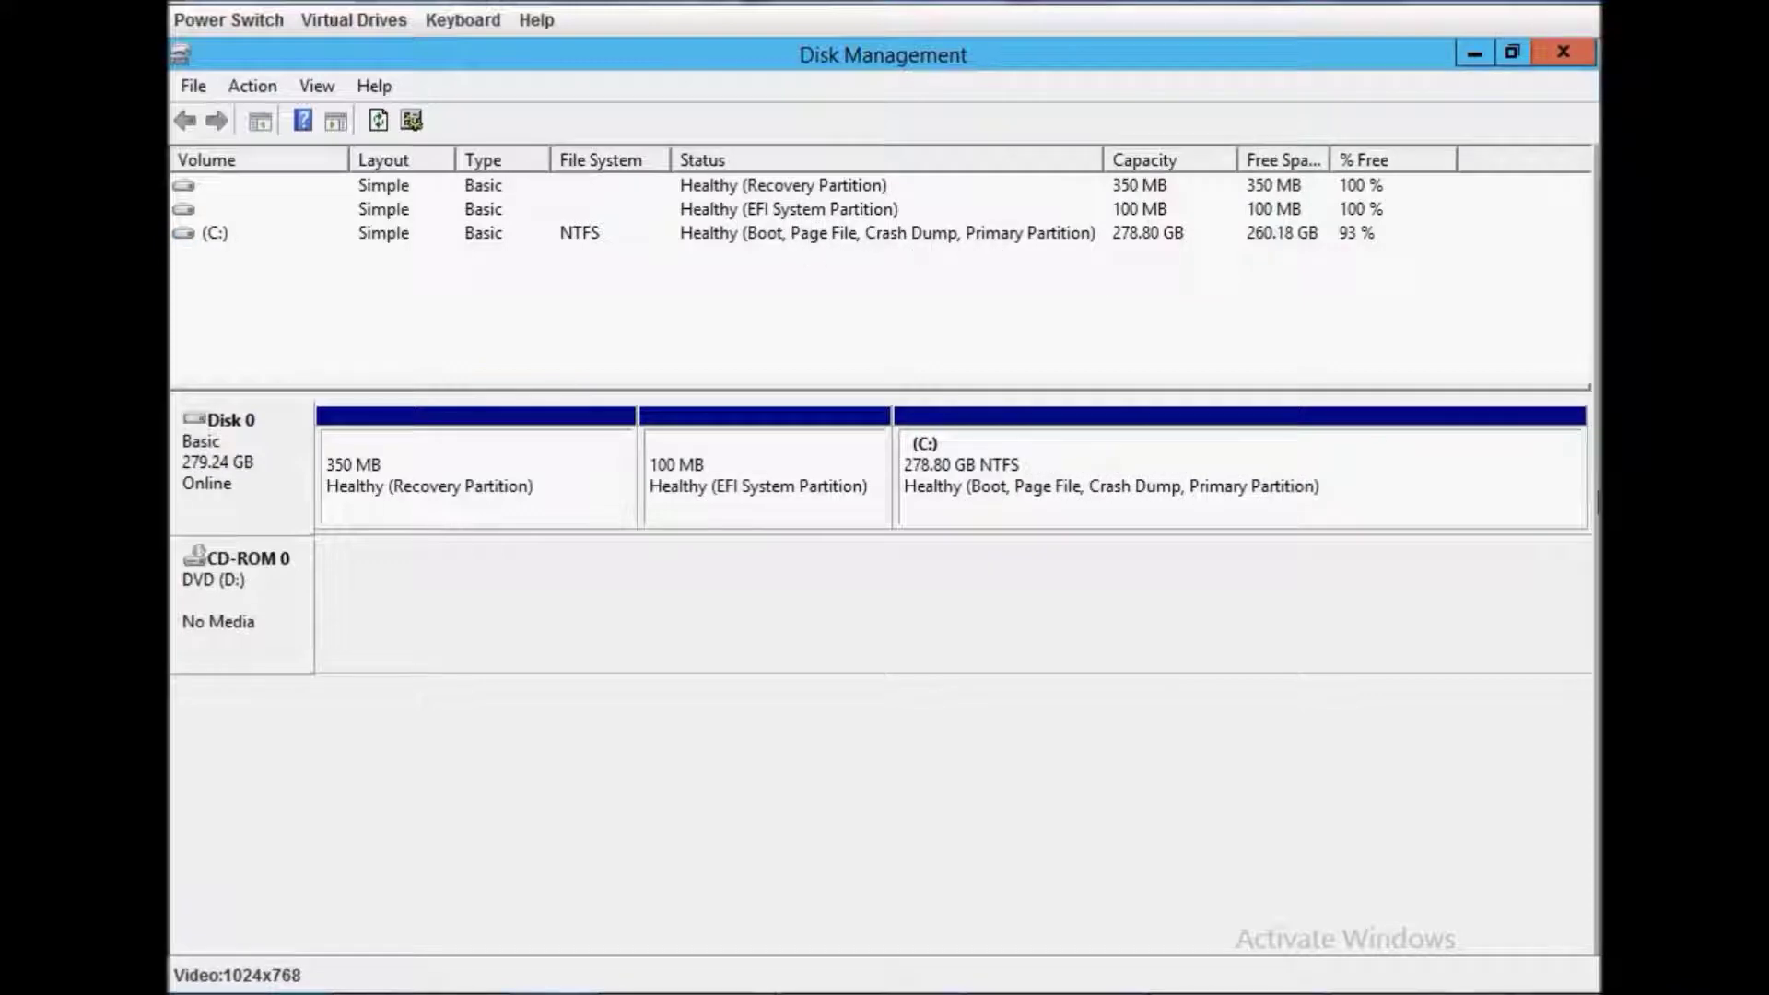
pyautogui.scroll(-3, 883, 497)
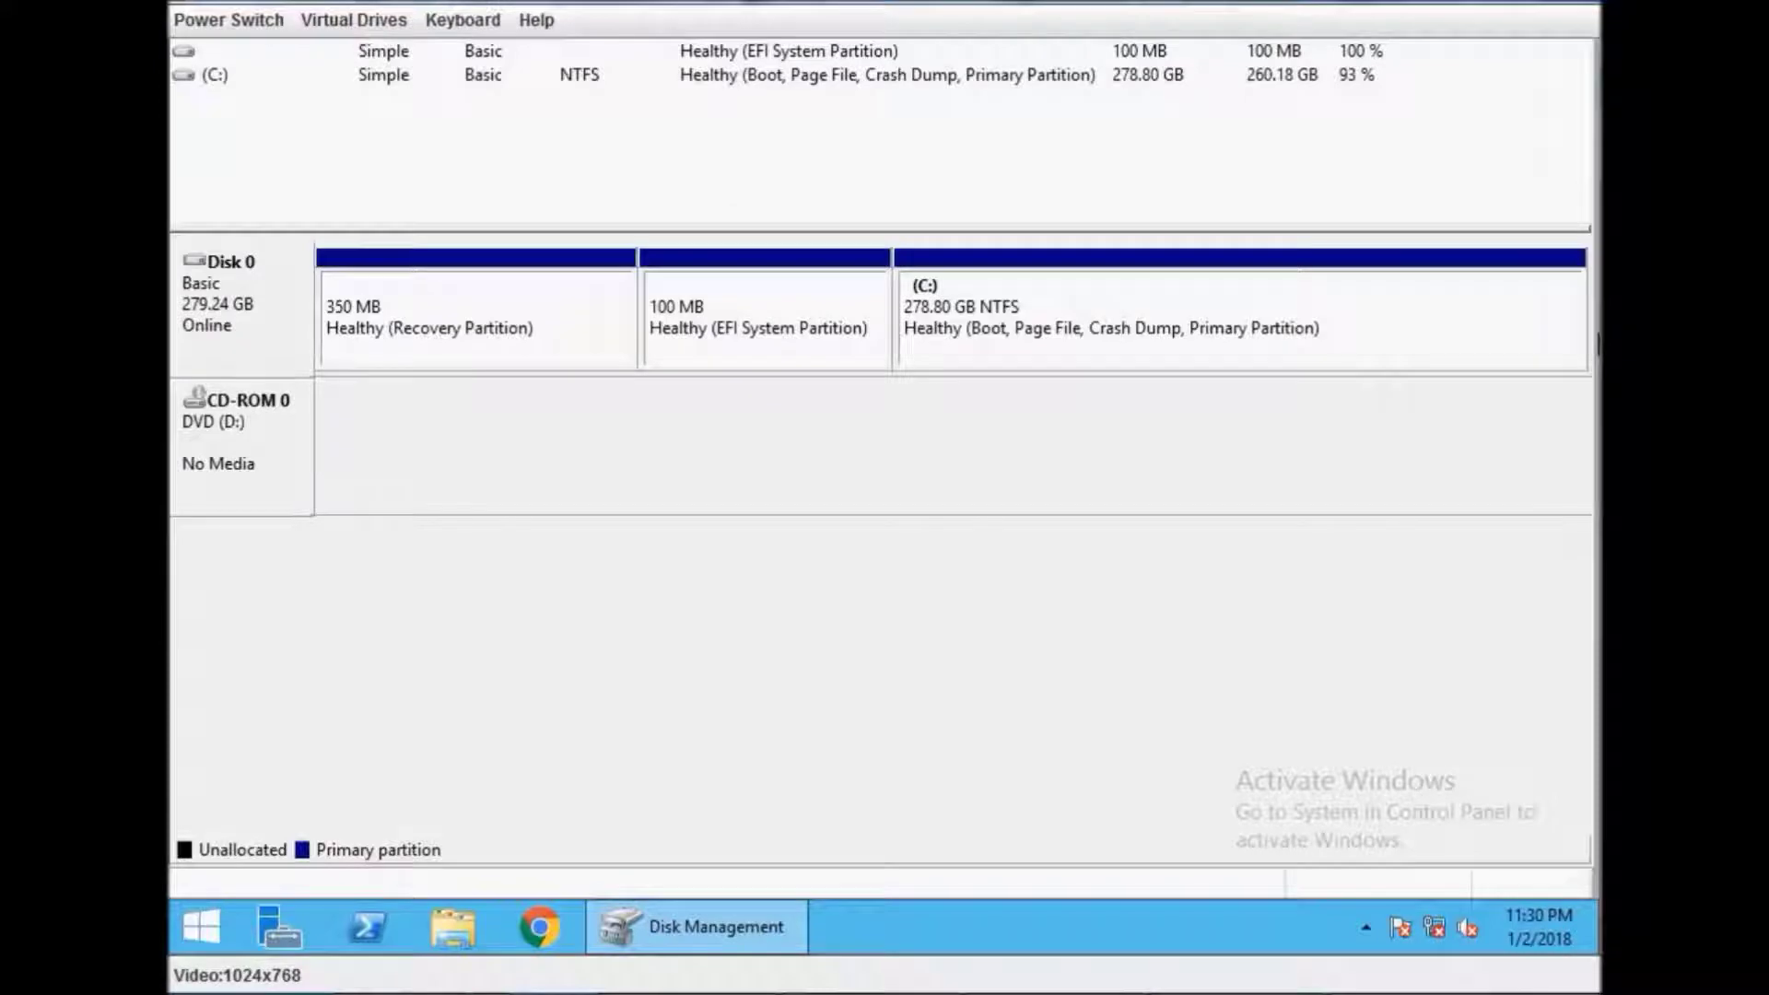
pyautogui.scroll(3, 882, 497)
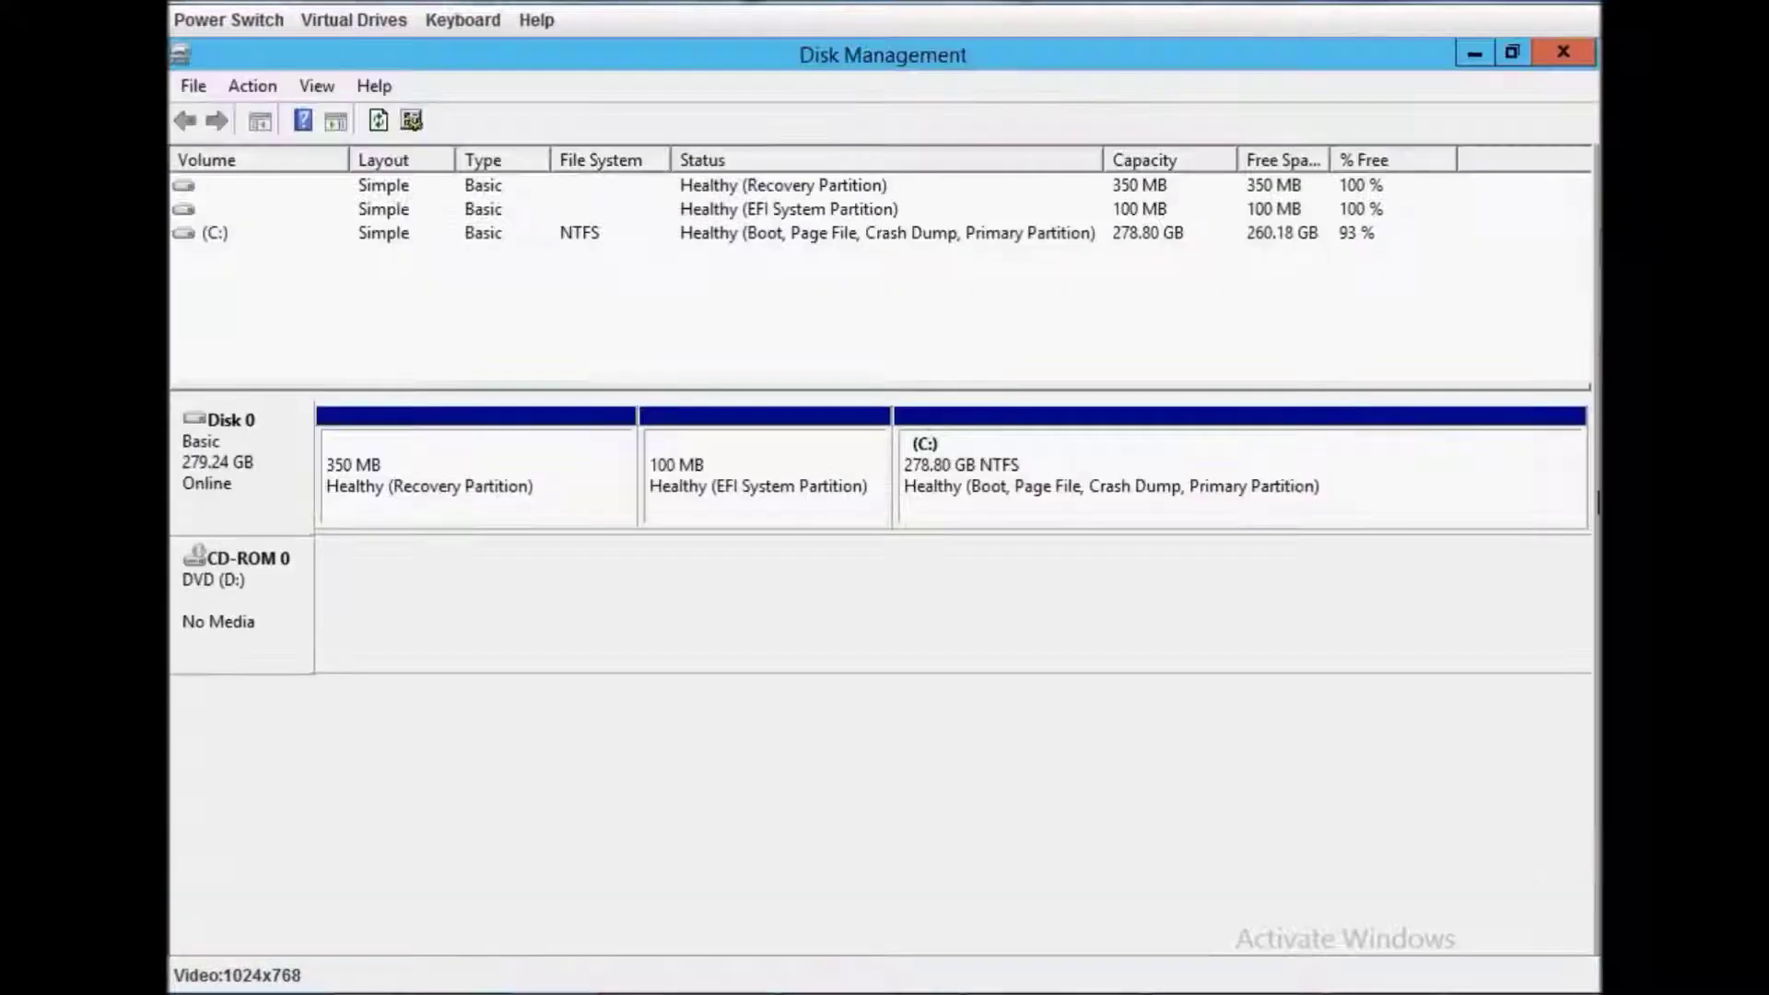
pyautogui.click(1557, 52)
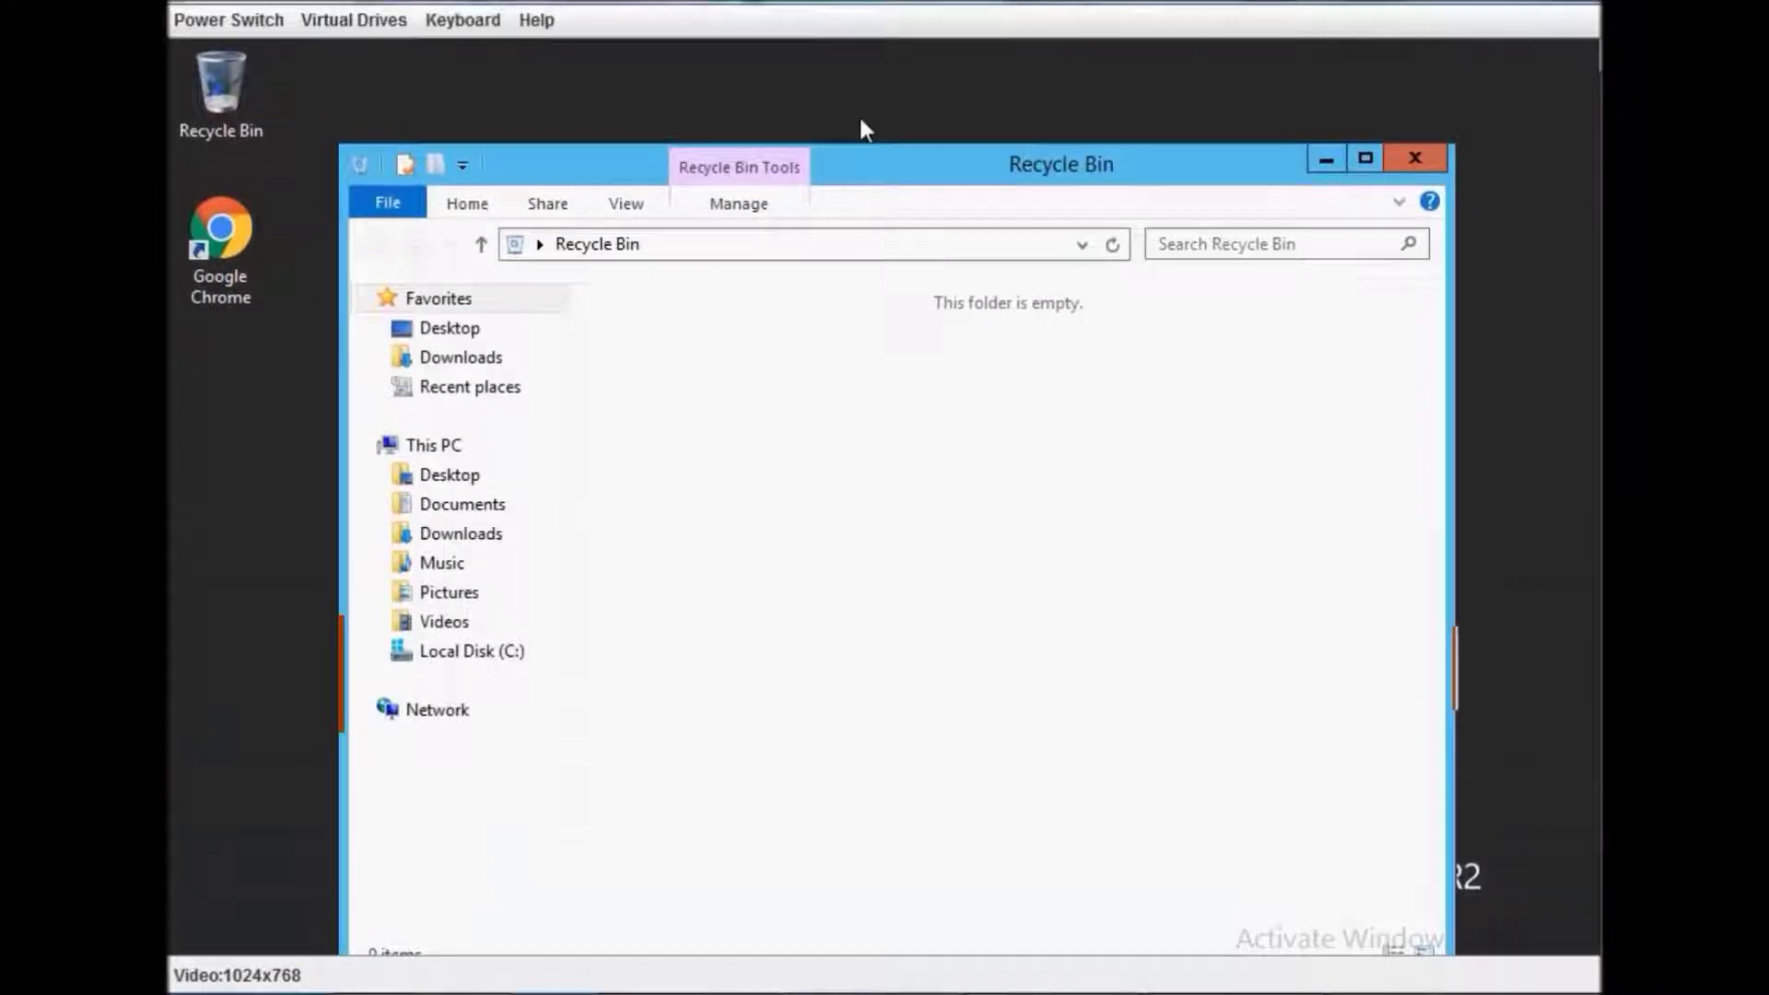
# Run cp028640 from Downloads as administrator, minimize Explorer, and start the package install.
pyautogui.click(448, 309)
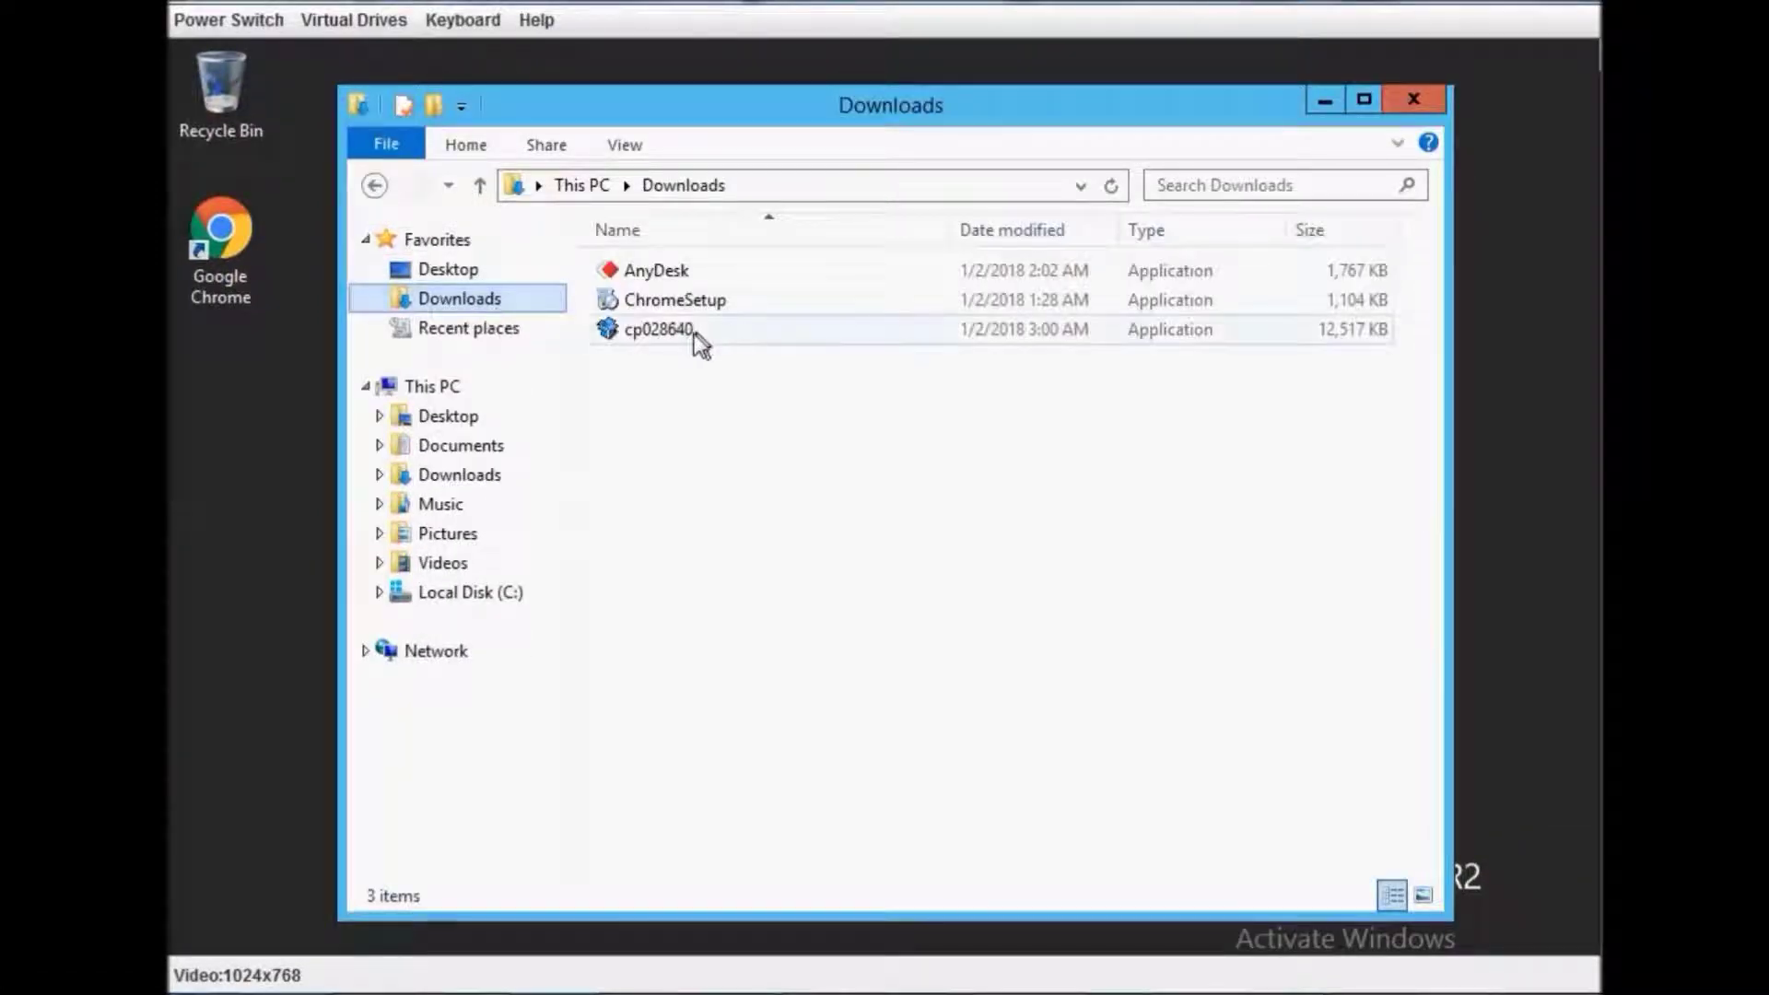
pyautogui.click(659, 337)
pyautogui.keyDown('ctrl'); pyautogui.click(658, 333); pyautogui.keyUp('ctrl')
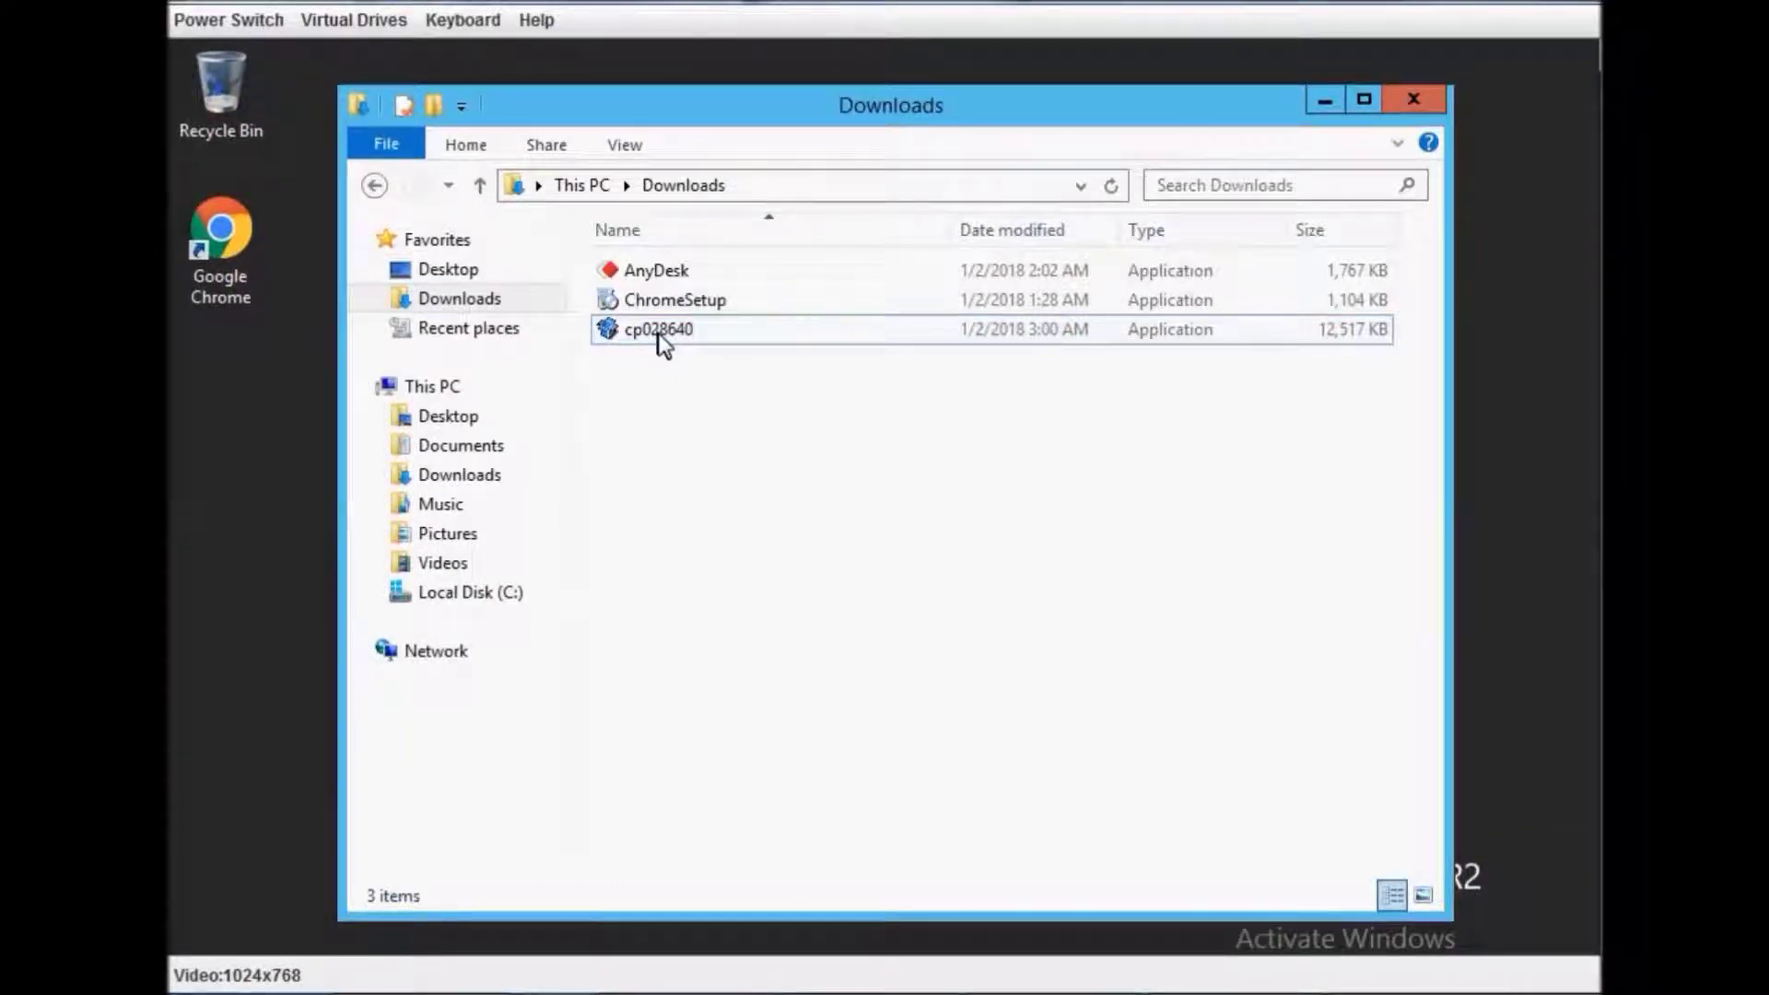
pyautogui.click(682, 333)
pyautogui.rightClick(692, 332)
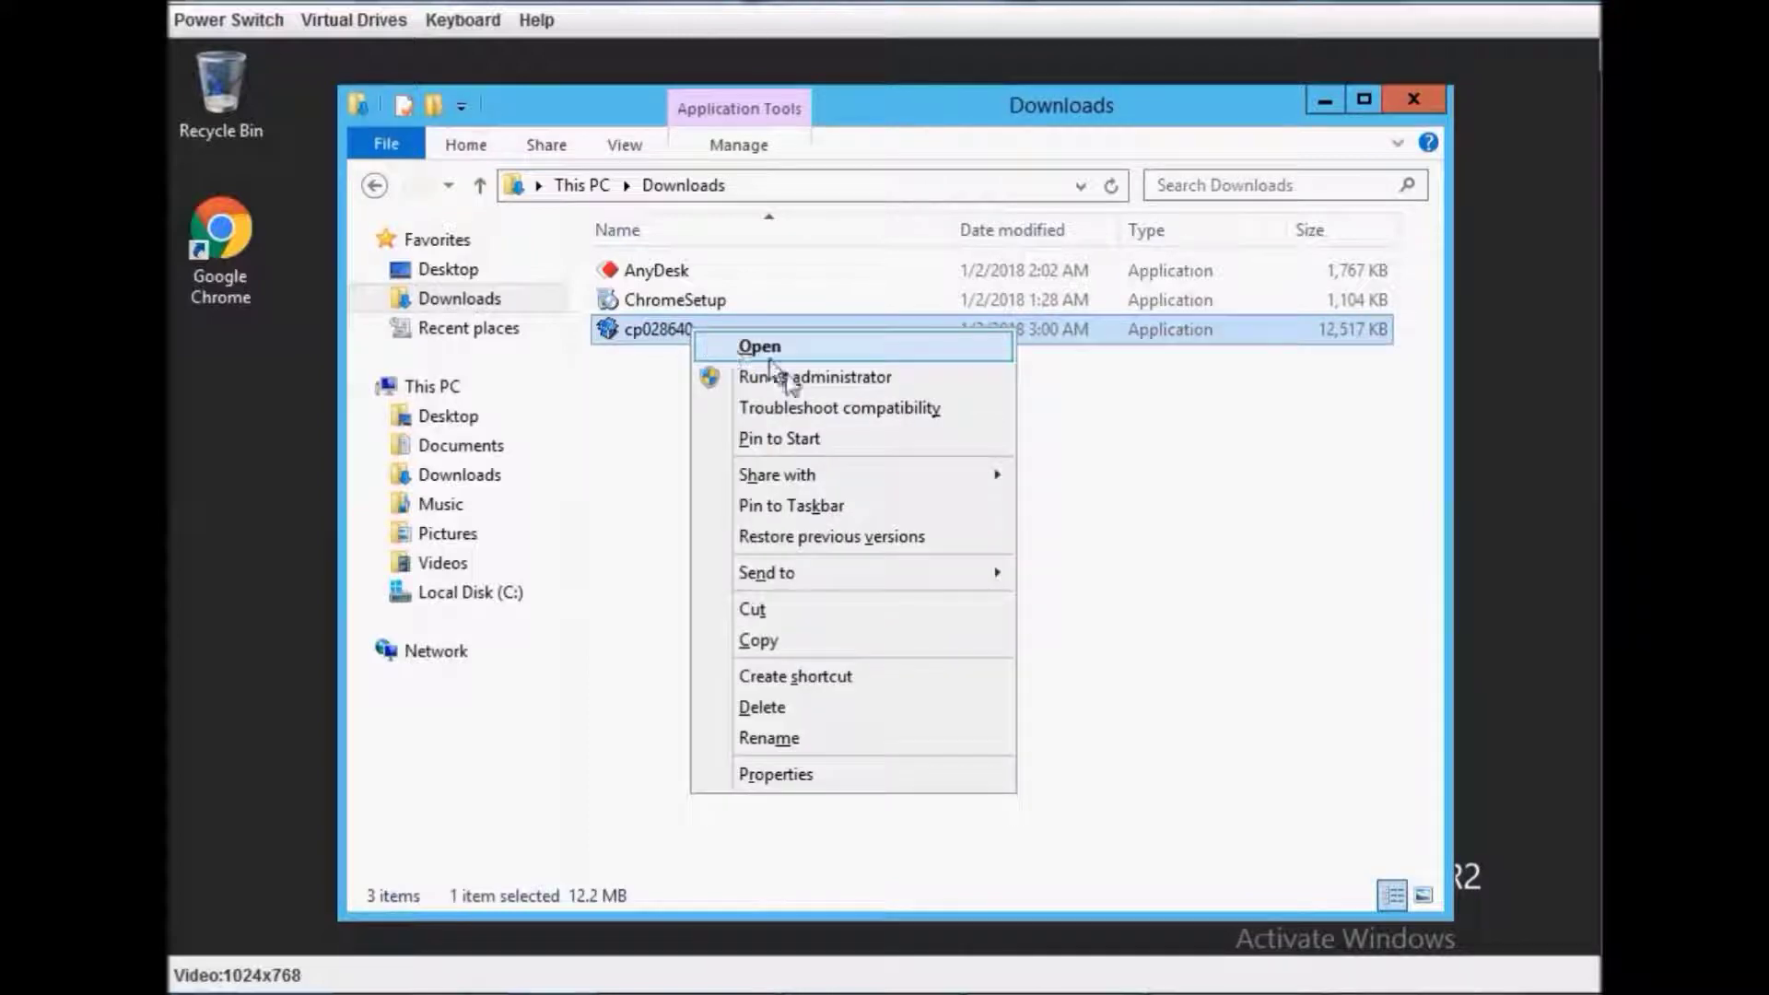
pyautogui.click(793, 385)
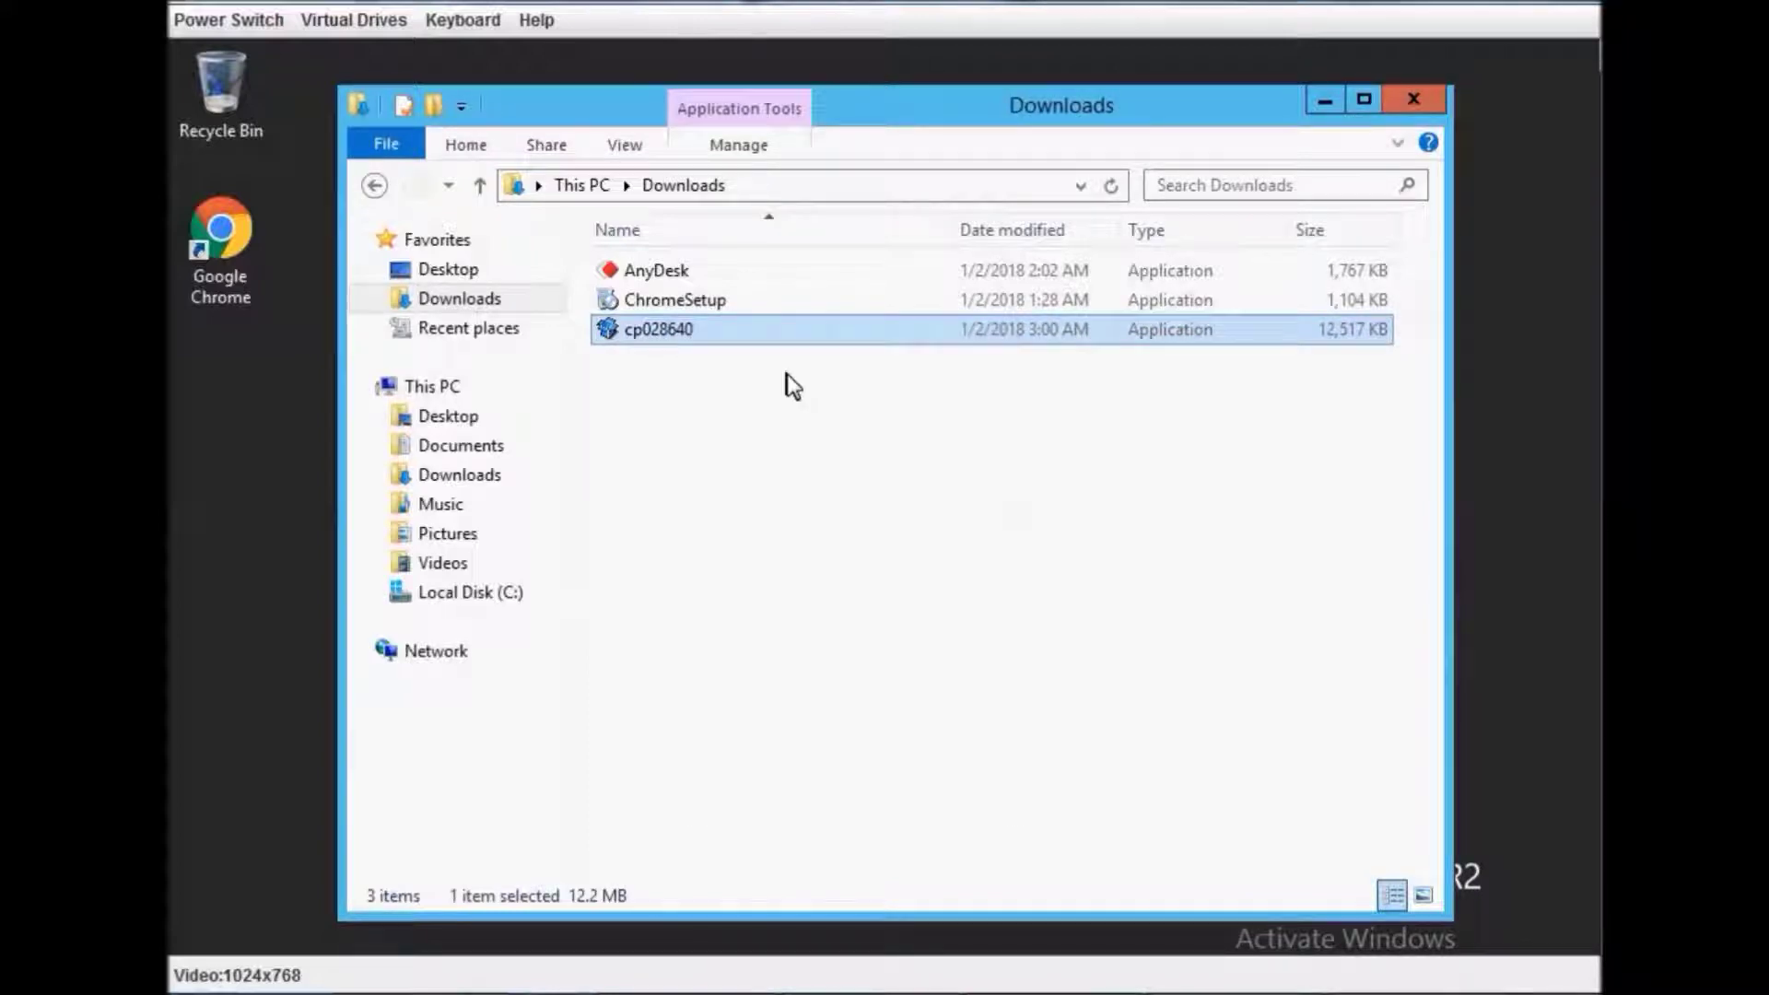
pyautogui.click(1321, 101)
pyautogui.click(1137, 533)
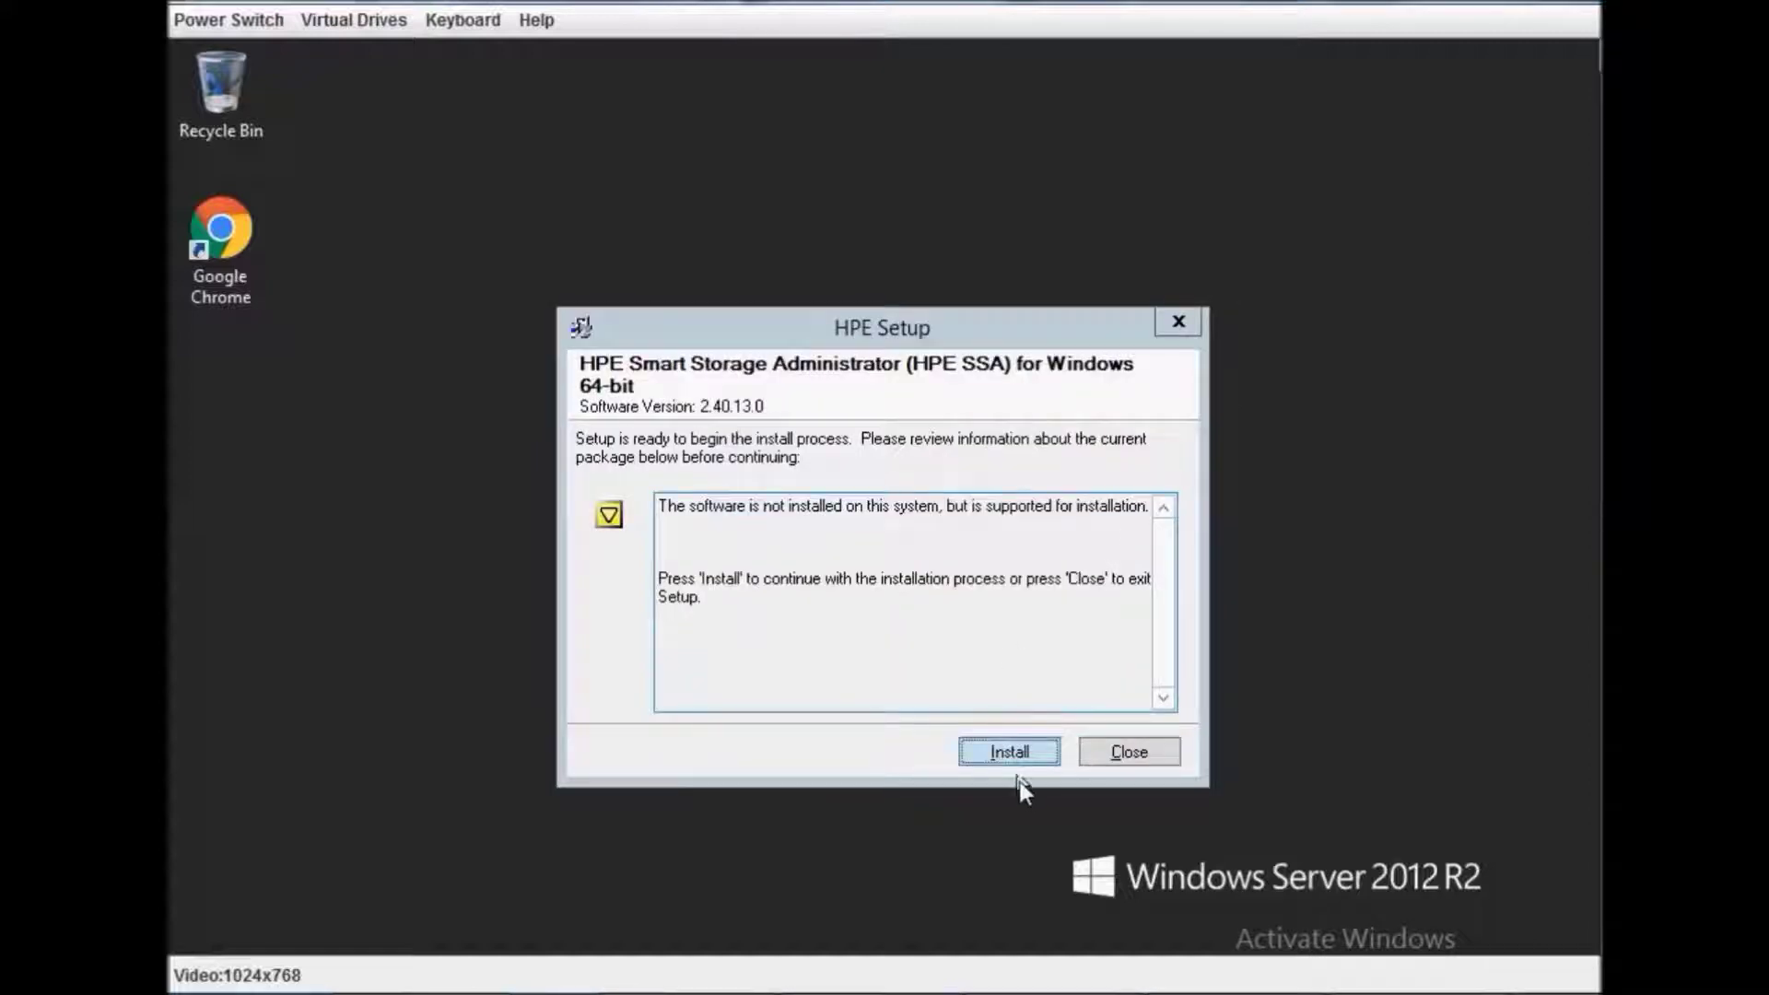
# Install HPE Smart Storage Administrator 2.40.13.0 and close the finished setup.
pyautogui.click(1010, 751)
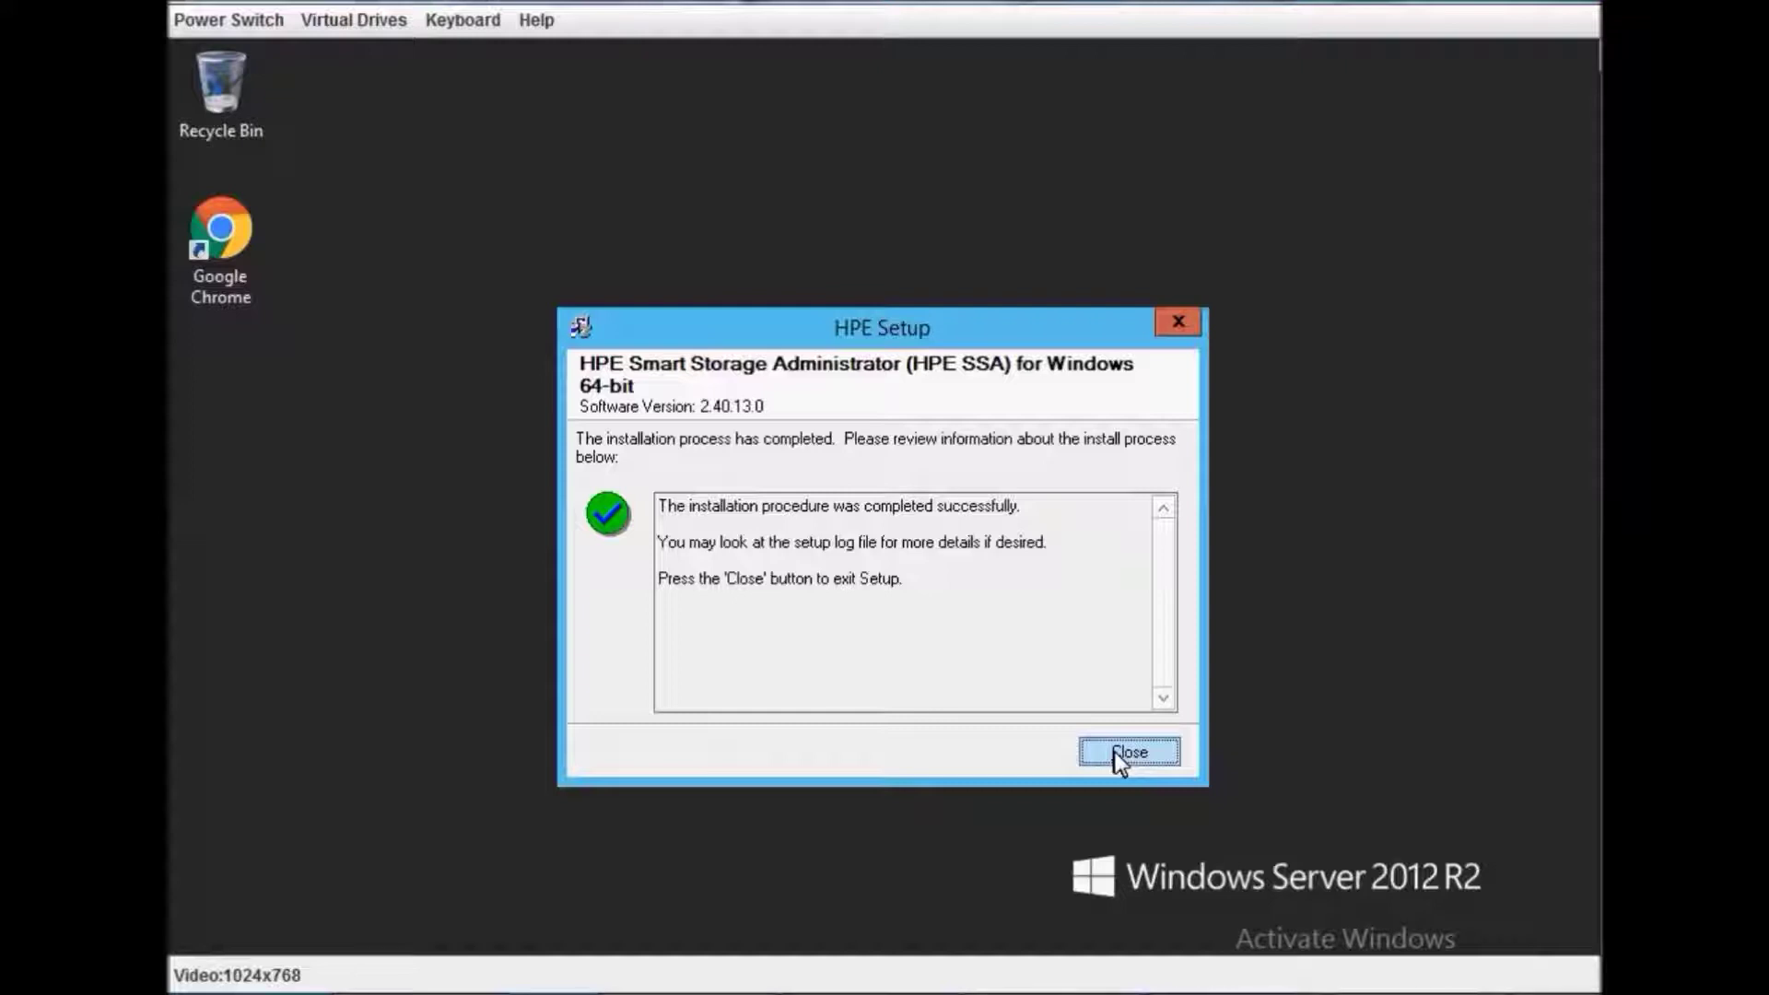
pyautogui.click(1115, 752)
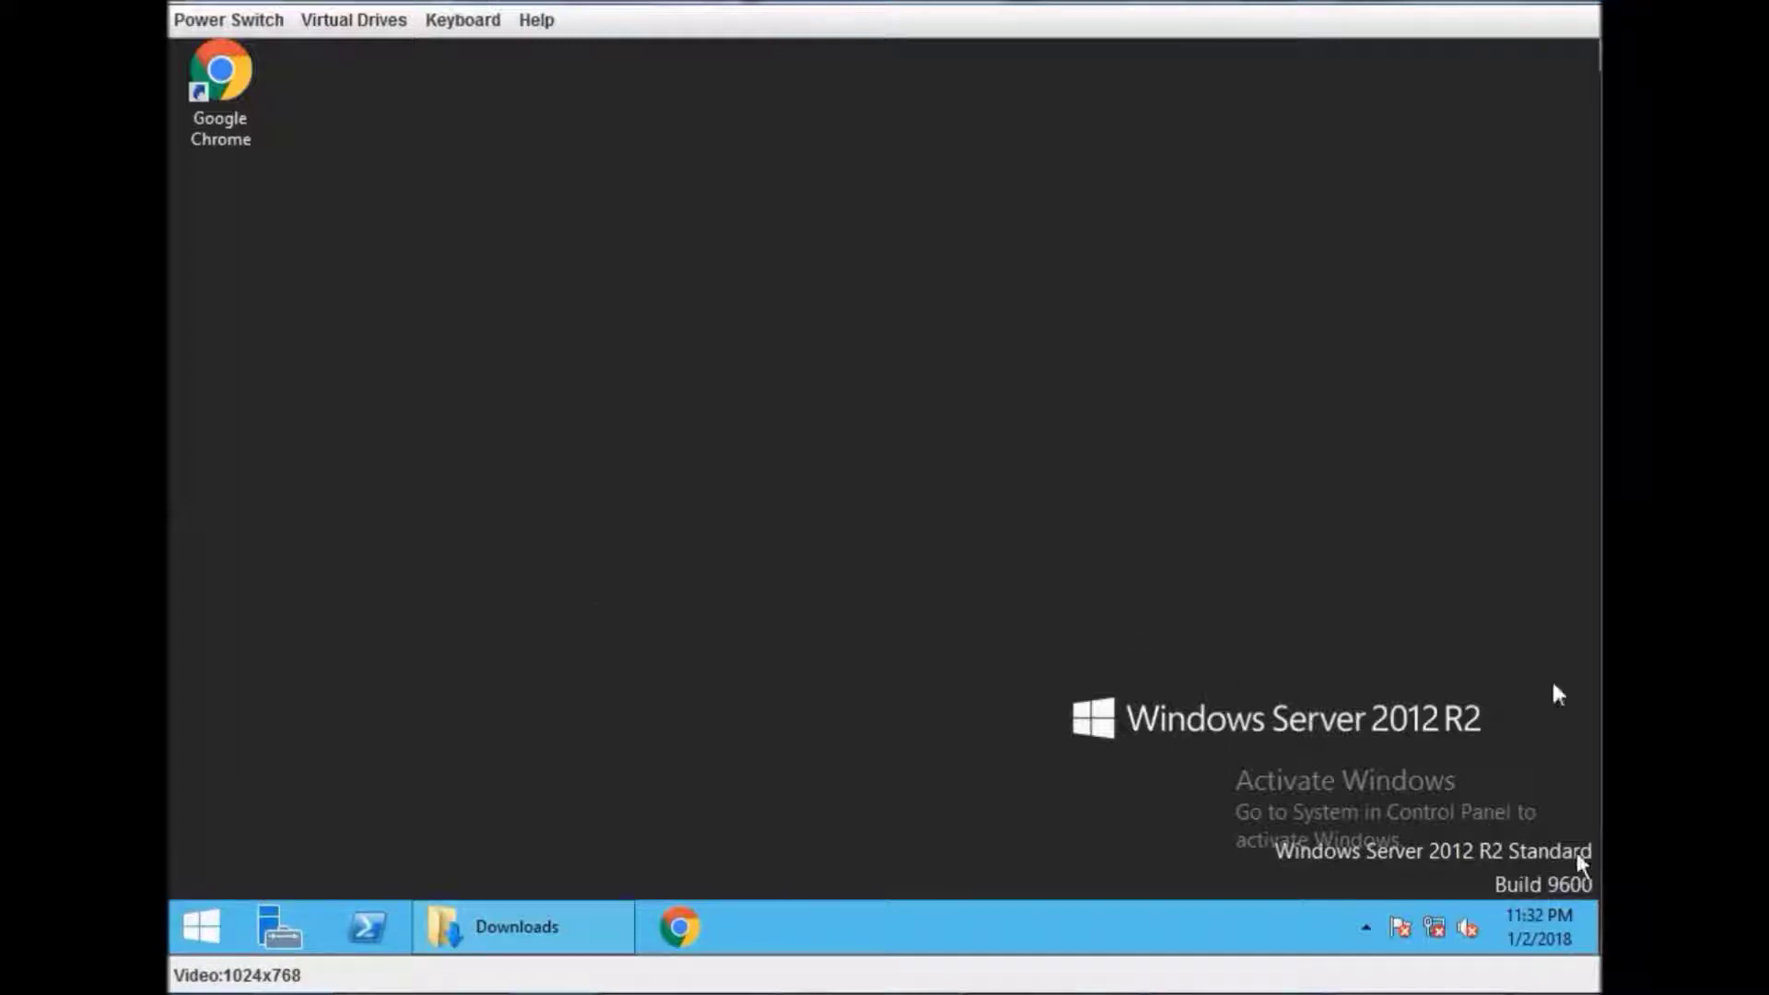
# Launch HPE Smart Storage Administrator from the Start screen, dismissing a stray Preferences dialog.
pyautogui.rightClick(589, 379)
pyautogui.click(709, 235)
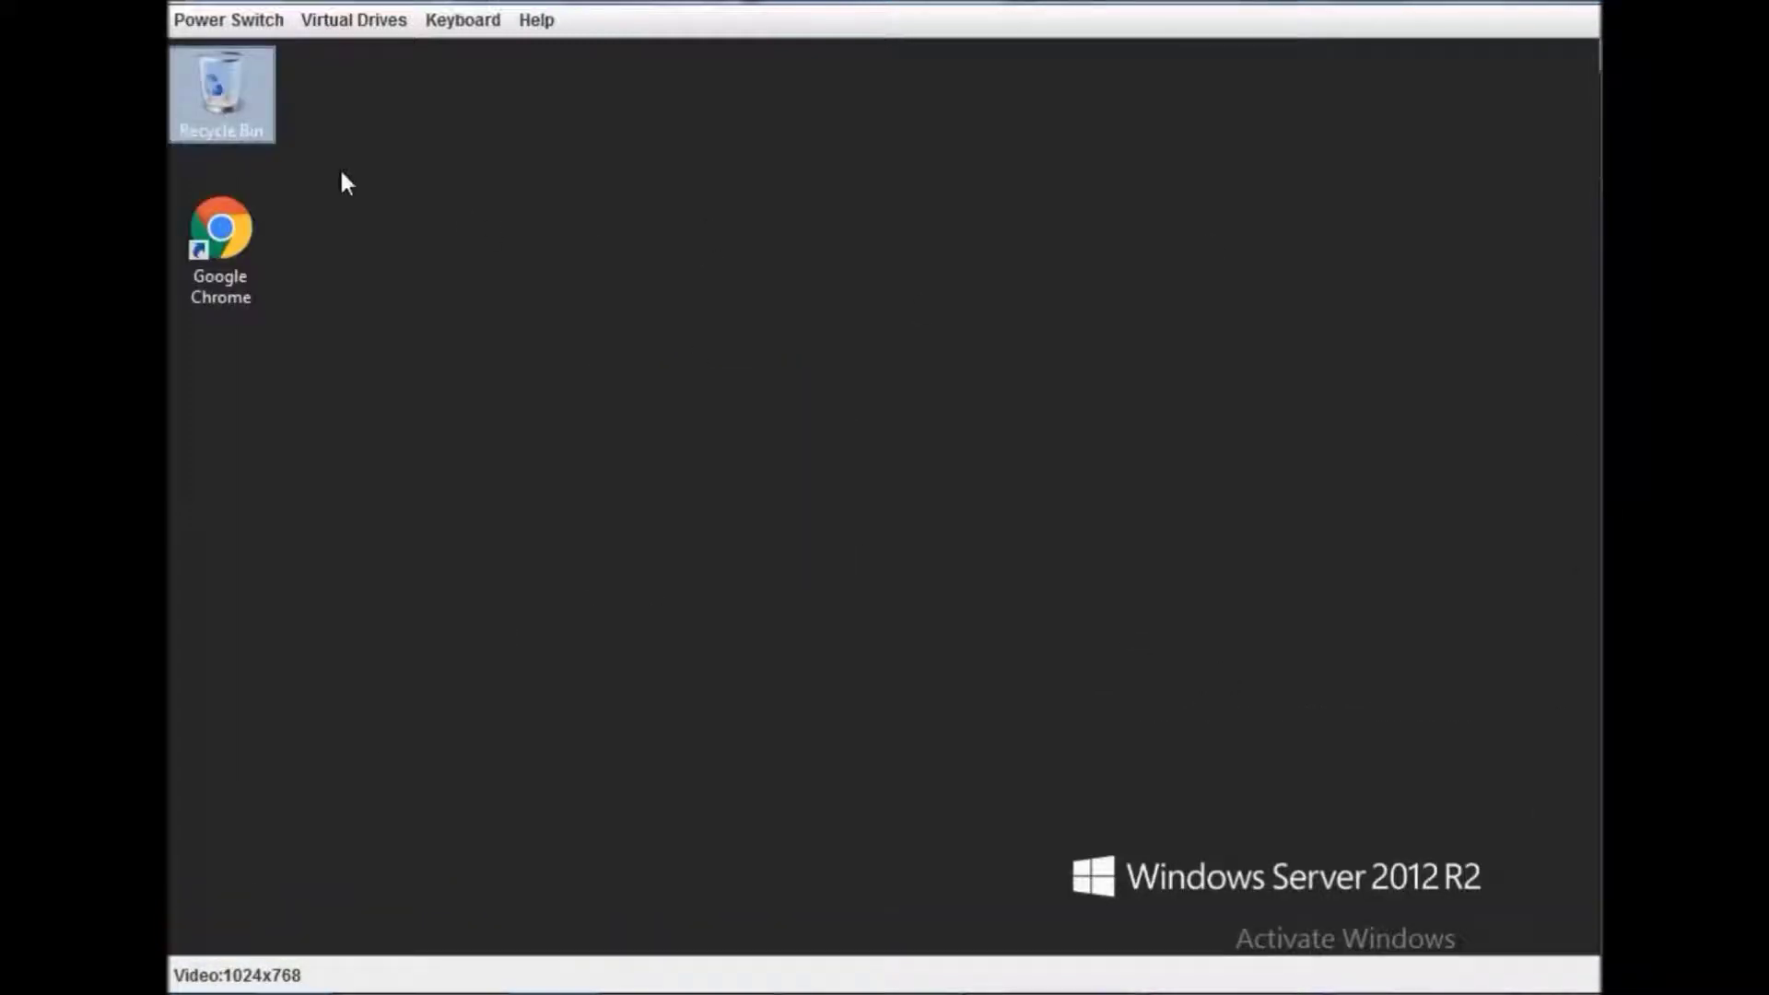
pyautogui.click(572, 328)
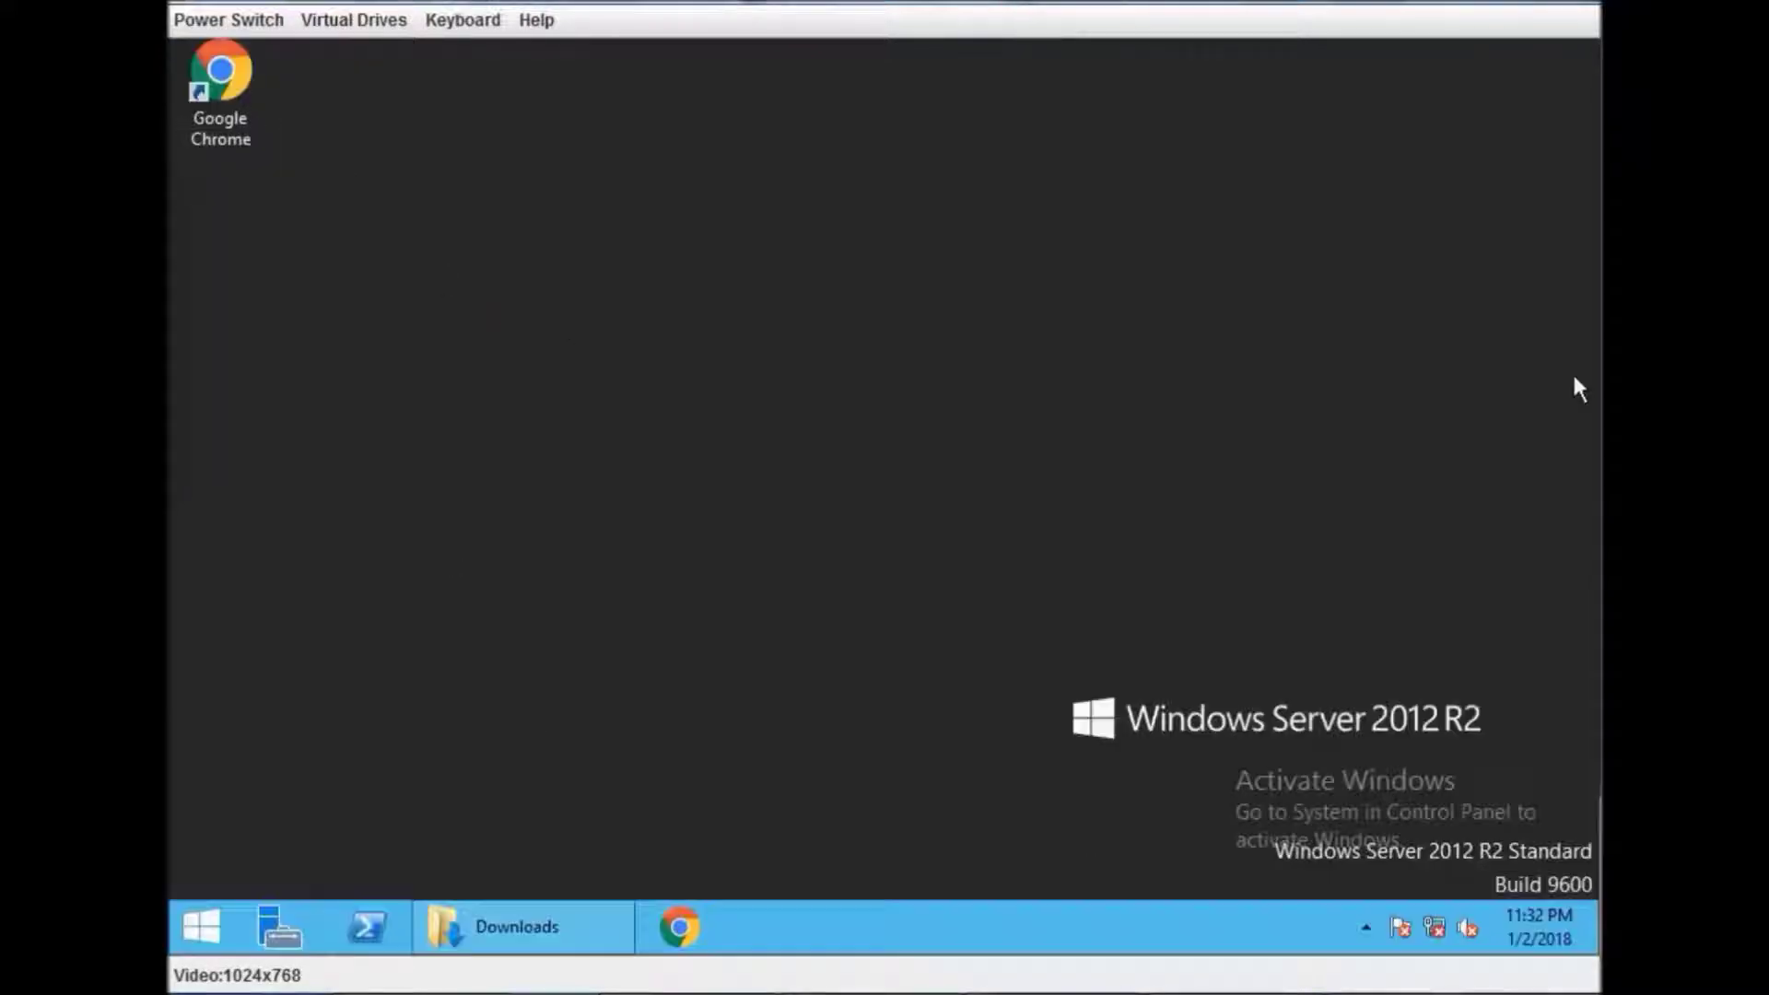
pyautogui.click(210, 928)
pyautogui.click(1223, 217)
pyautogui.click(882, 558)
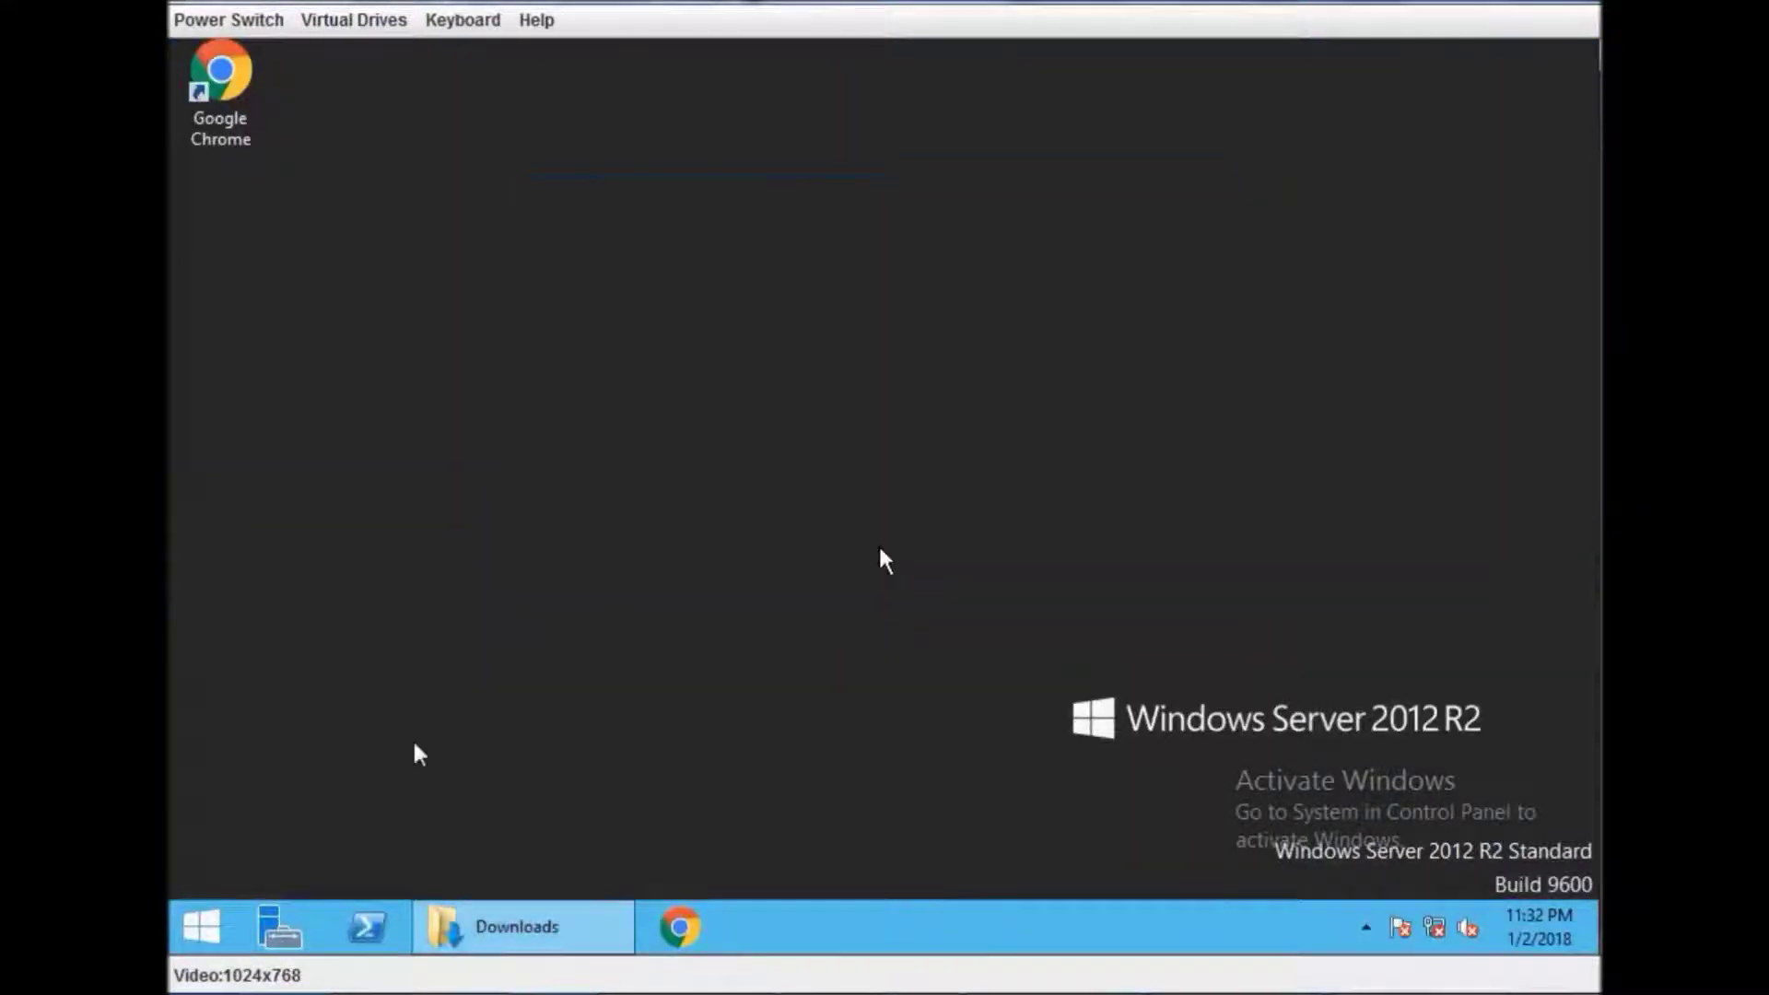
pyautogui.click(201, 927)
pyautogui.click(1444, 202)
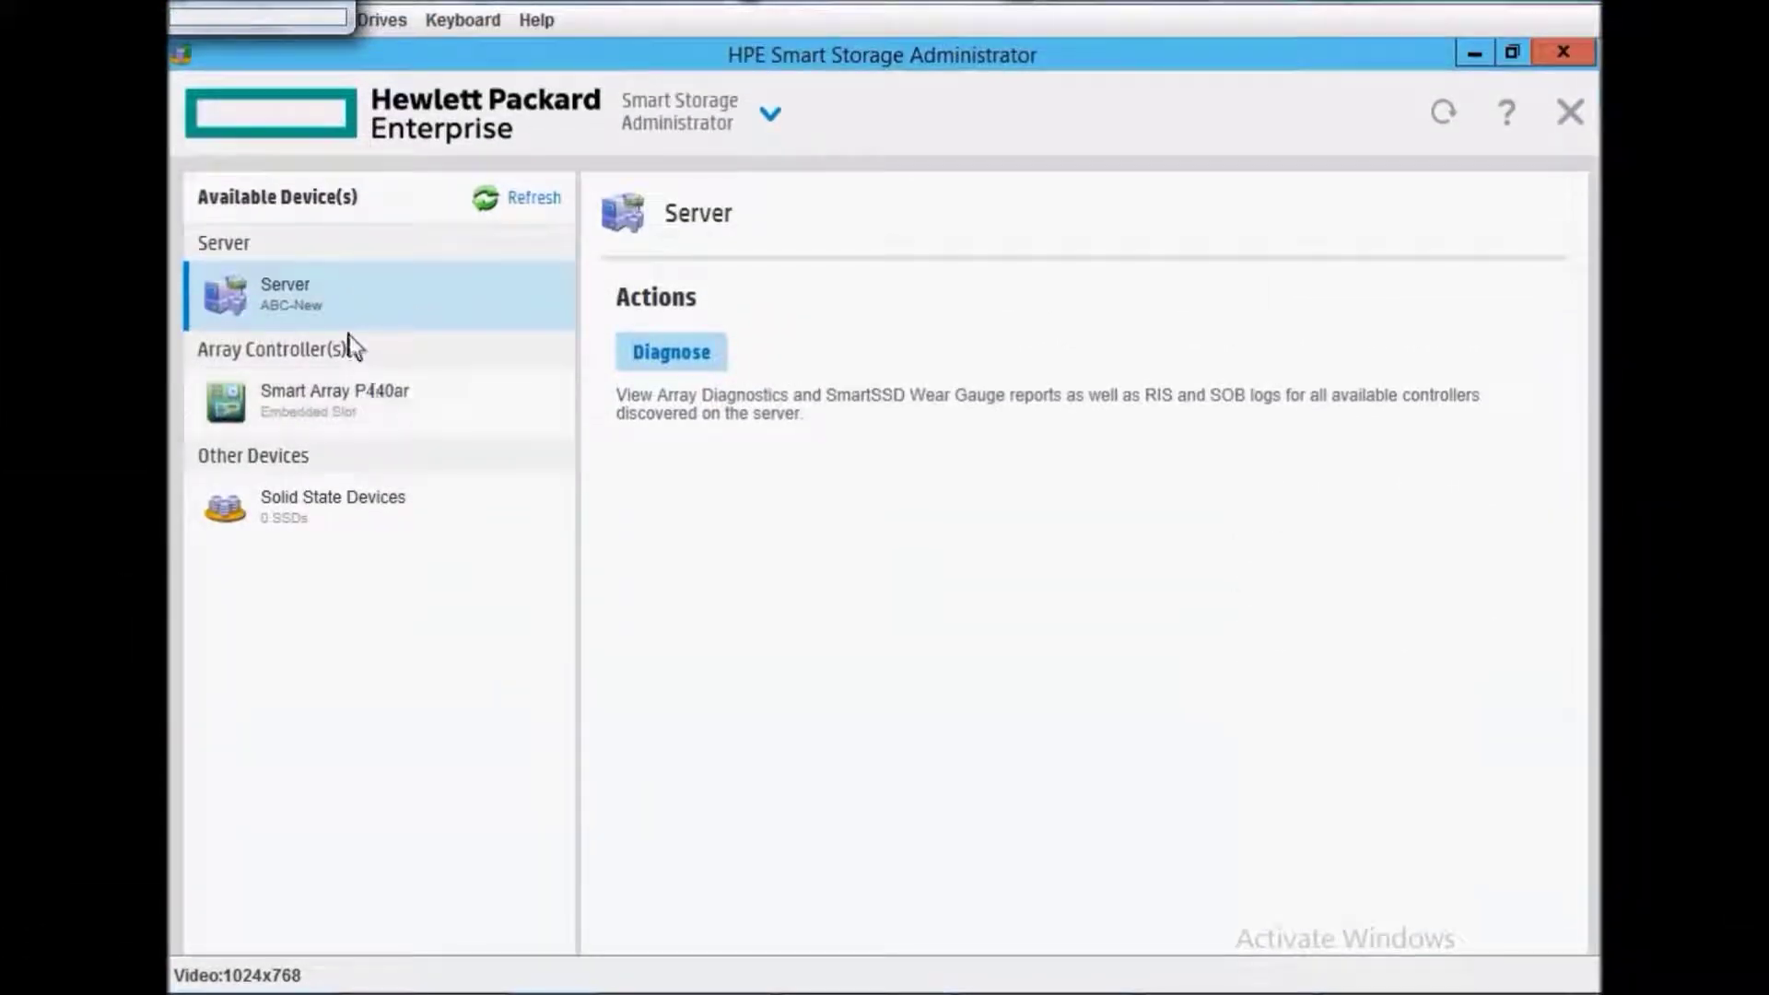
# Configure the Smart Array P440ar and list its five unassigned 1 TB SAS drives.
pyautogui.click(373, 400)
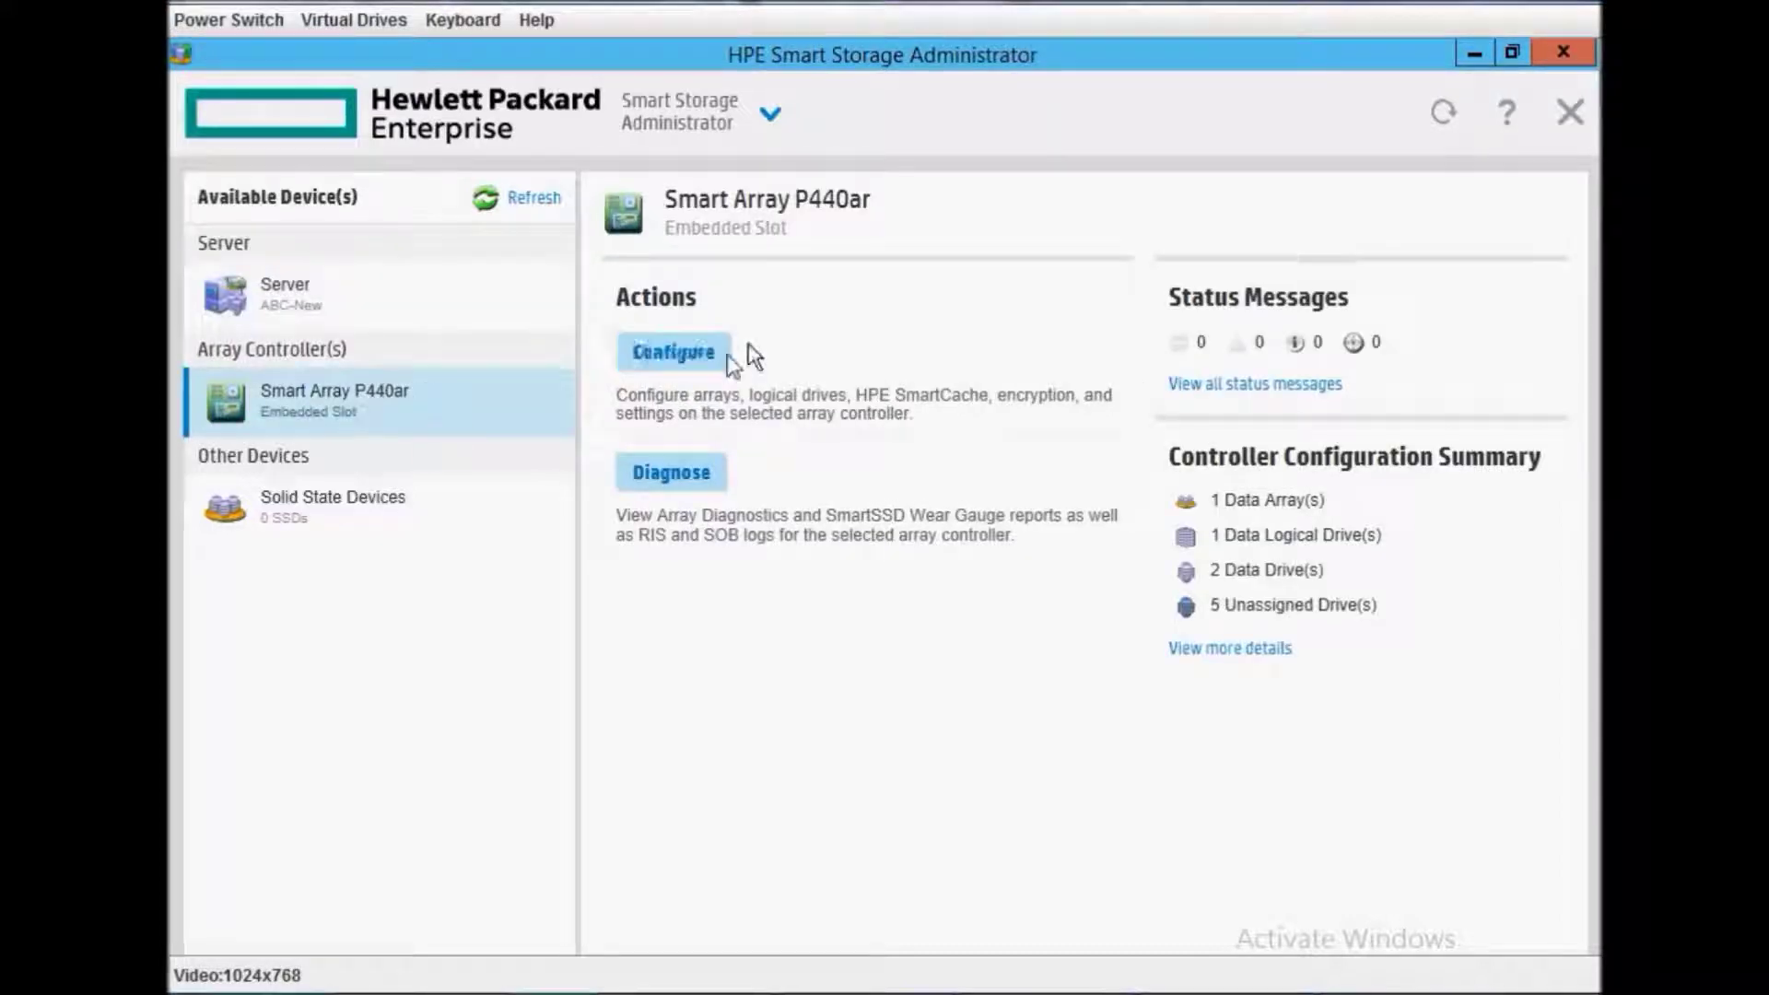
pyautogui.click(707, 362)
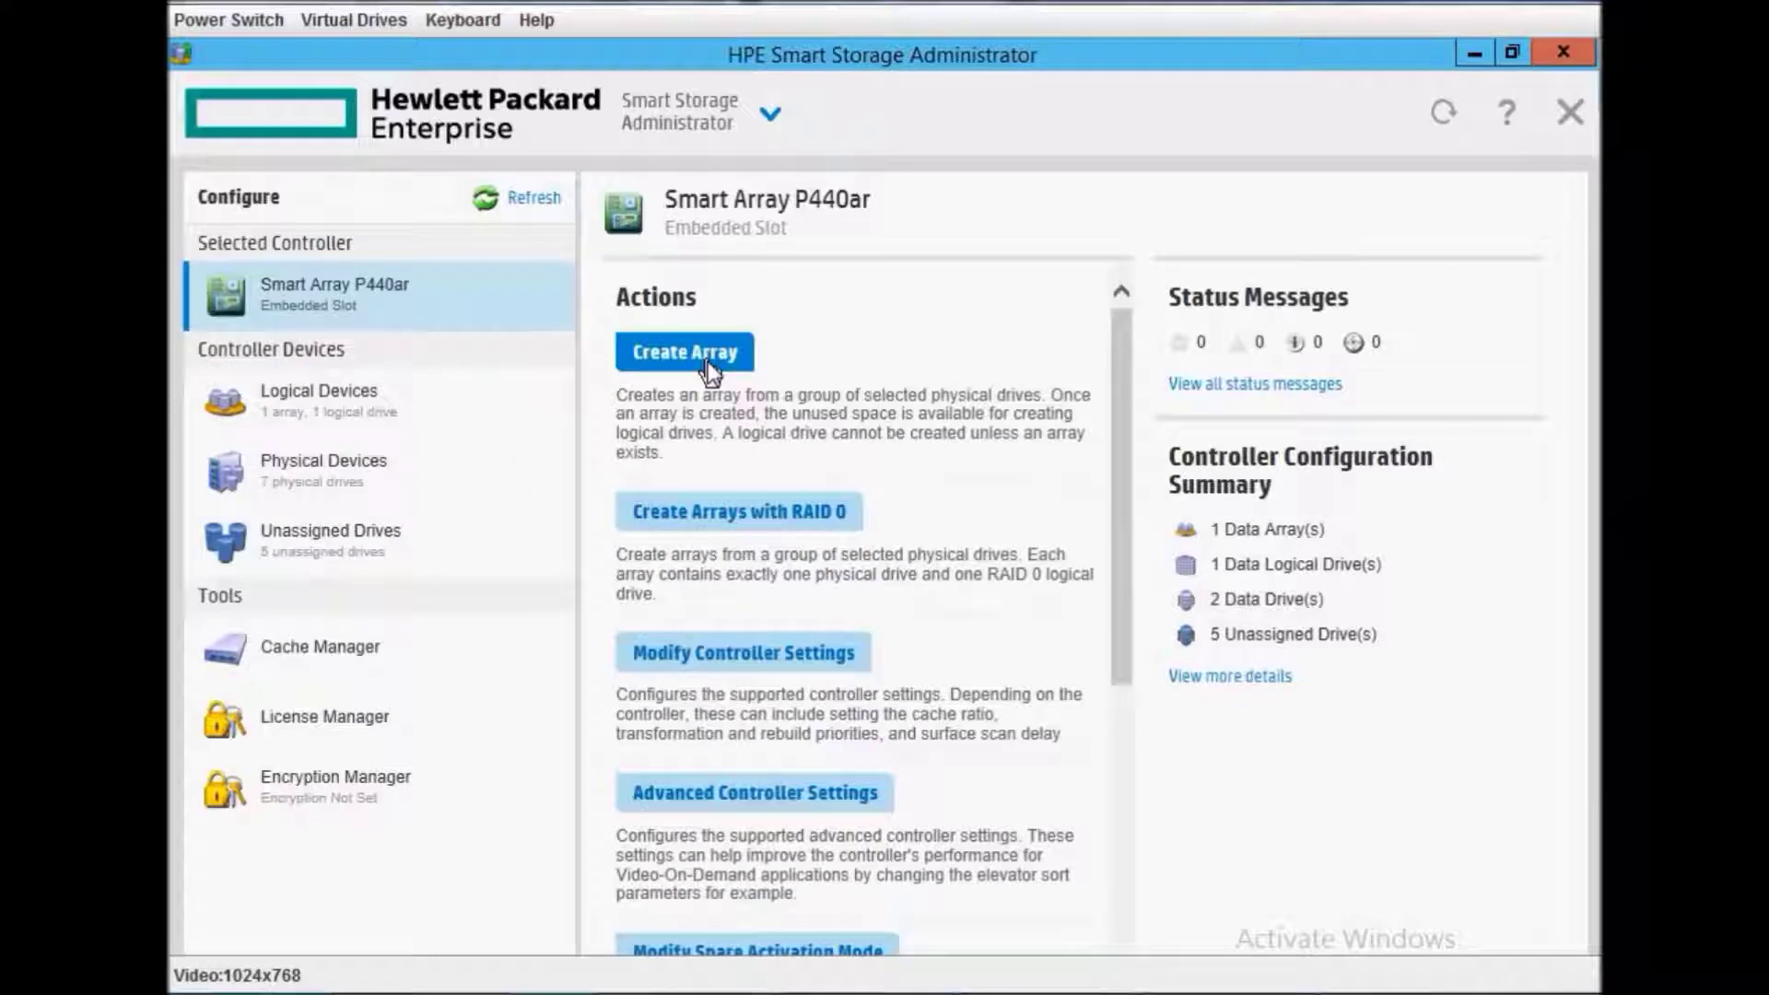
pyautogui.scroll(-5, 1104, 426)
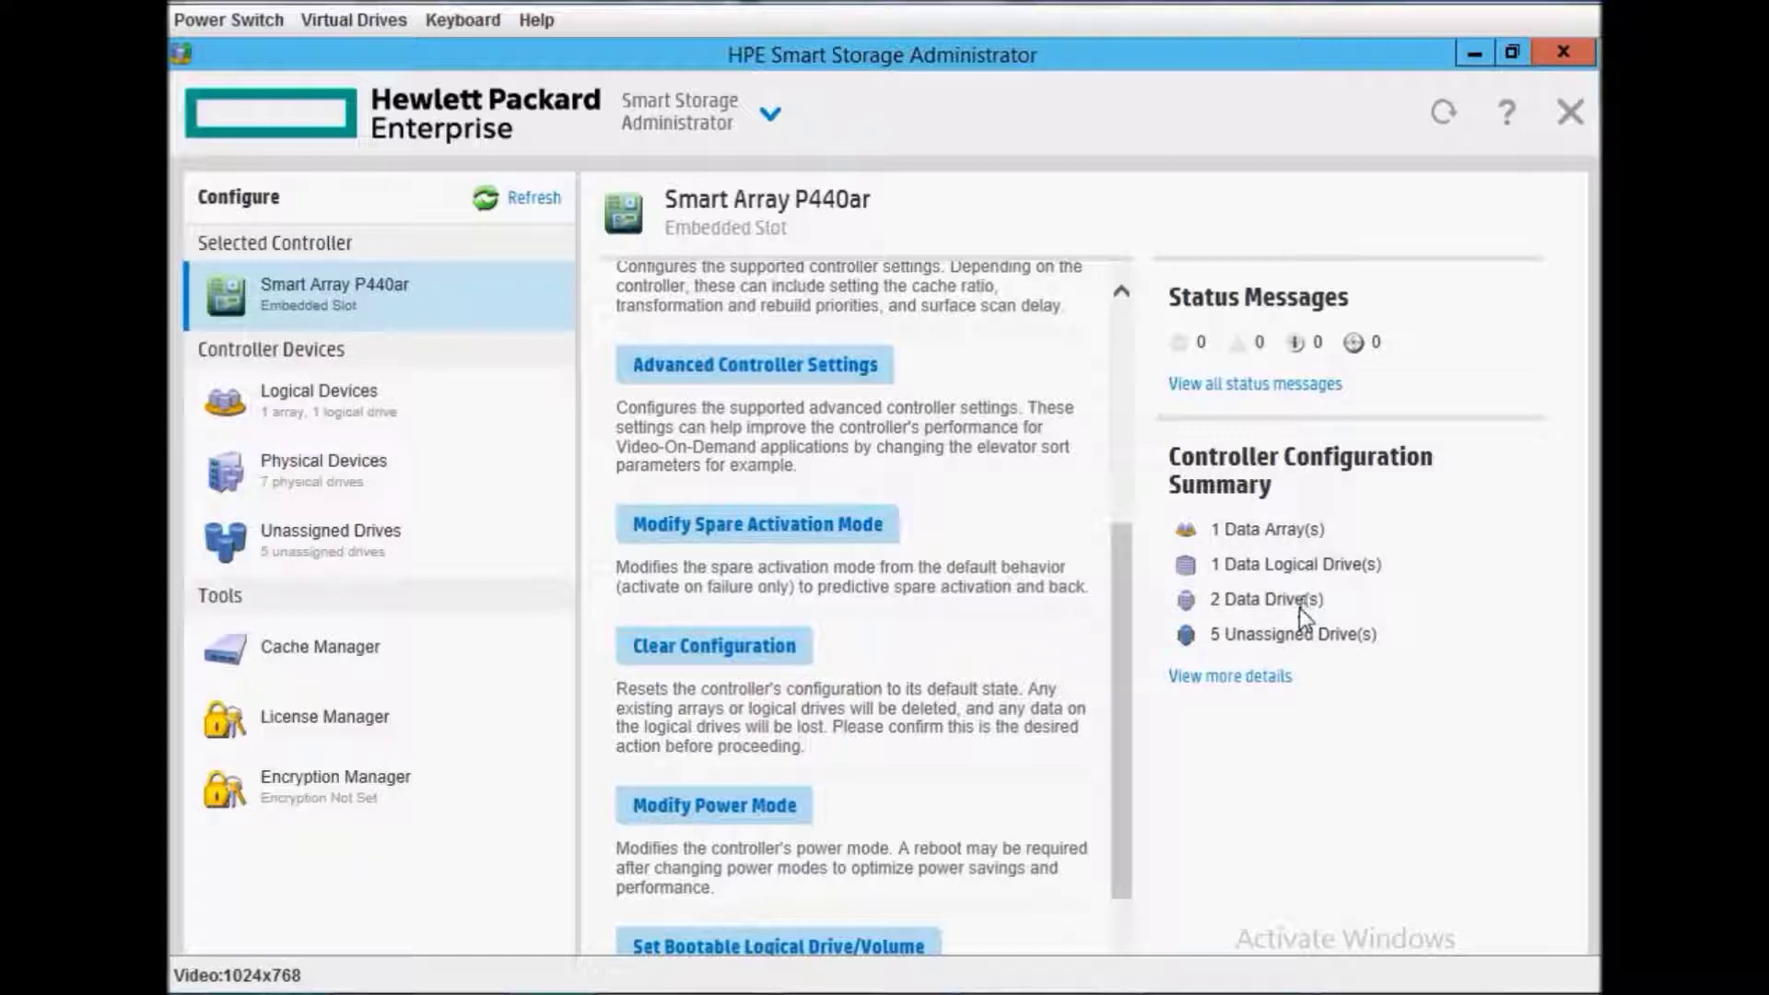
pyautogui.click(336, 553)
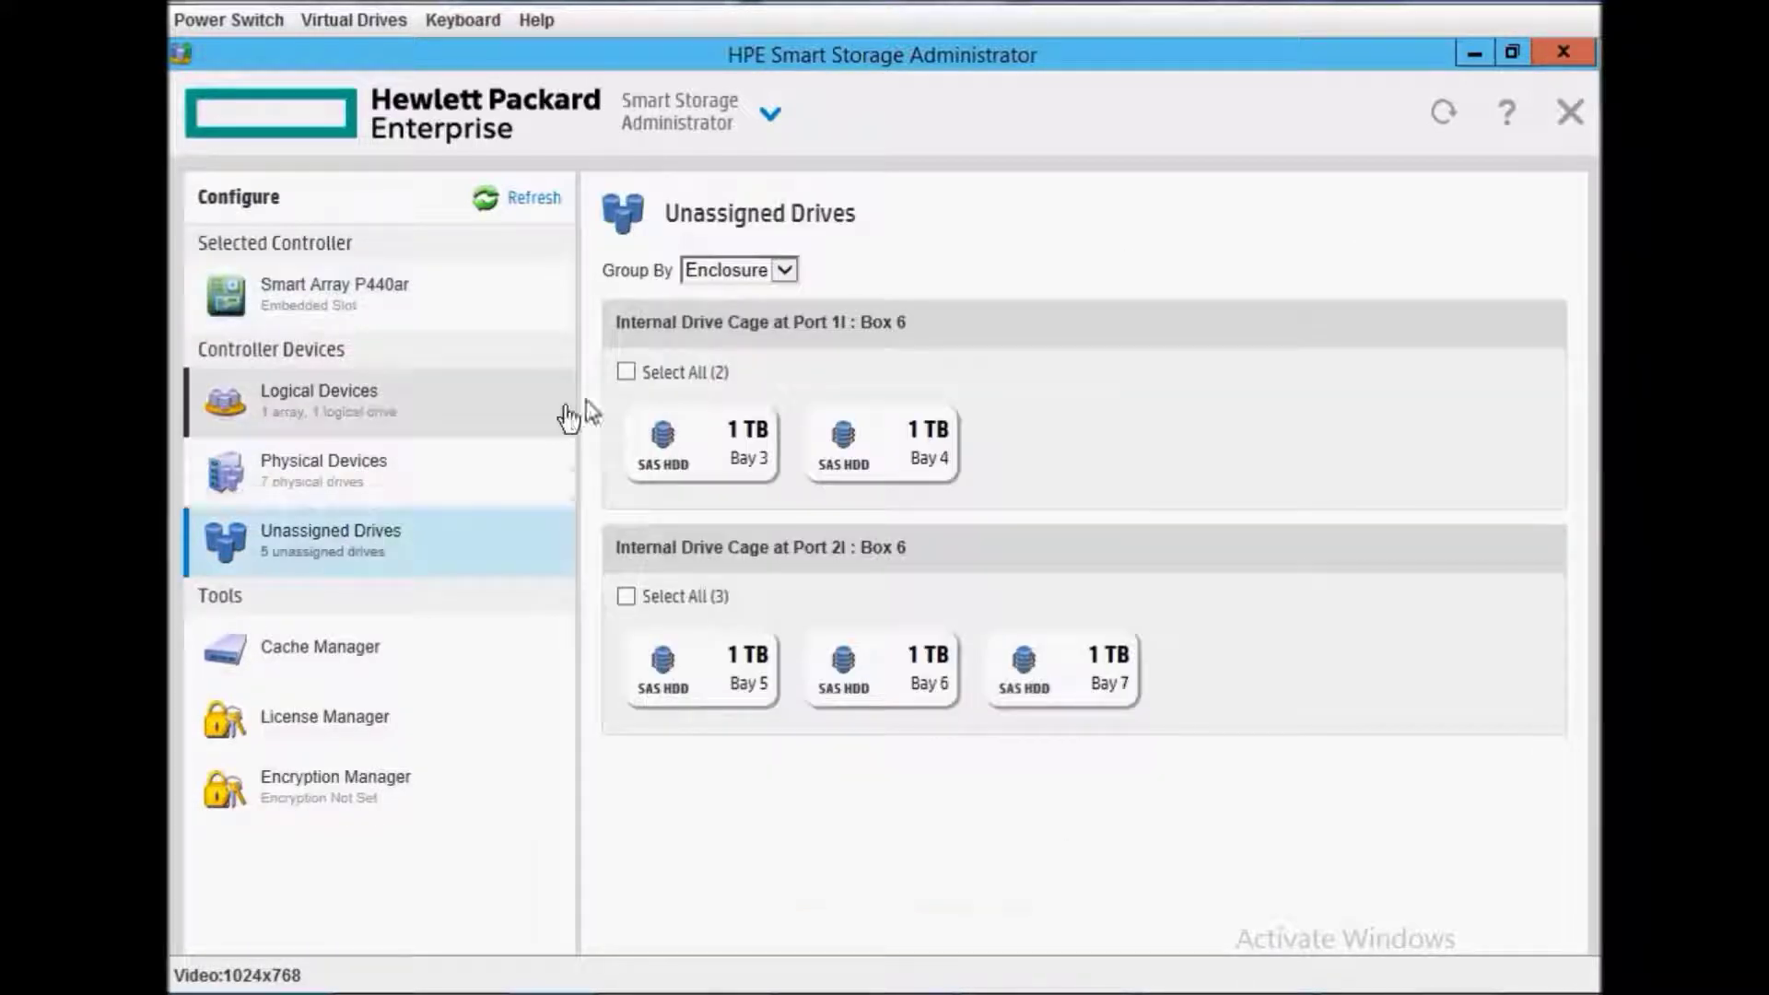
# Select all five 1 TB SAS drives in Bays 3–7 across both cages and create an array.
pyautogui.click(626, 372)
pyautogui.click(625, 596)
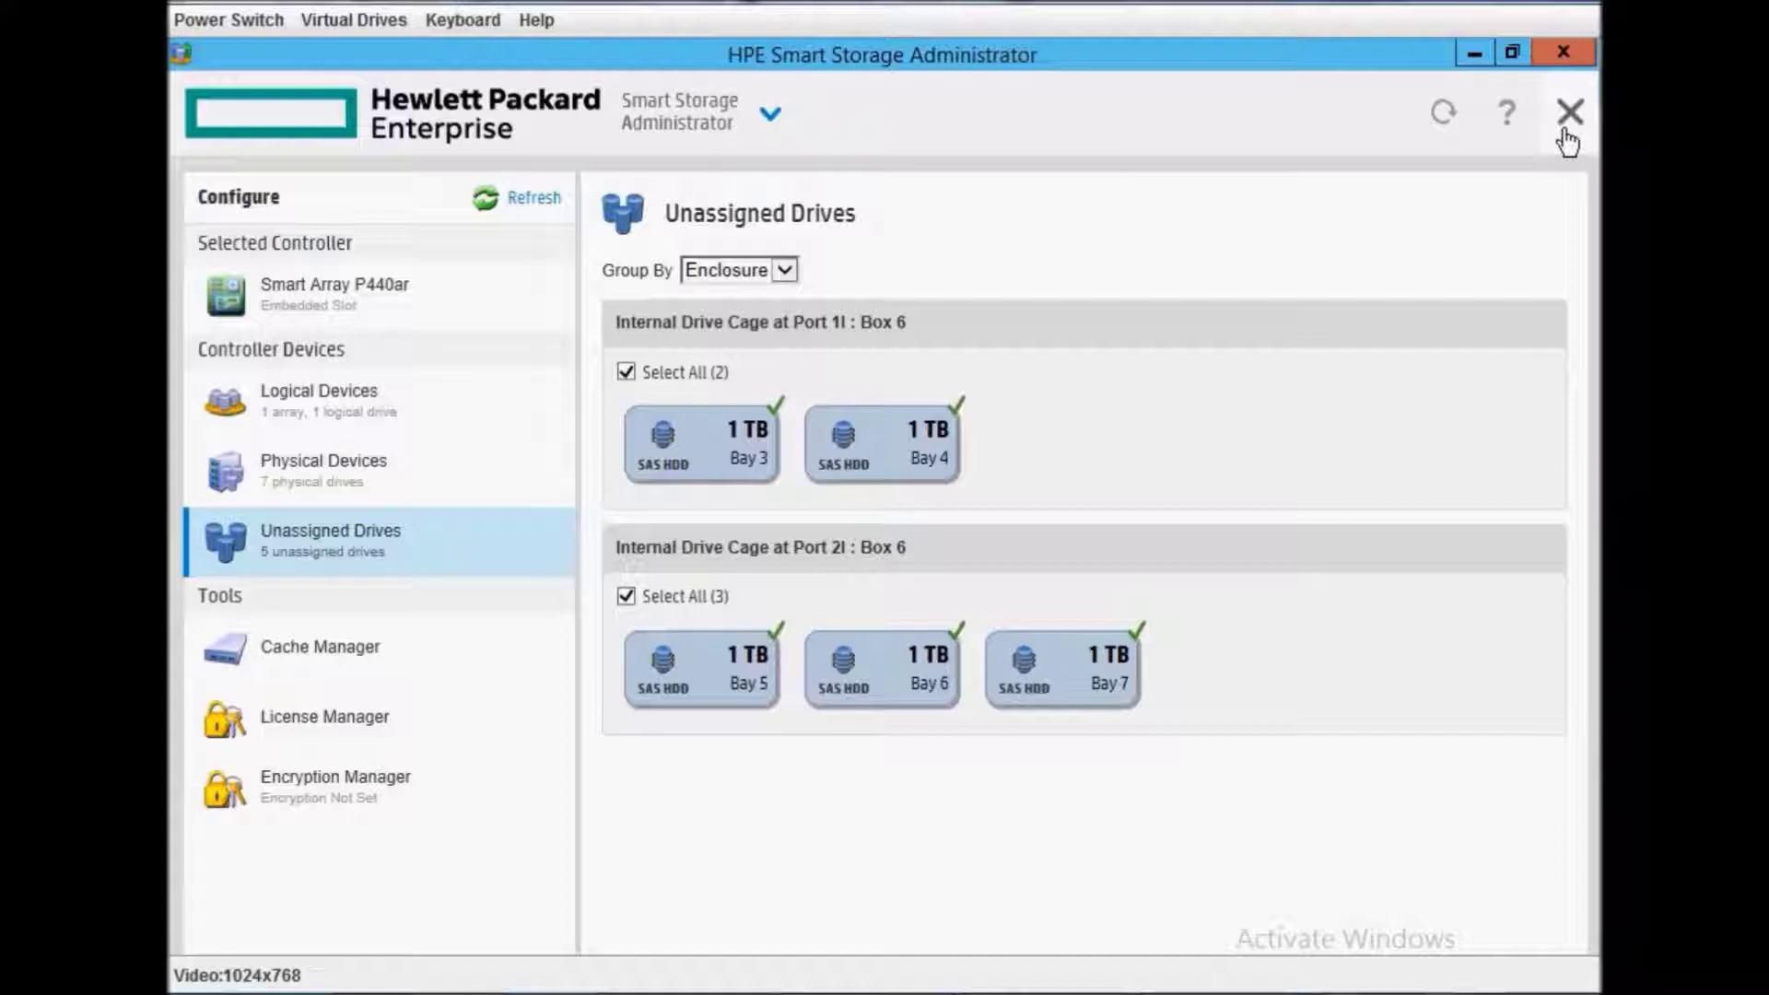
pyautogui.scroll(-2, 1566, 140)
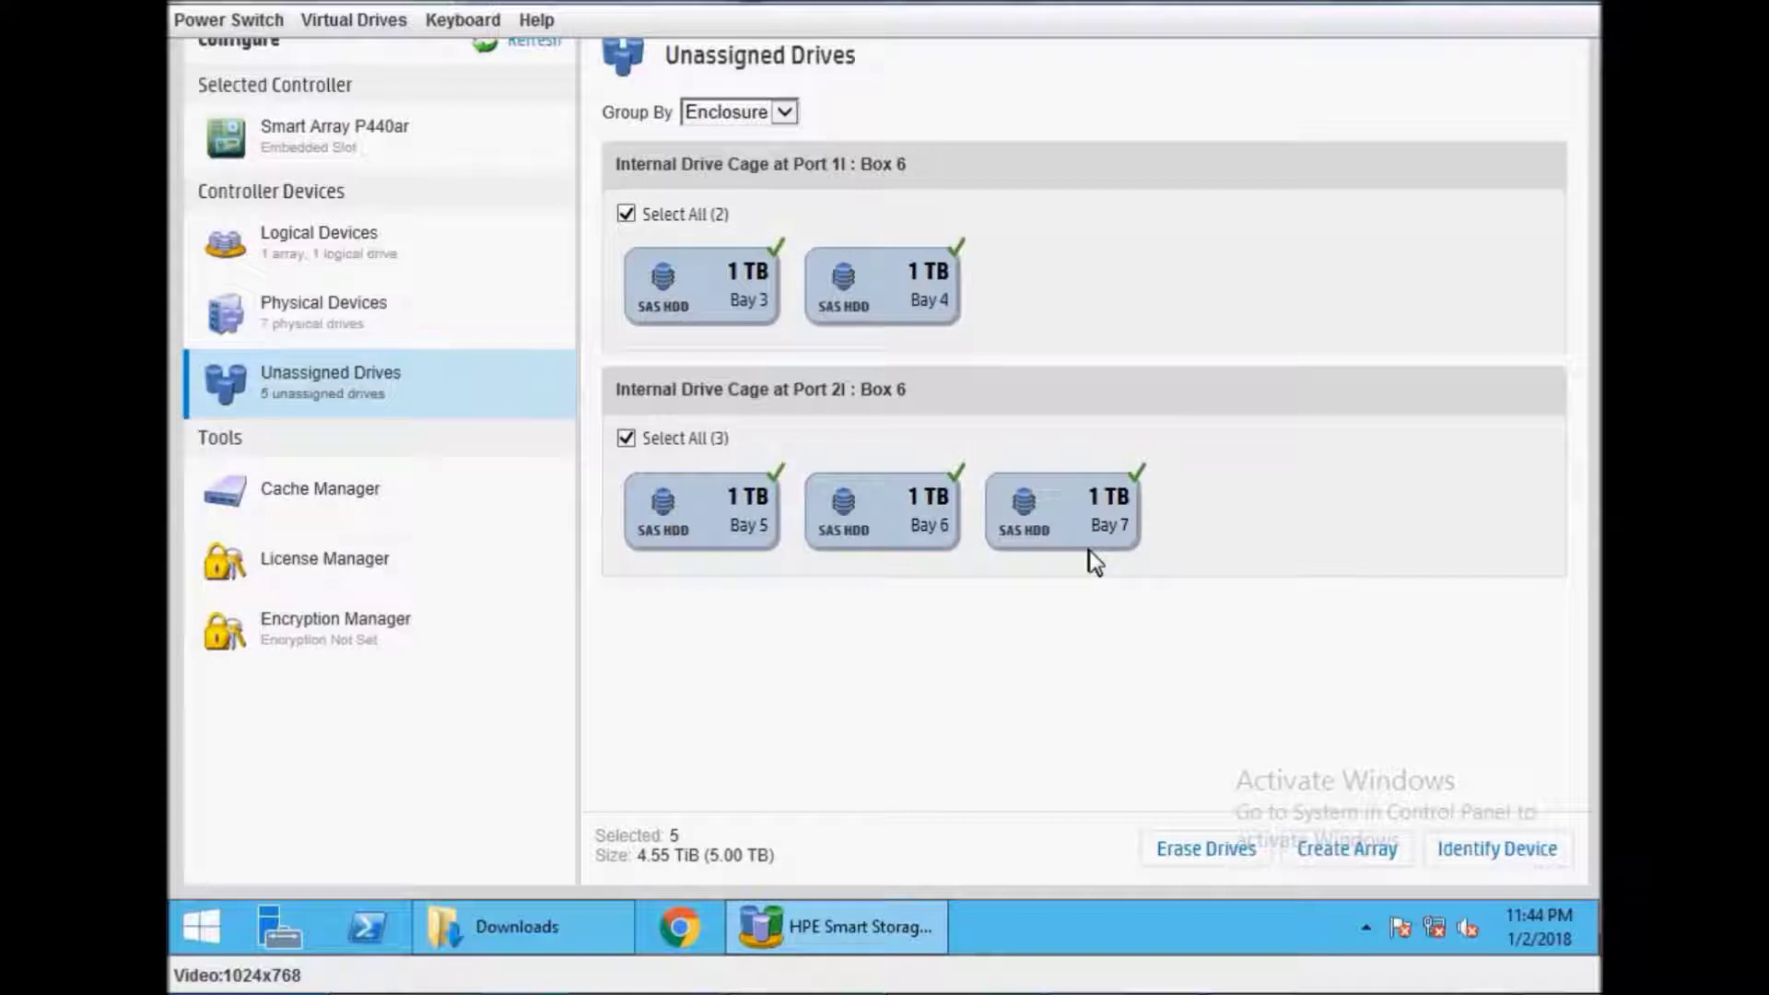
pyautogui.click(1118, 501)
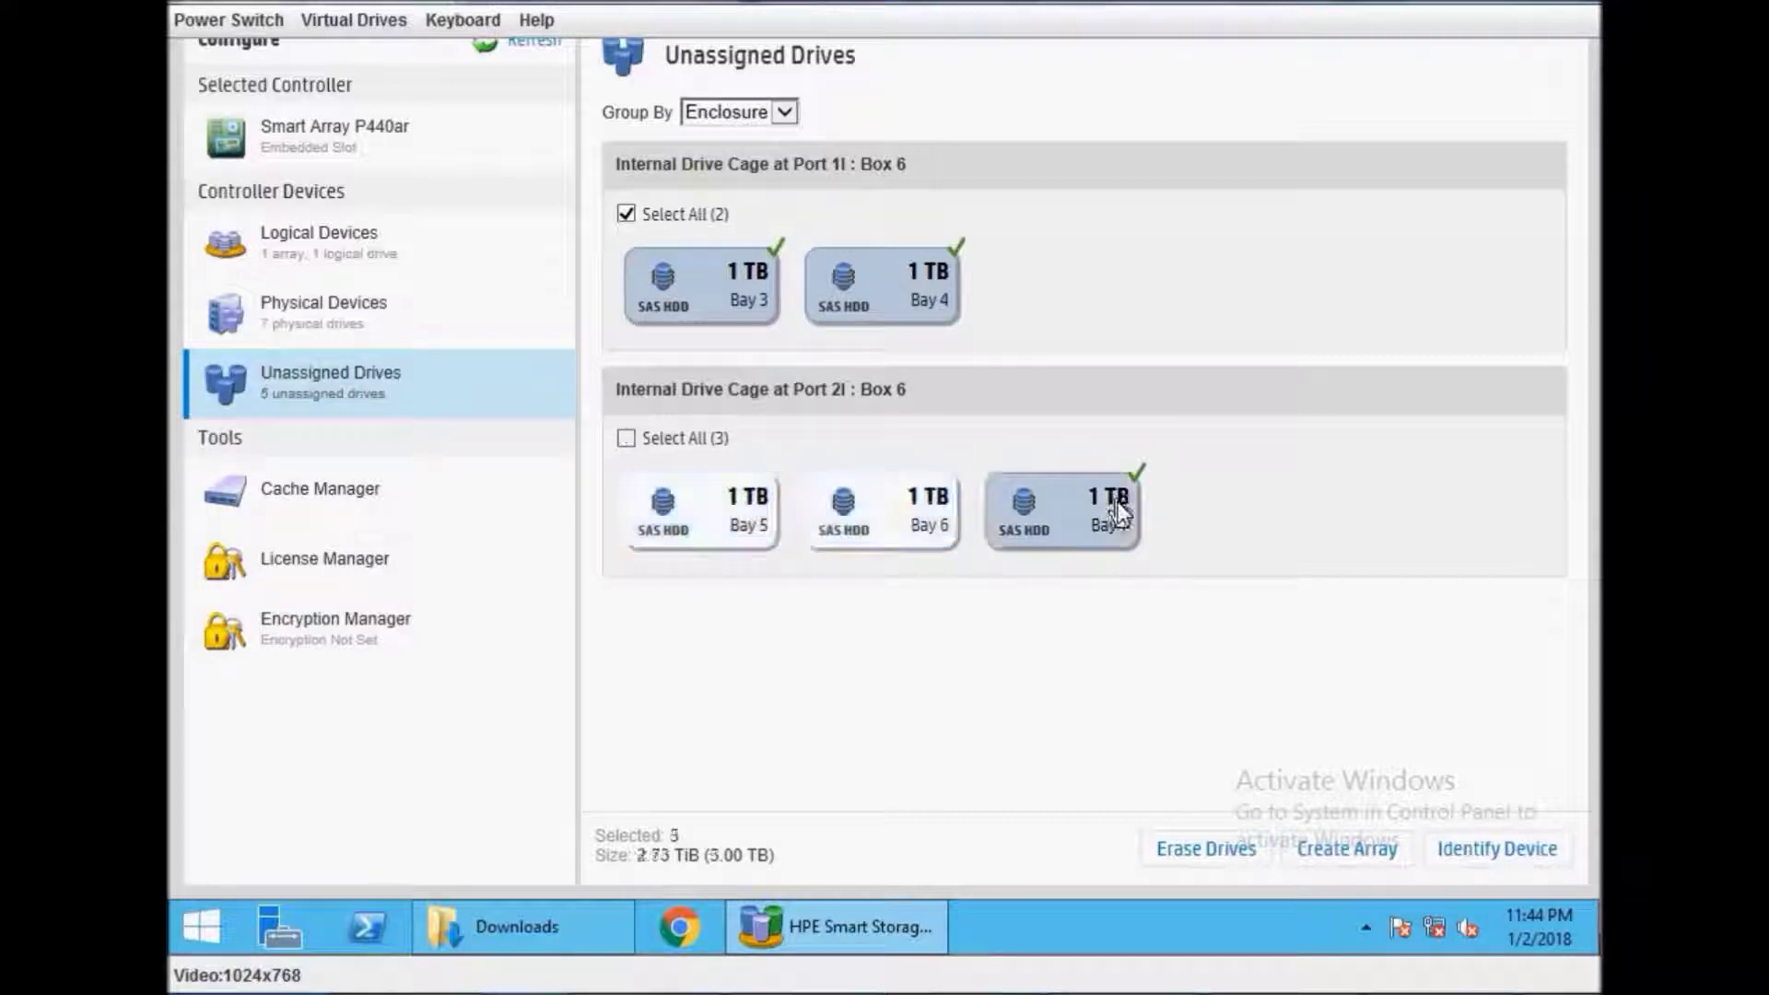
pyautogui.click(841, 513)
pyautogui.click(727, 512)
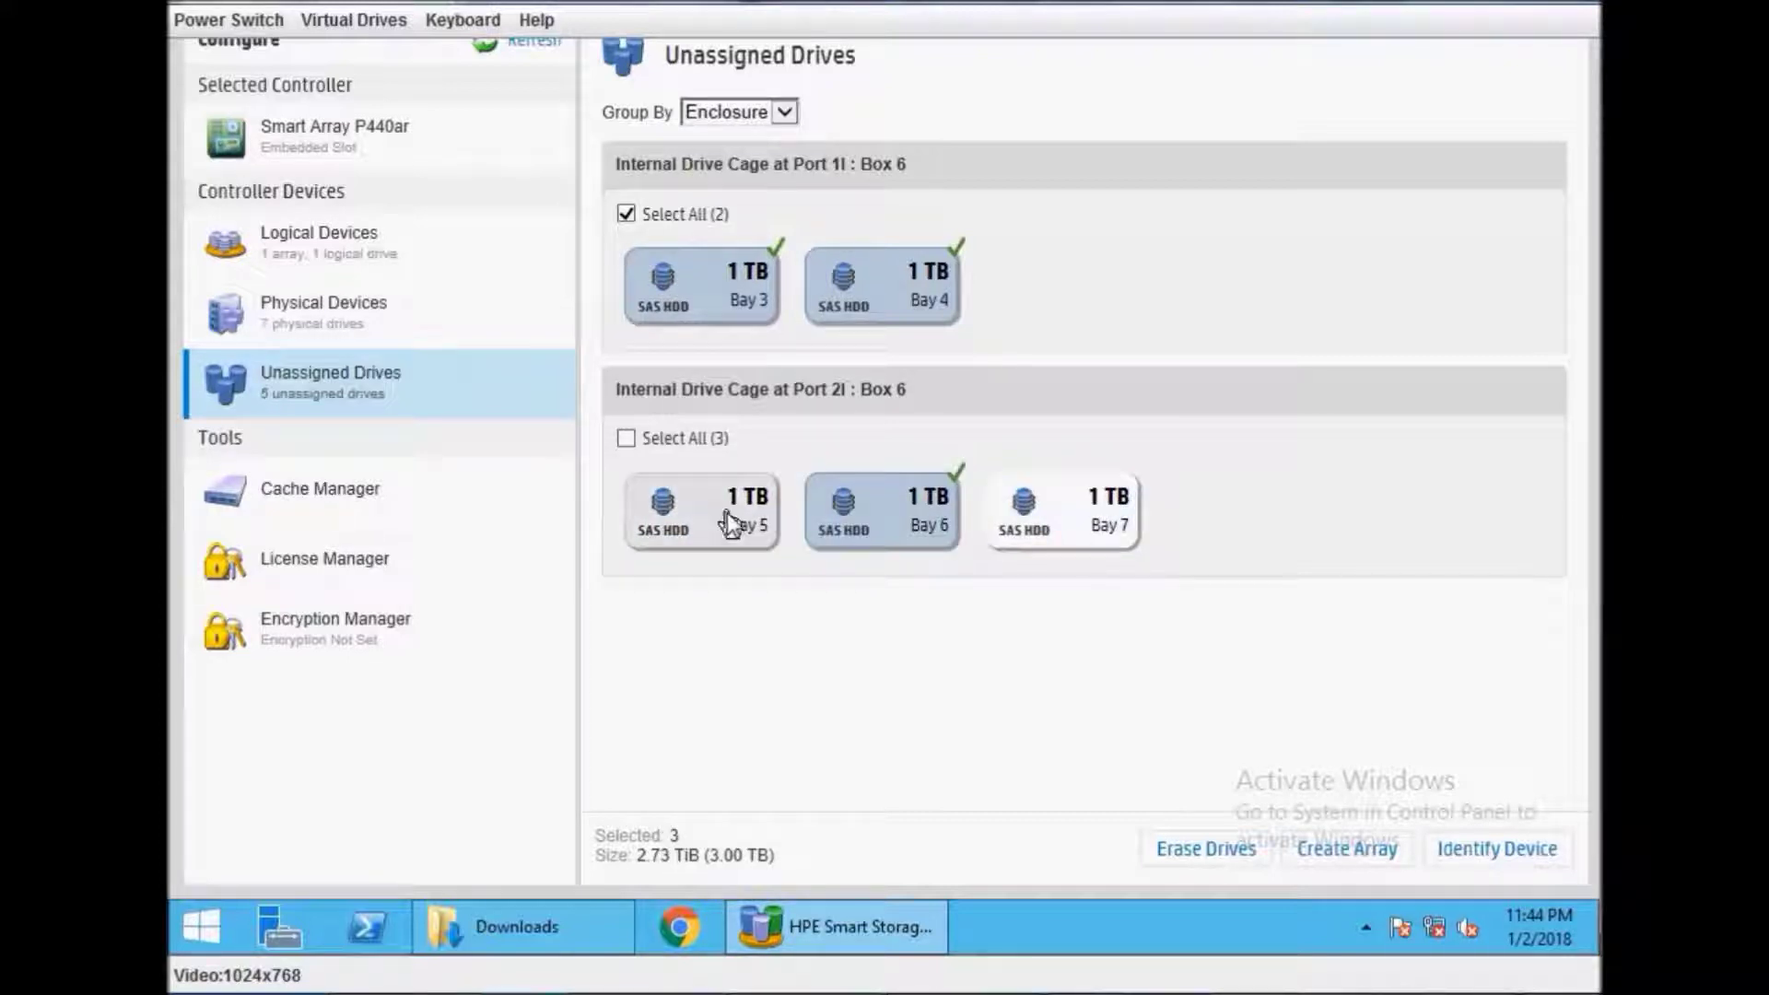
pyautogui.click(626, 438)
pyautogui.click(1093, 501)
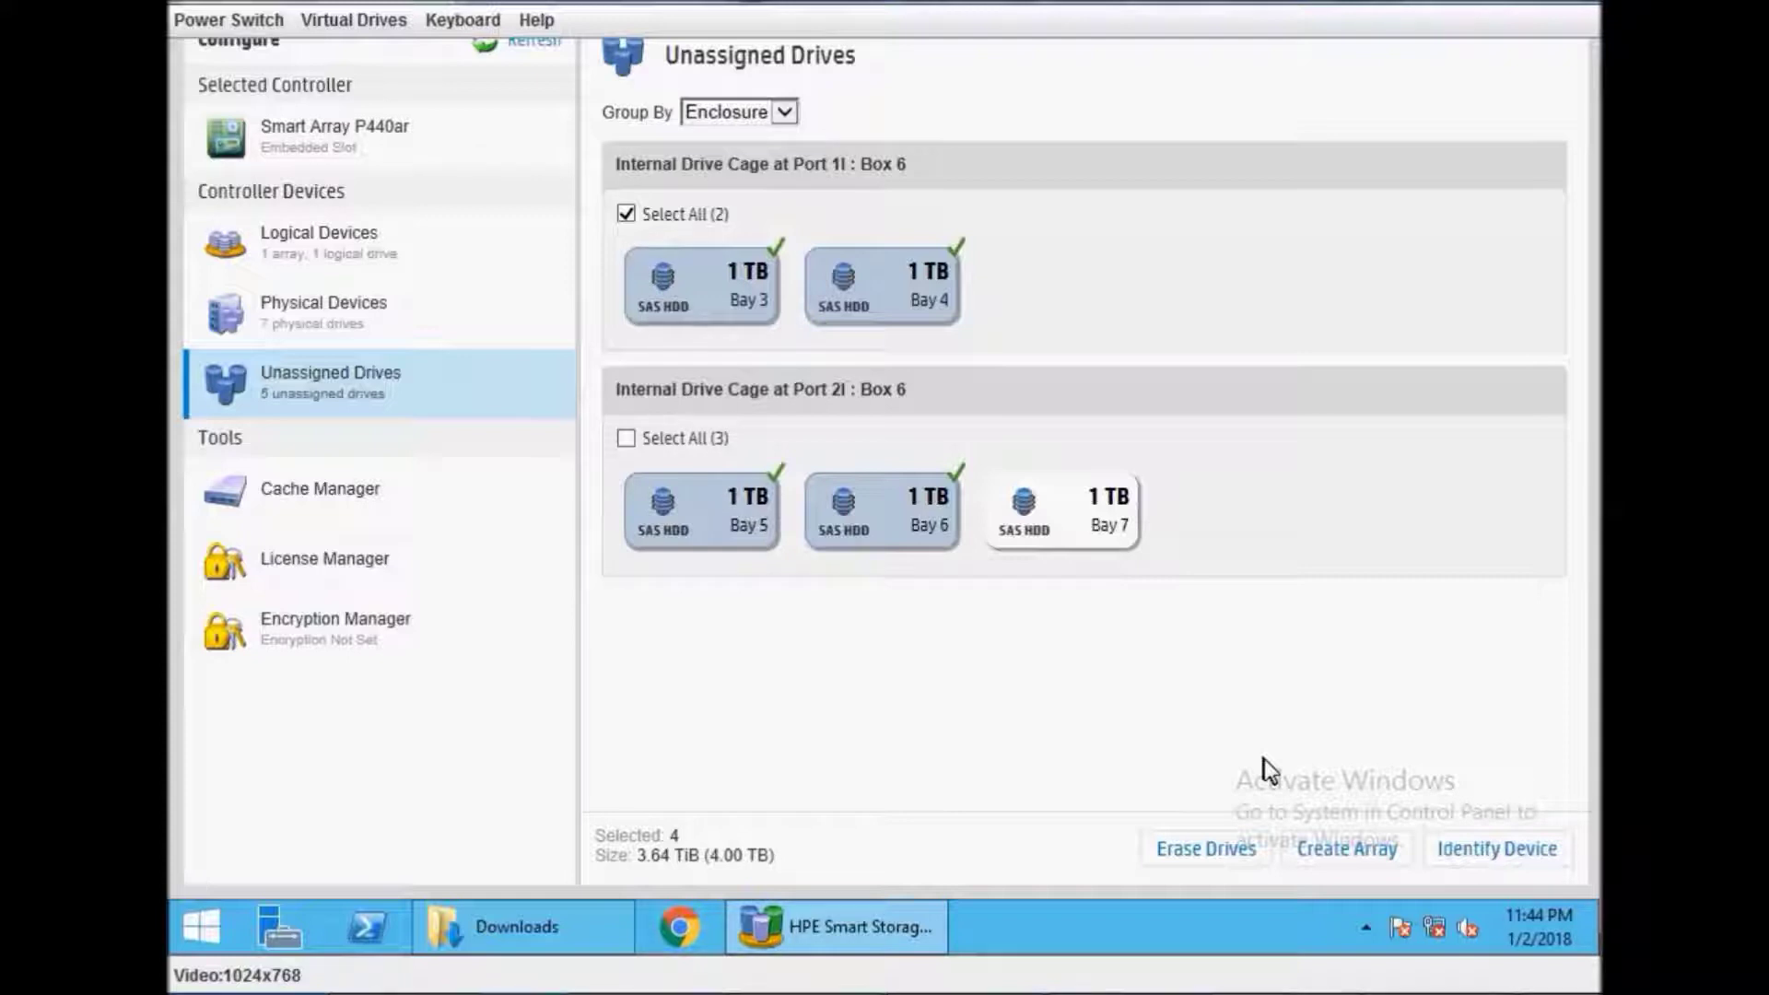
pyautogui.click(1057, 518)
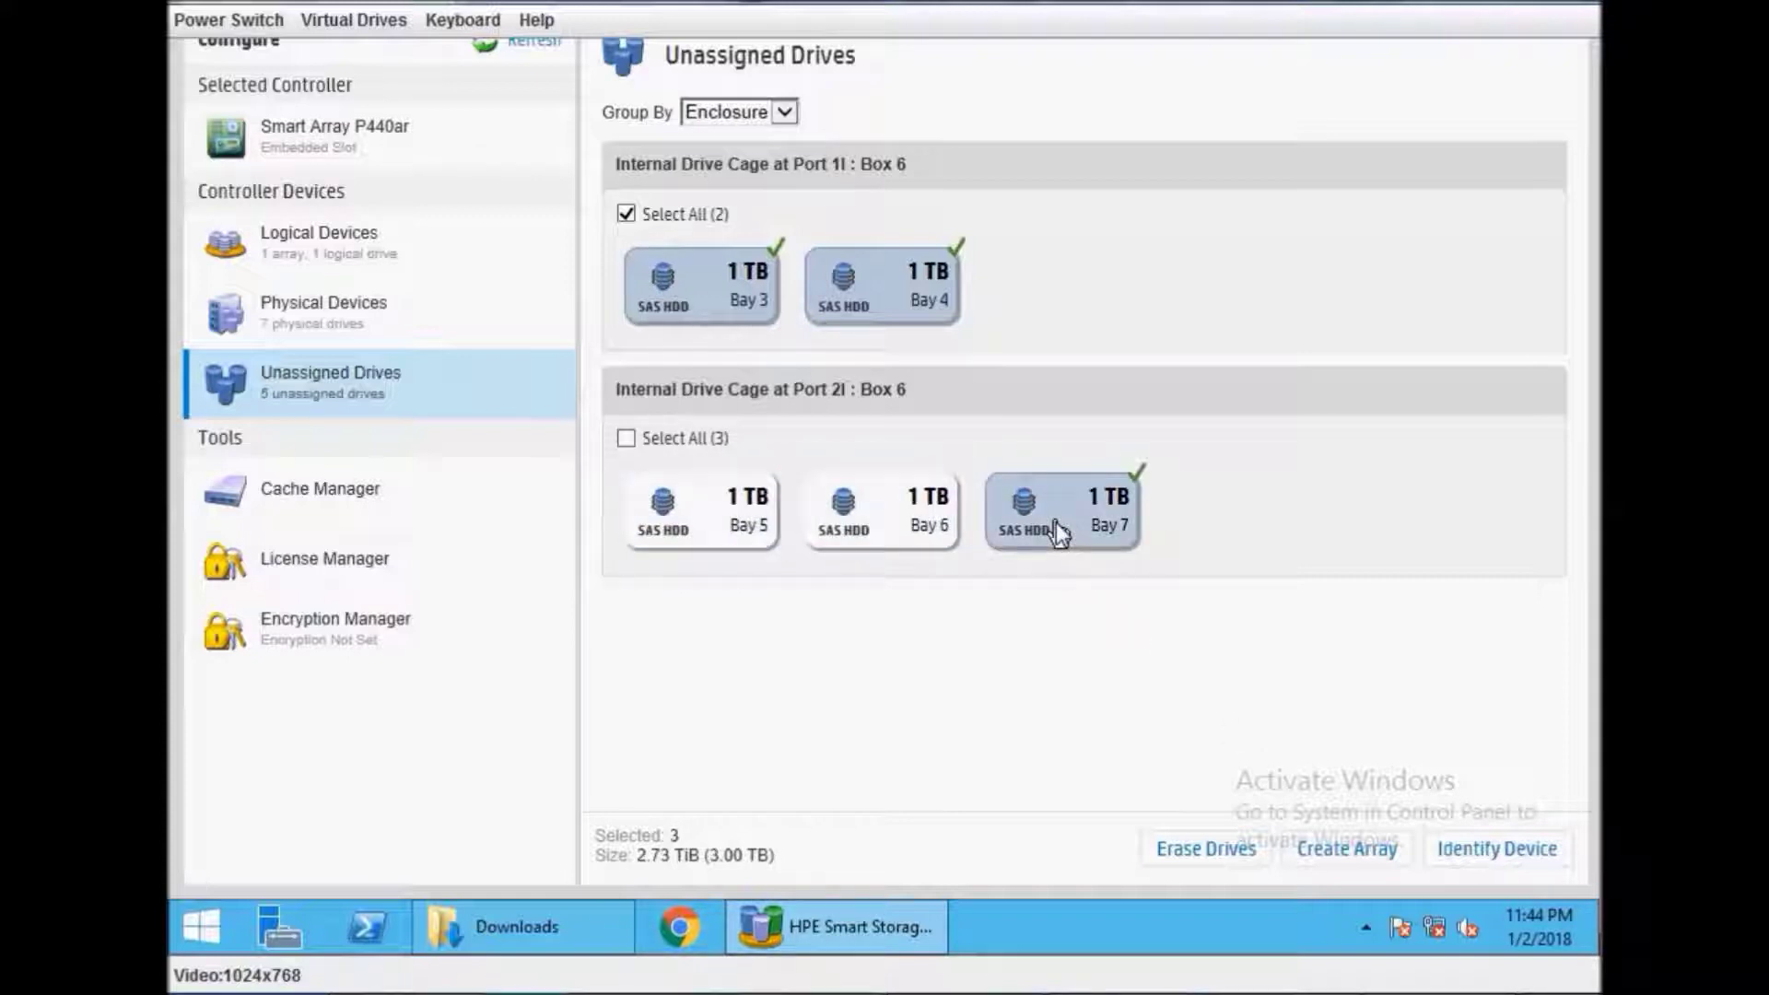
pyautogui.click(650, 446)
pyautogui.click(1377, 848)
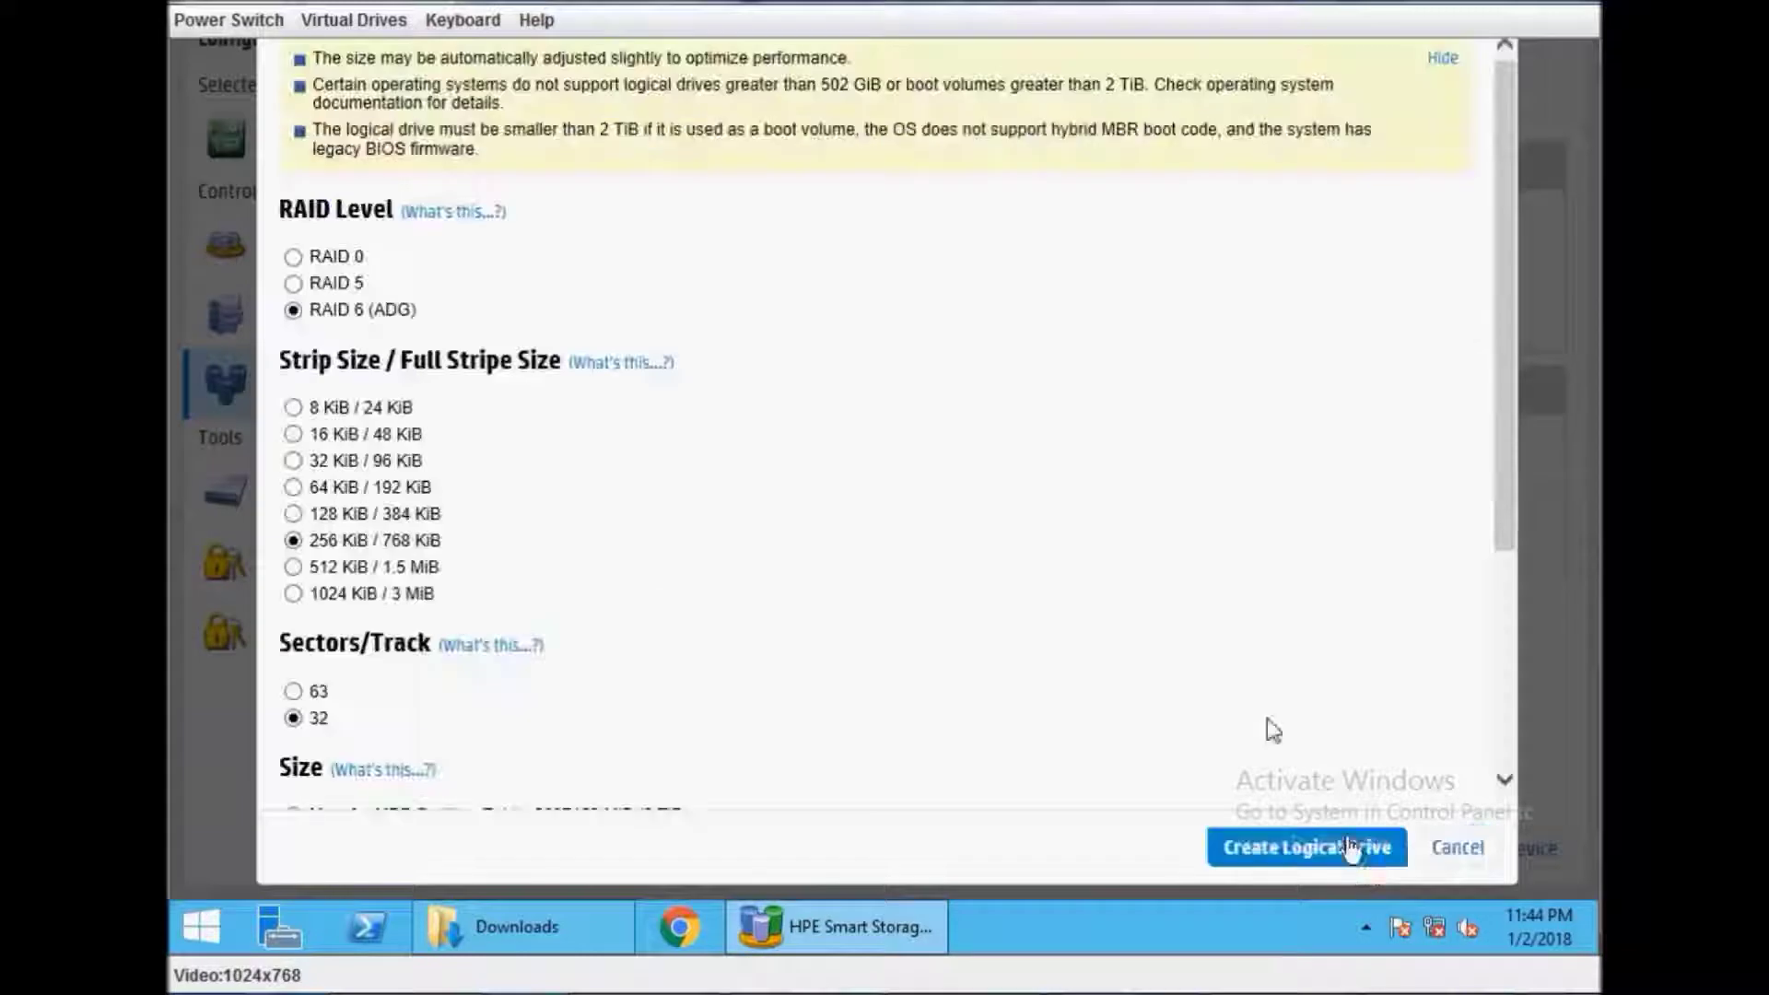
# Keep RAID 6 (ADG), 256 KiB strip and Maximum Size, and create the logical drive.
pyautogui.moveTo(1500, 271); pyautogui.dragTo(1505, 305)
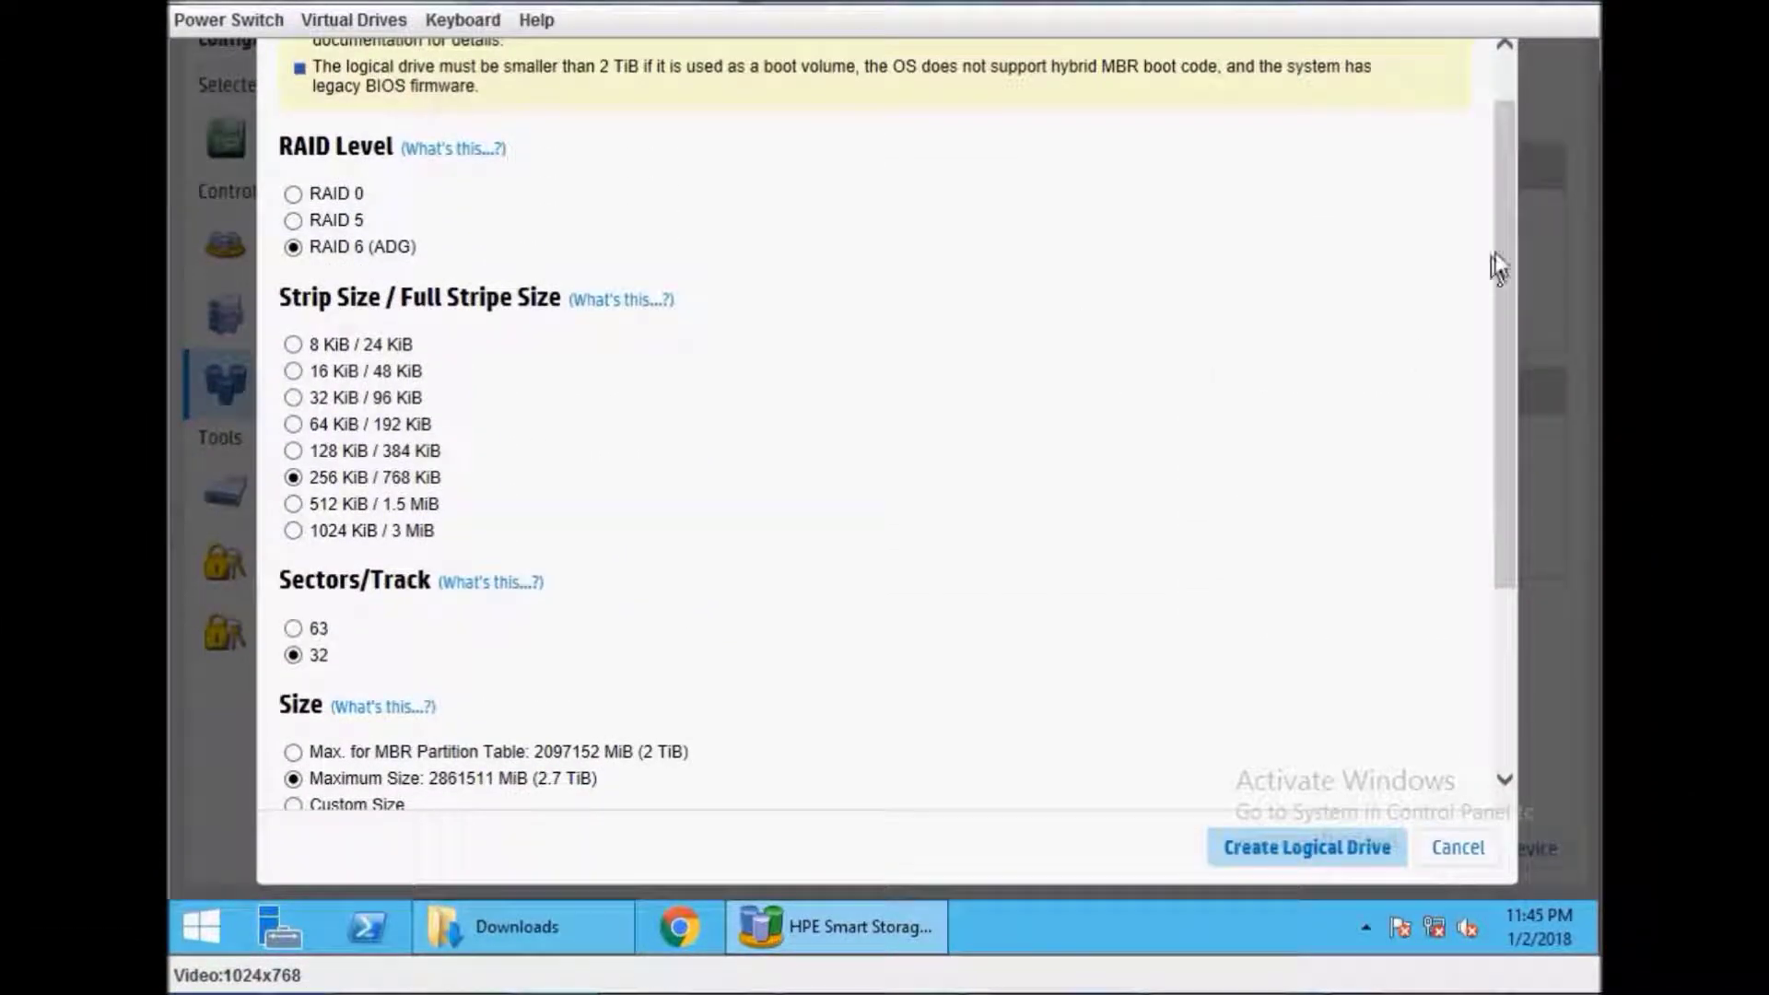
pyautogui.scroll(-3, 1497, 368)
pyautogui.click(1296, 844)
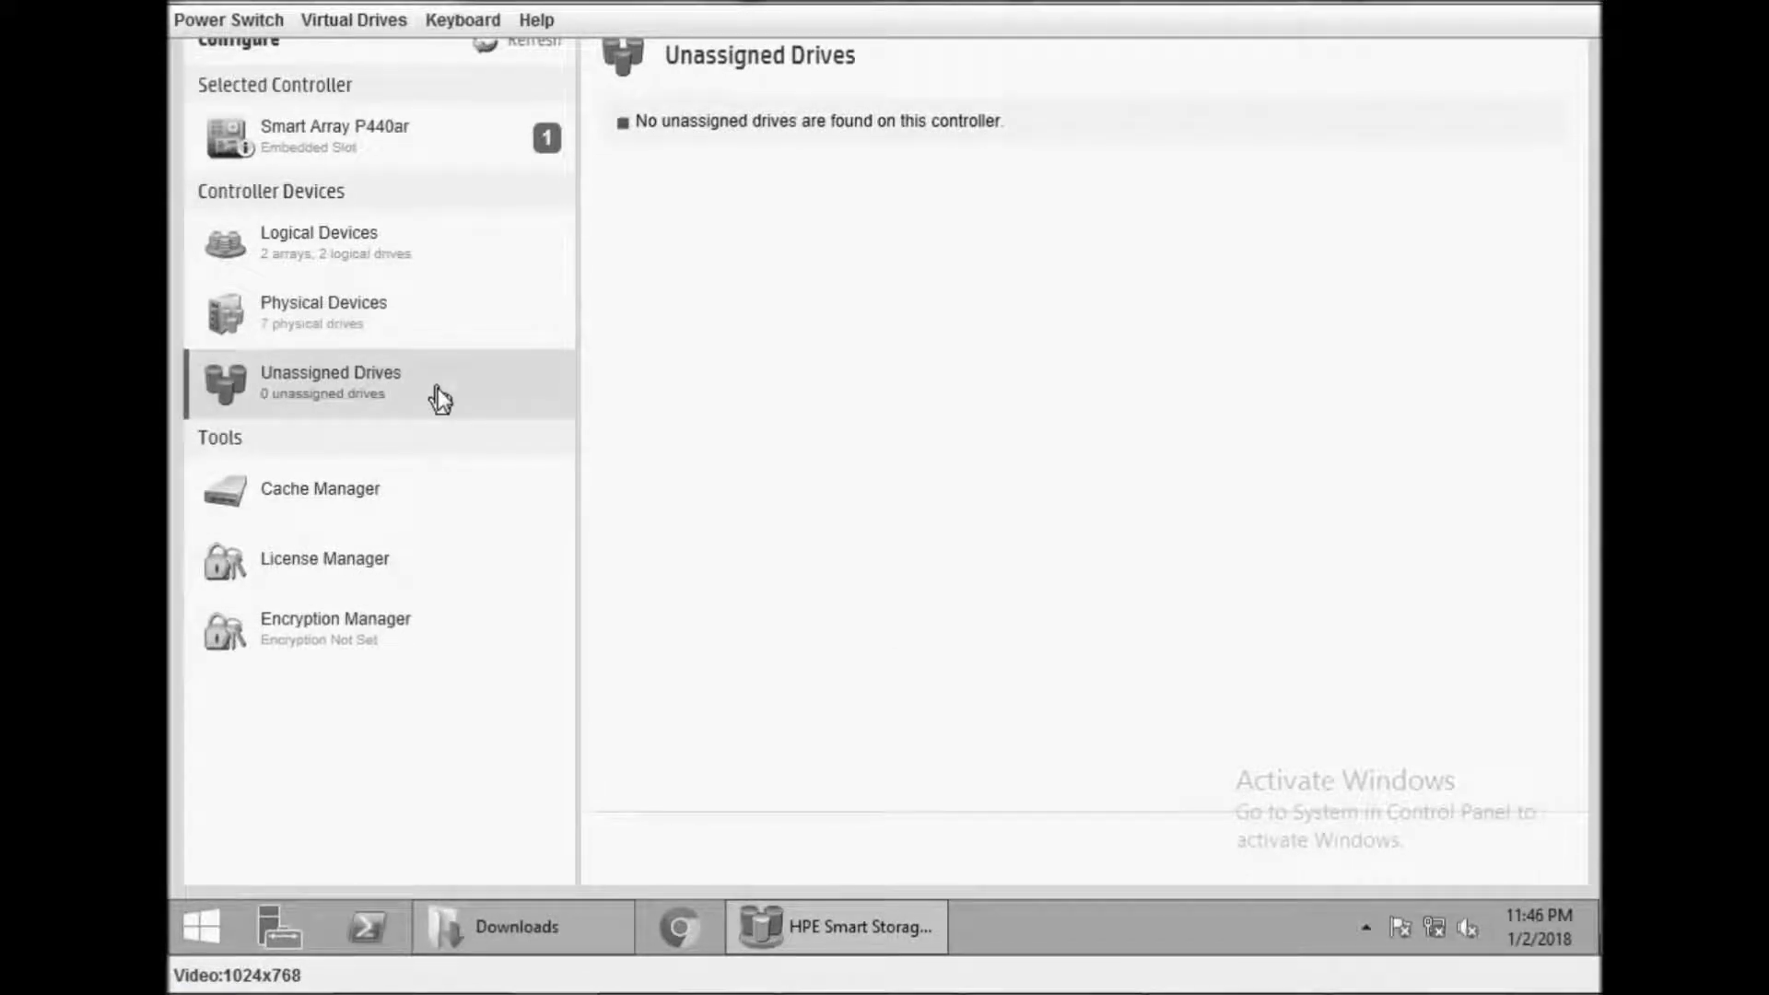
# Open the P440ar controller page and review its status messages about parity initialization.
pyautogui.click(411, 328)
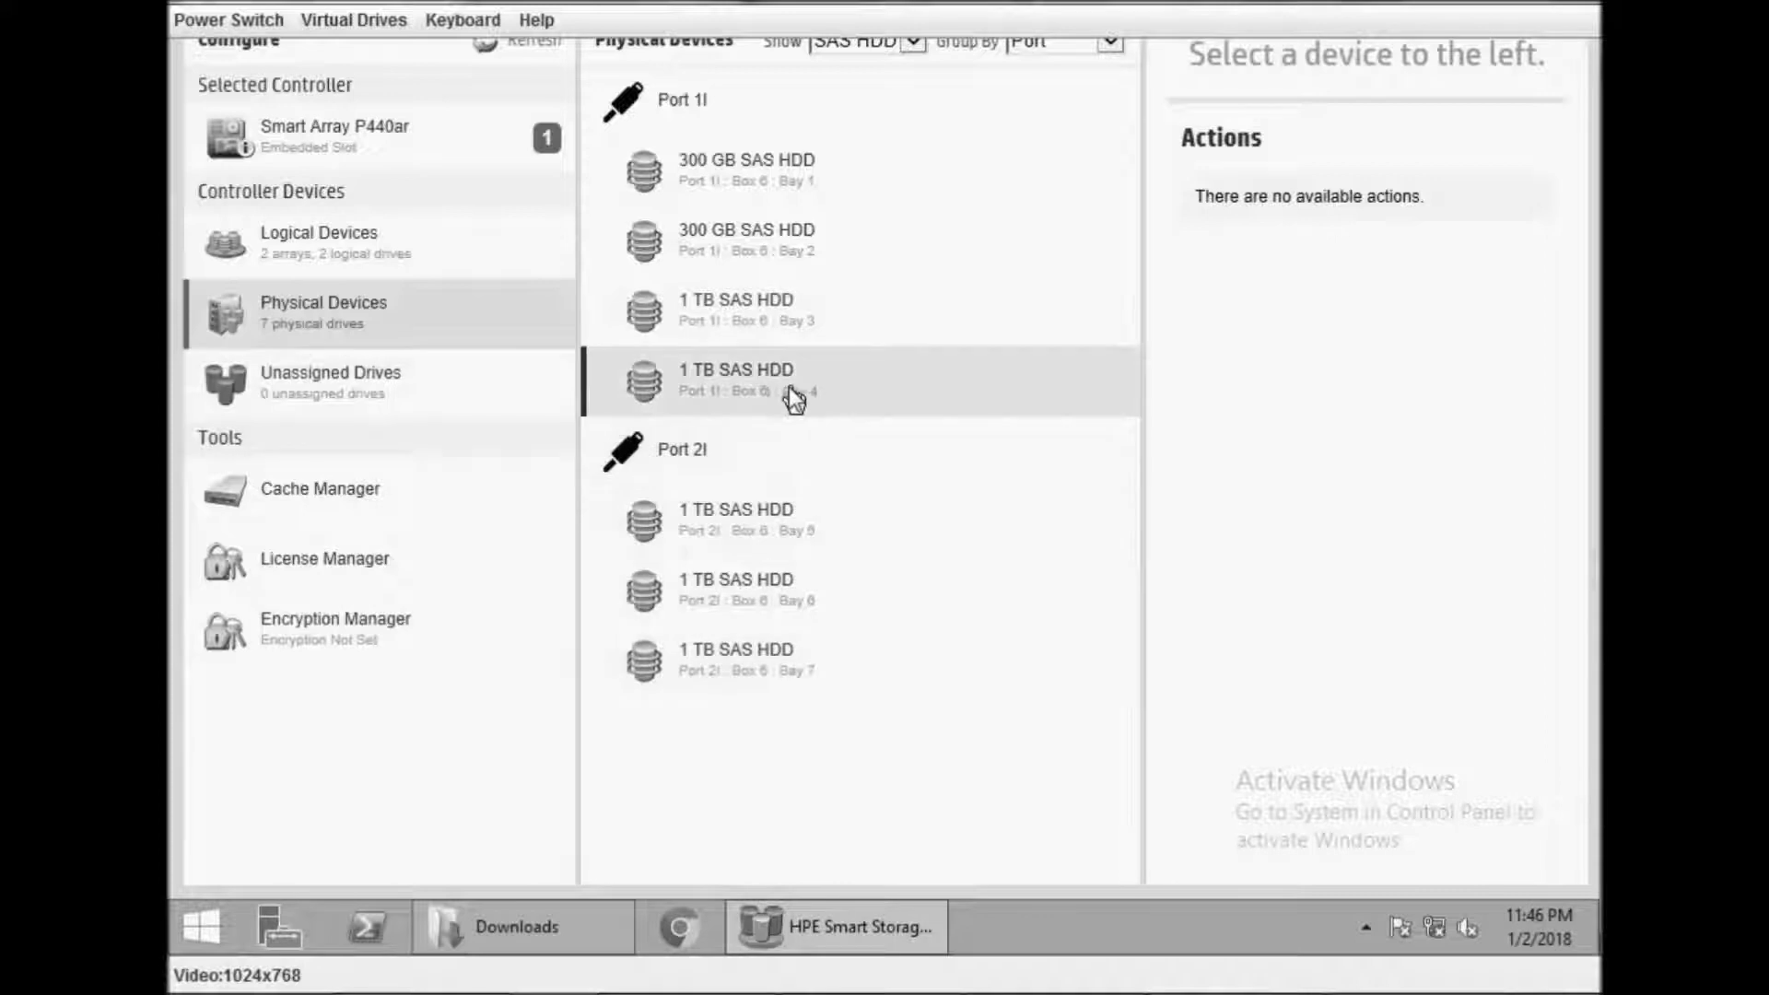
pyautogui.click(333, 133)
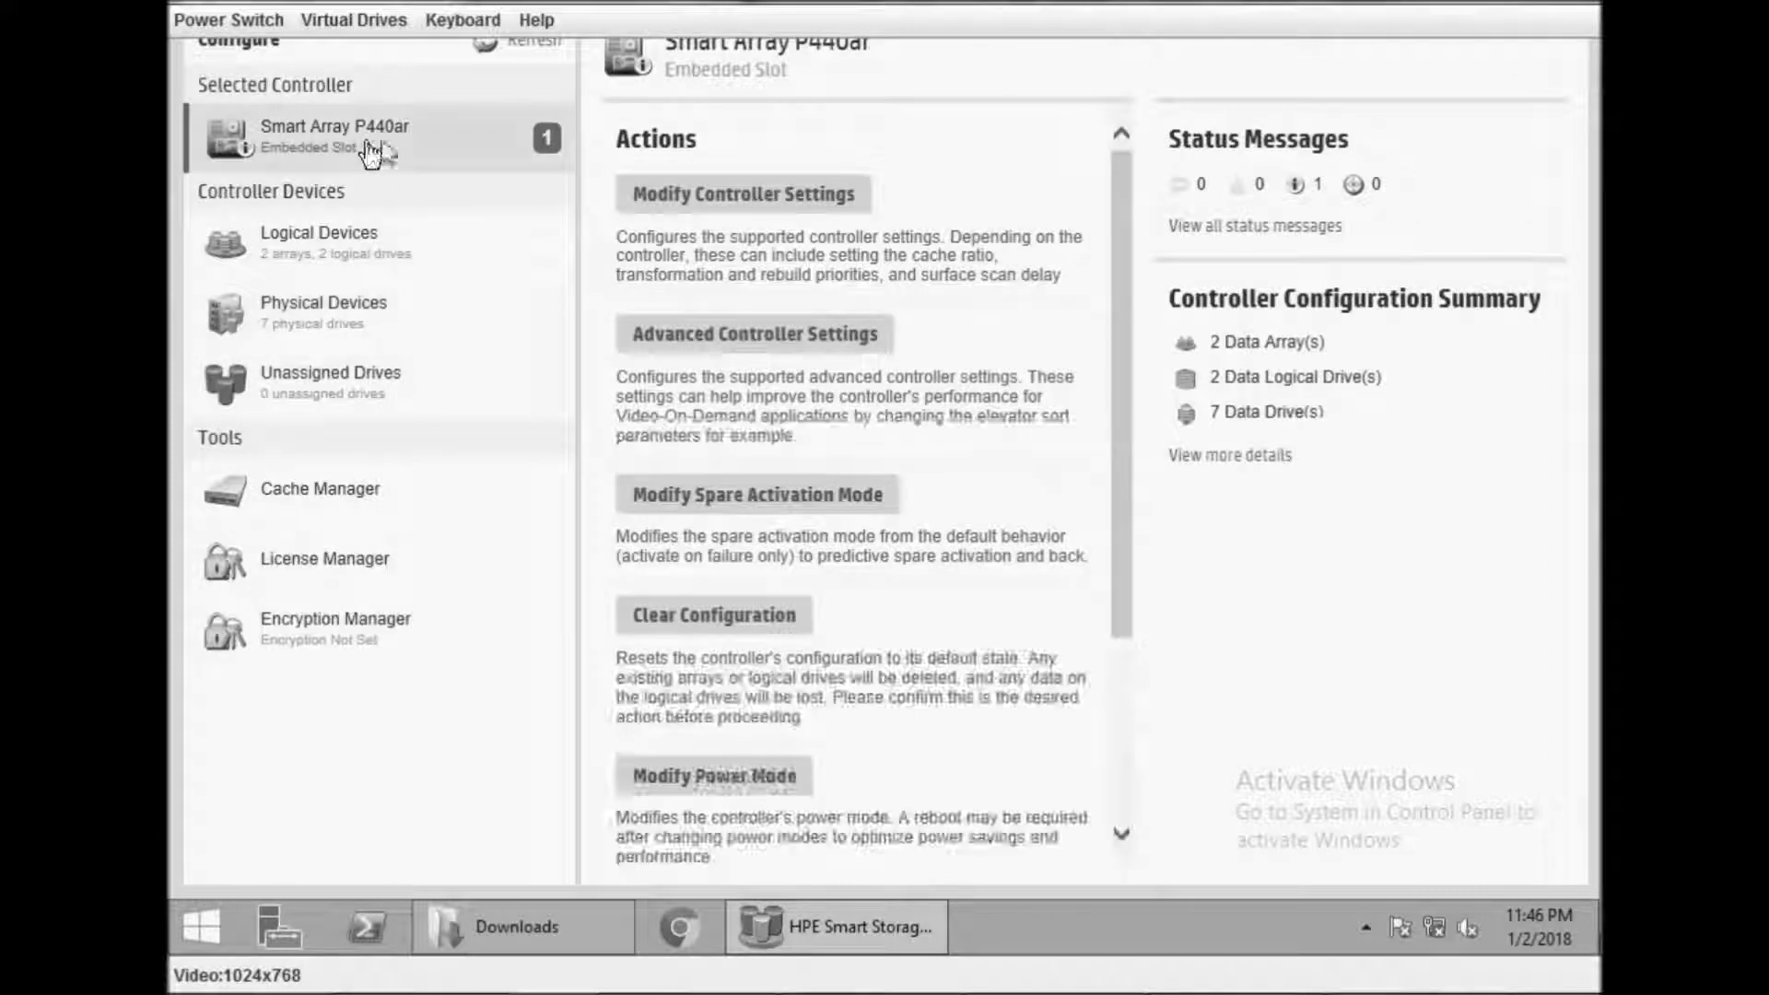
pyautogui.click(1235, 225)
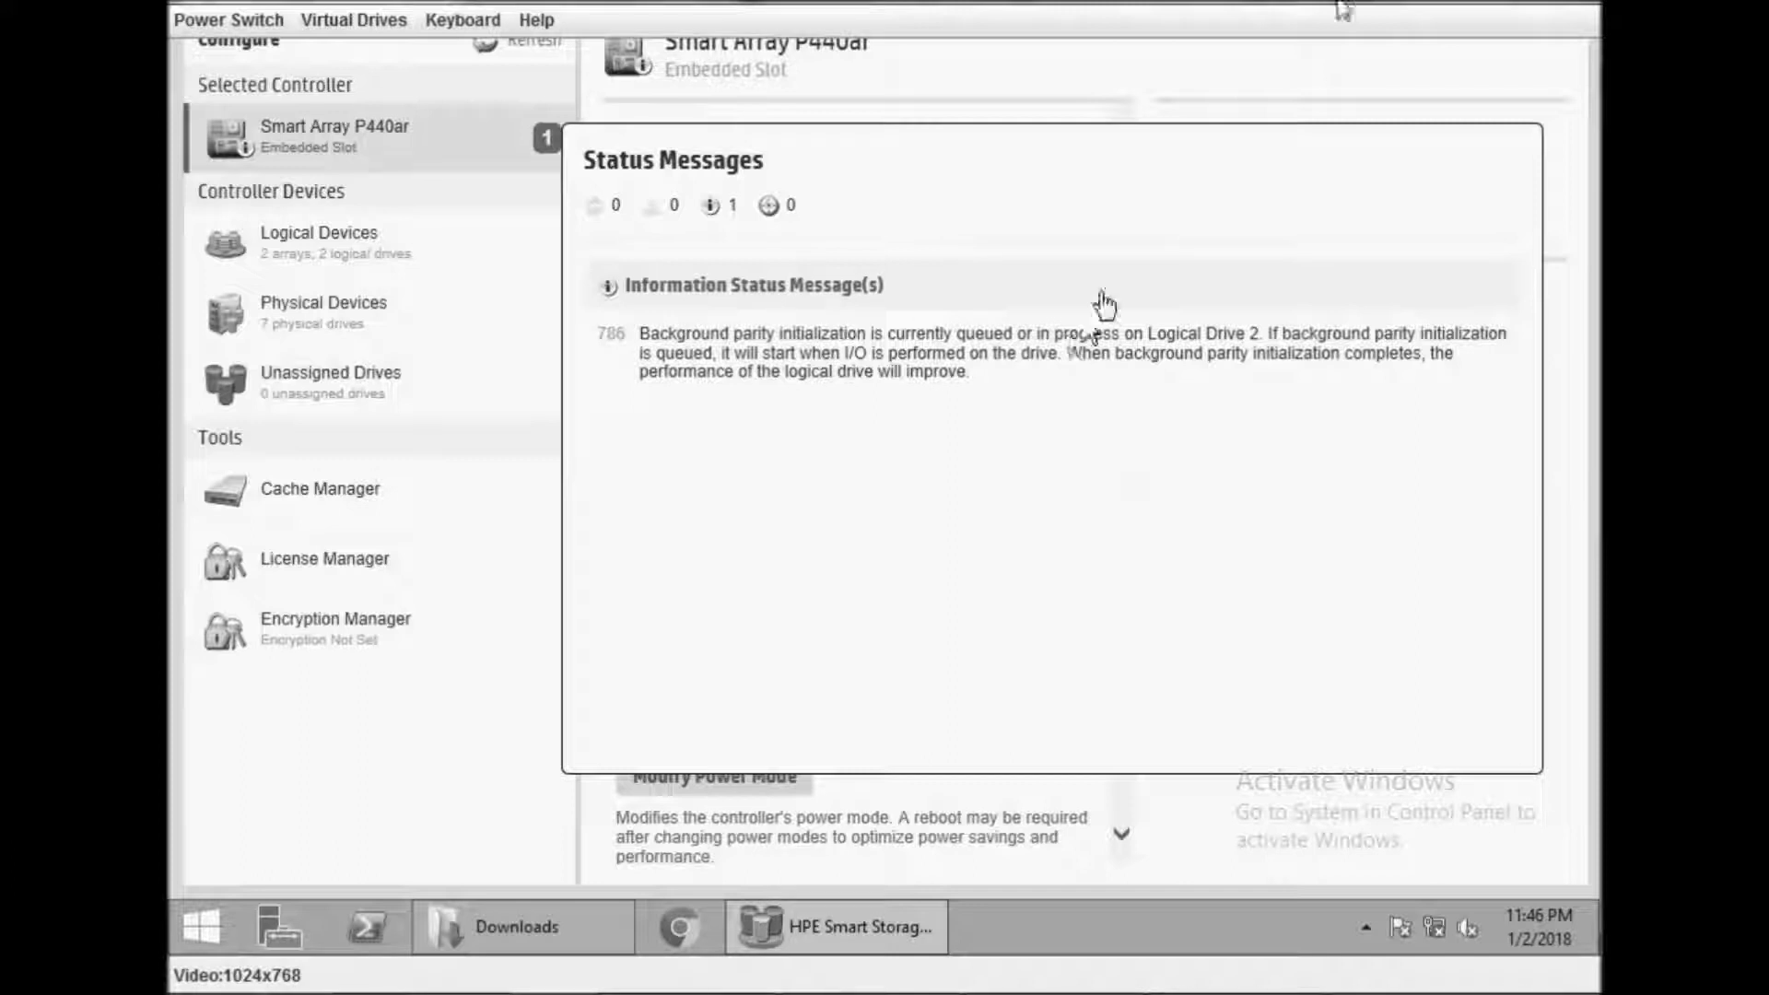
pyautogui.click(1276, 67)
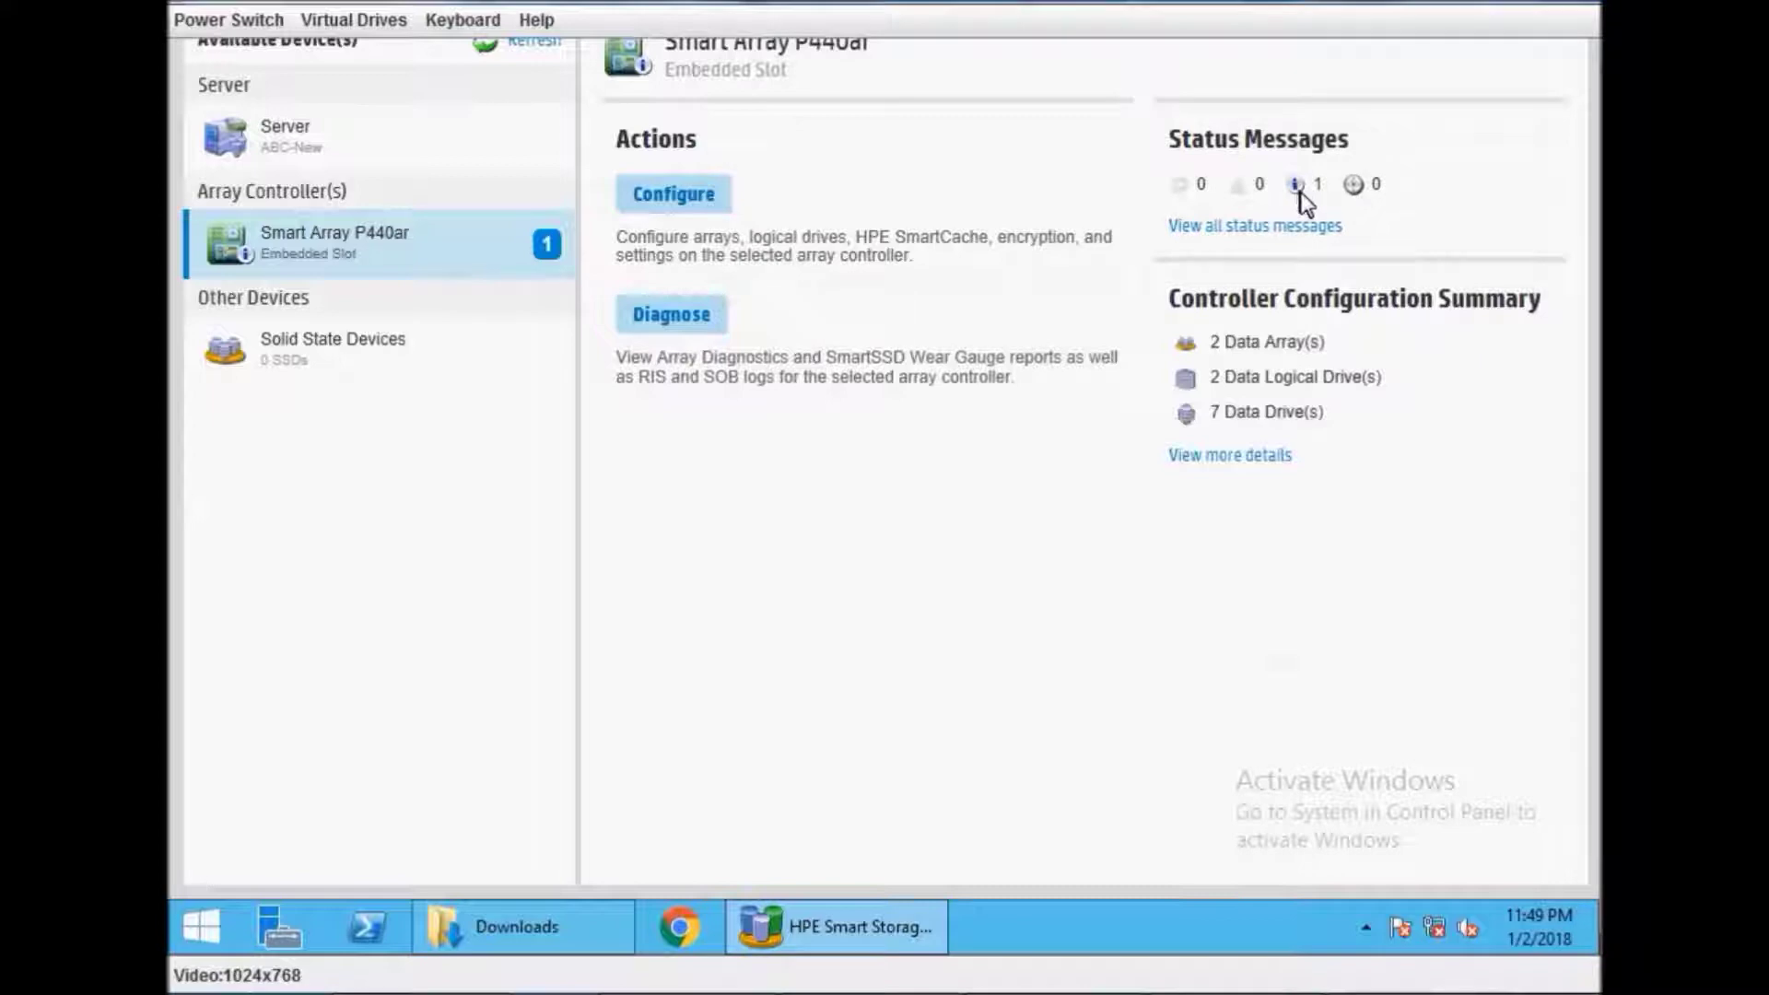
# Save controller settings with High transformation, rebuild and surface-scan priorities, then finish.
pyautogui.click(690, 203)
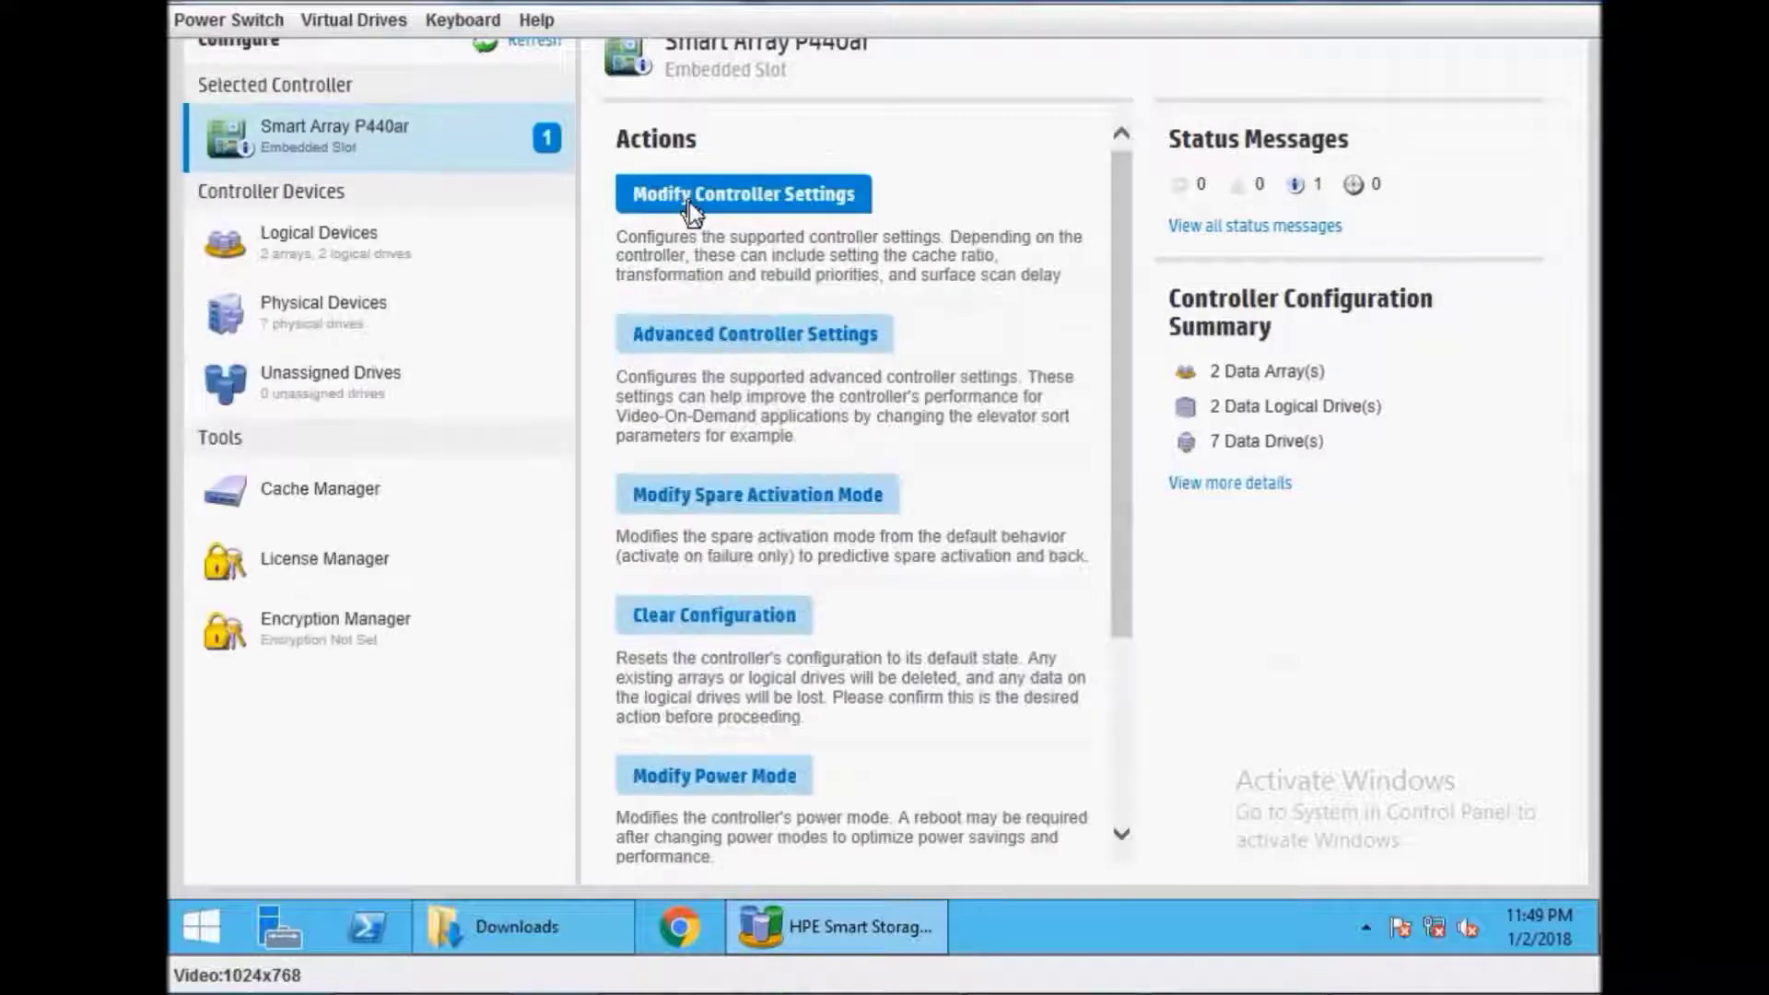
pyautogui.click(693, 198)
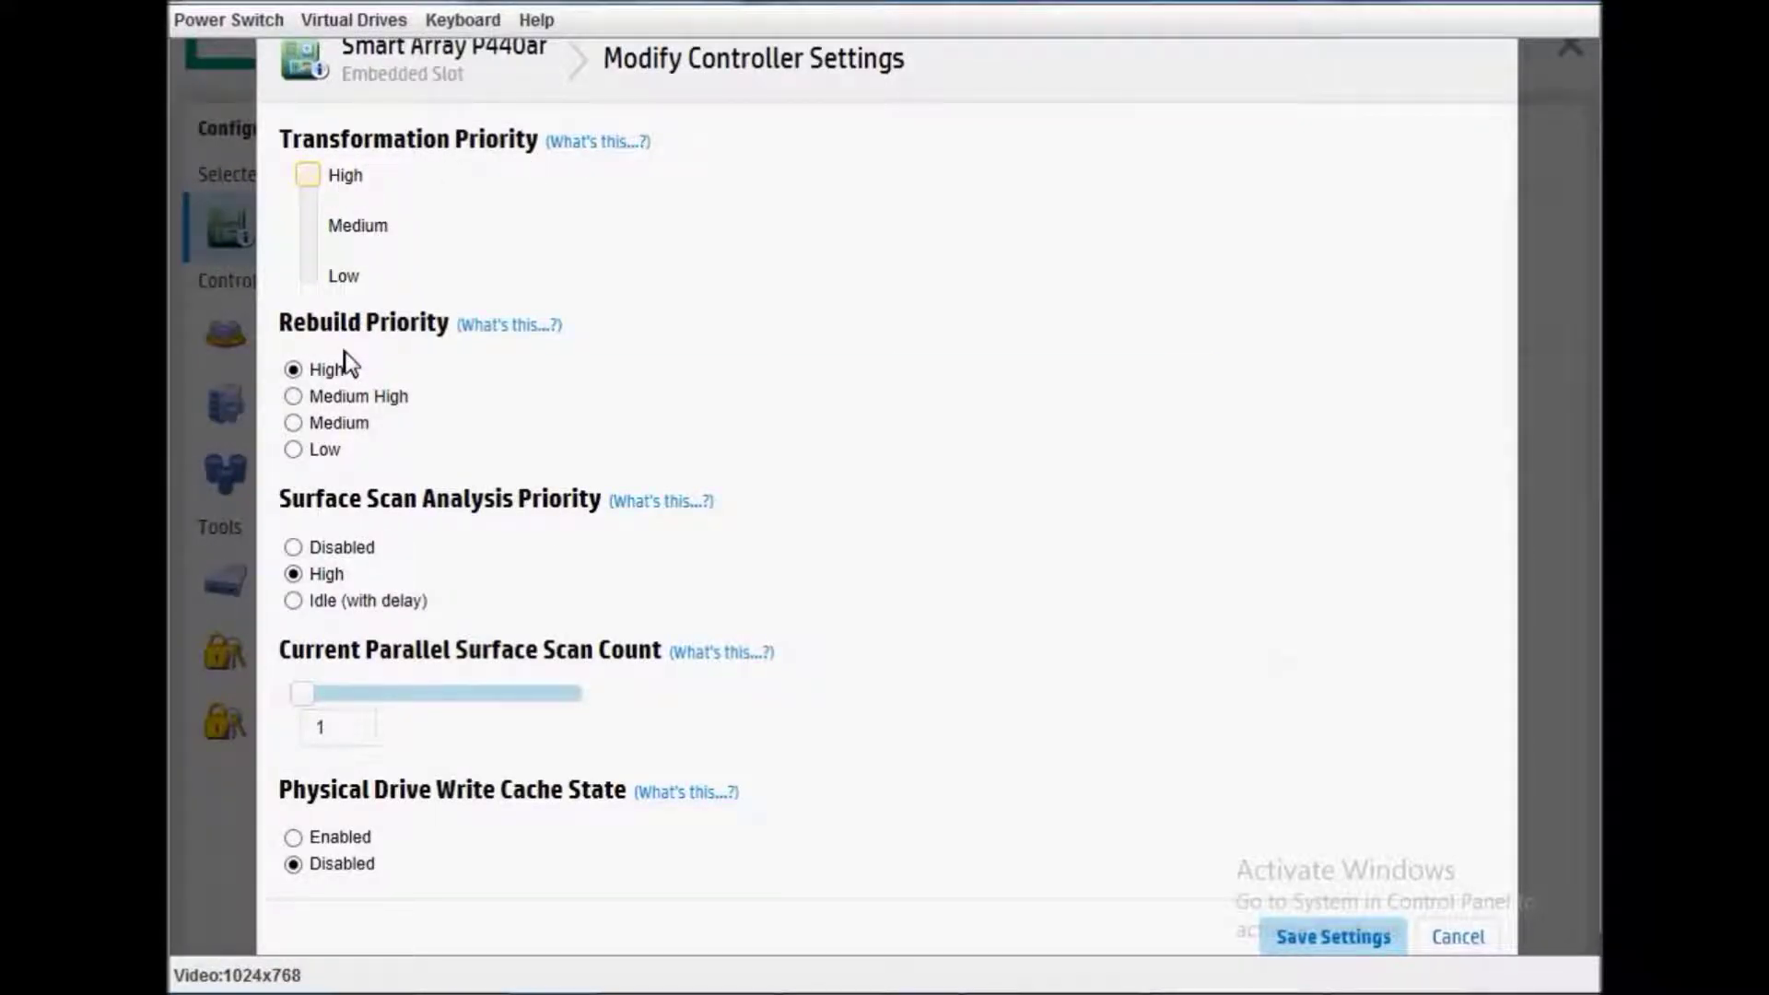
pyautogui.click(1133, 557)
pyautogui.click(1374, 934)
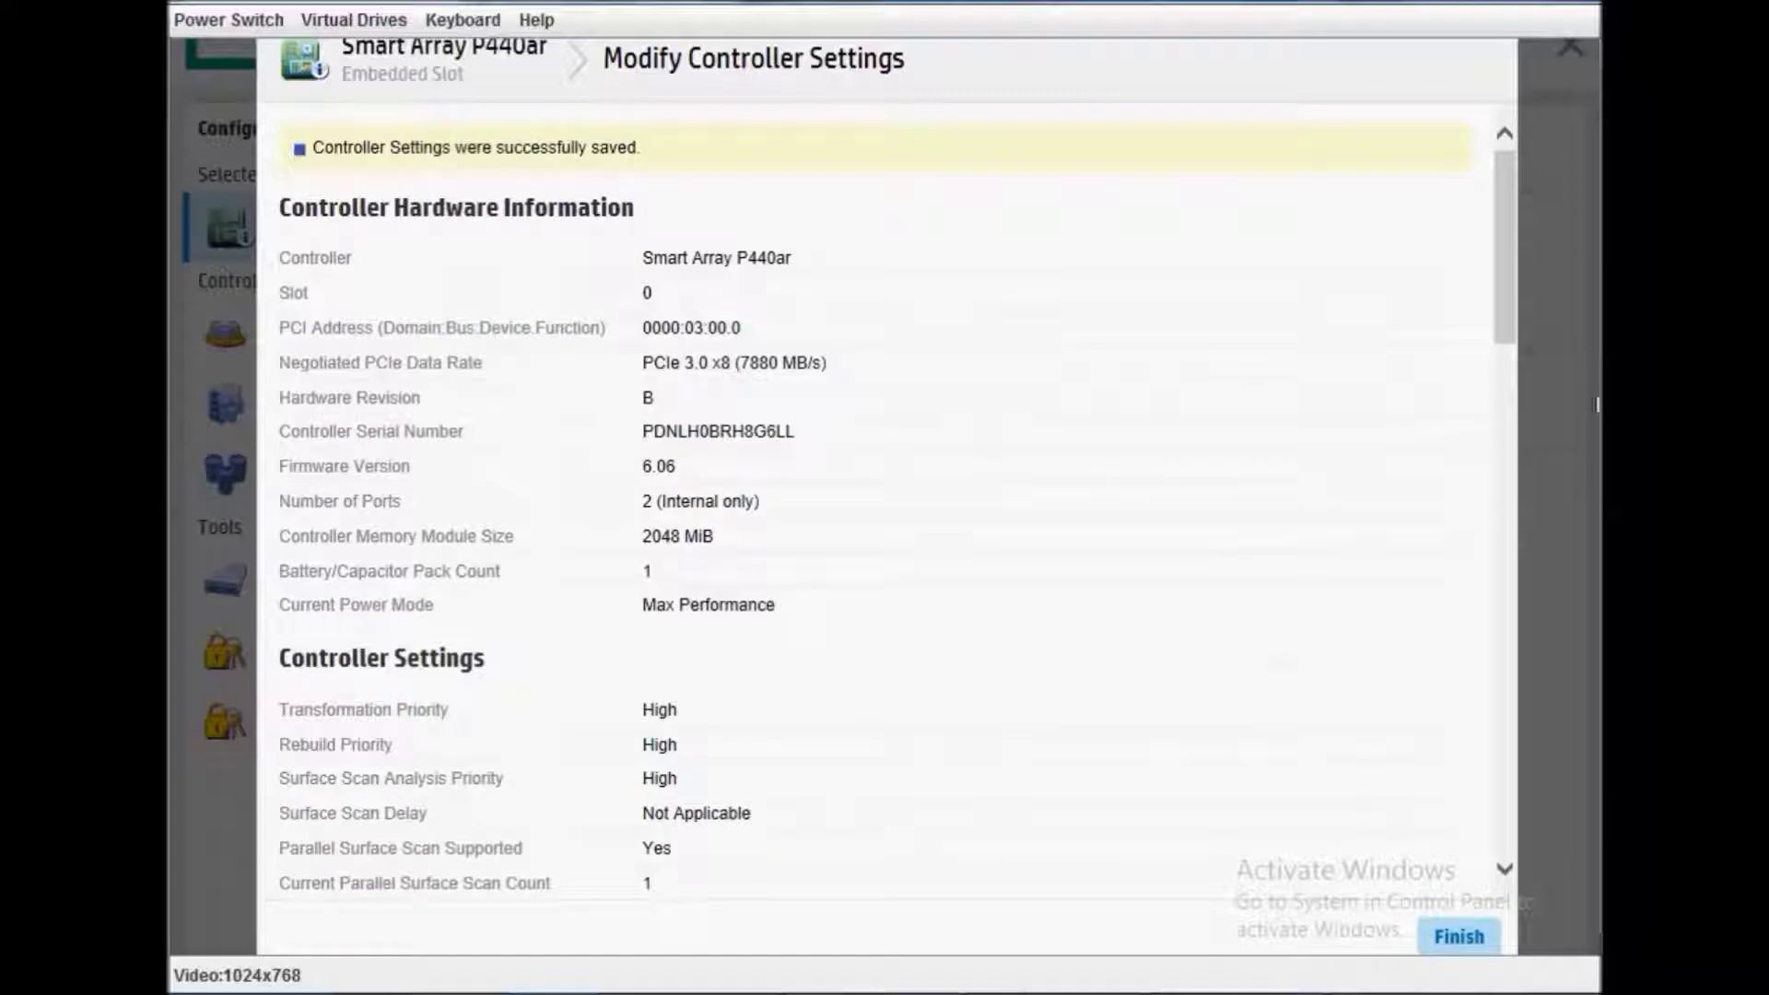
pyautogui.scroll(-15, 1449, 737)
pyautogui.click(1463, 934)
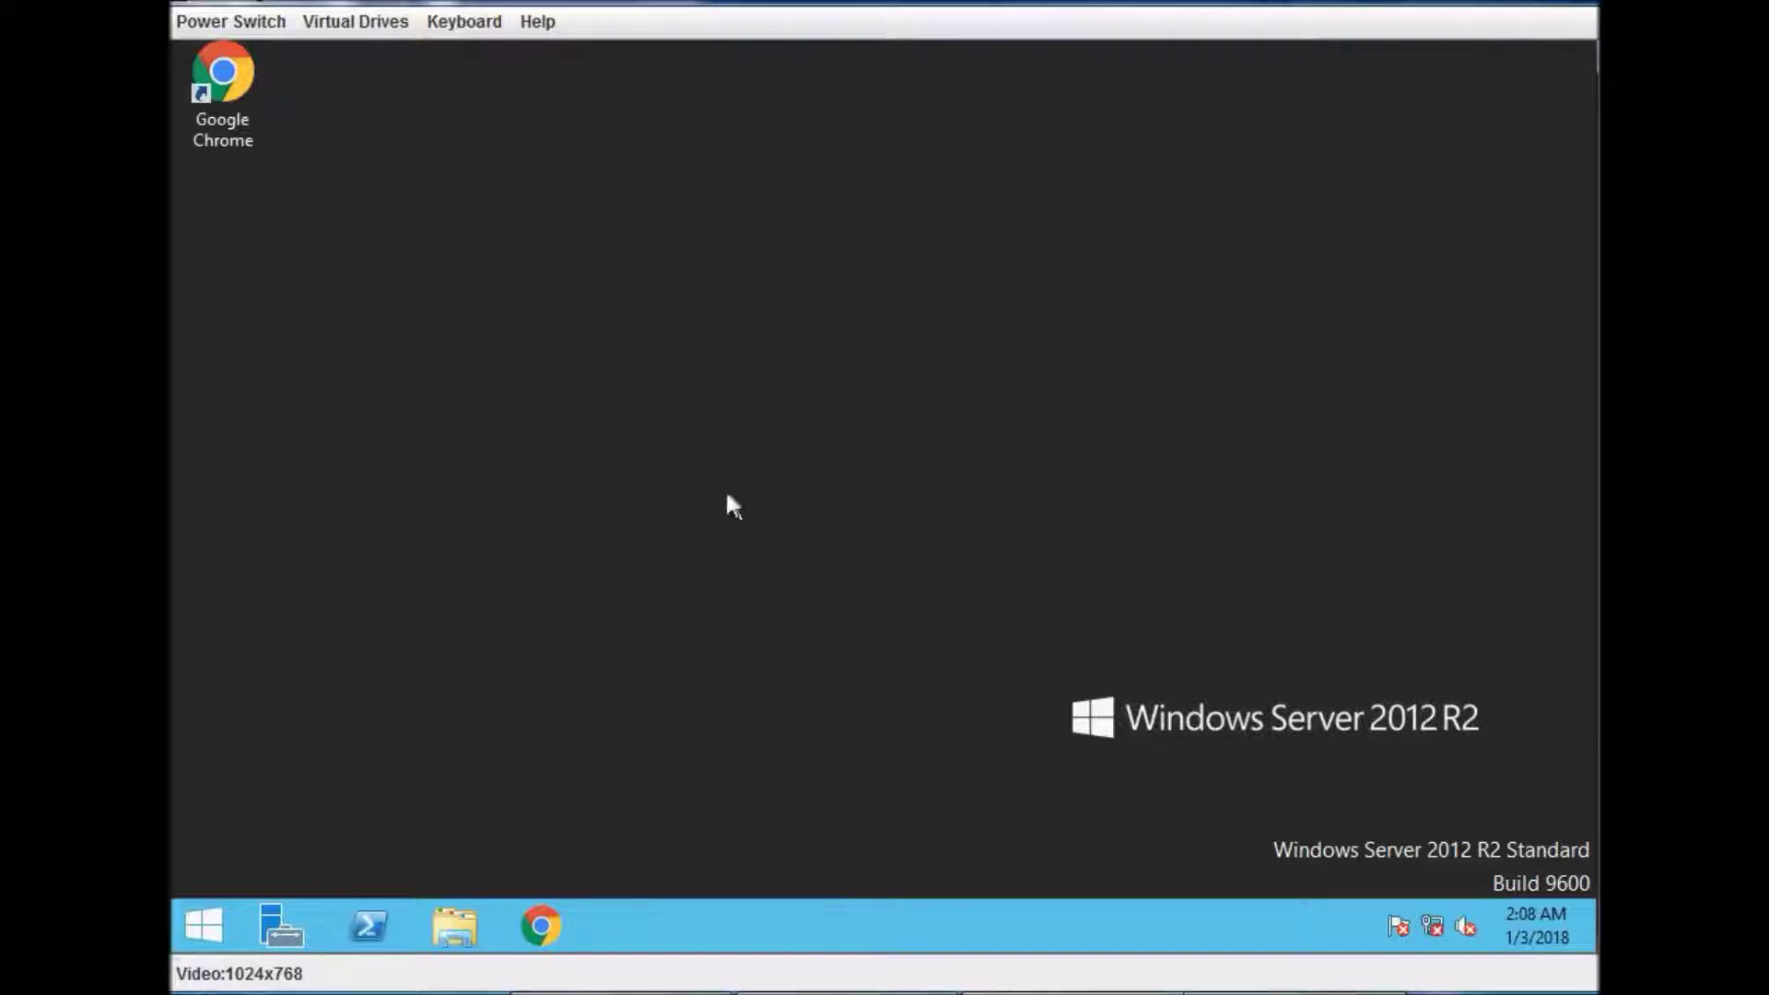
# Open and close Device Manager, refresh the desktop, then launch Disk Management from quick links.
pyautogui.rightClick(213, 923)
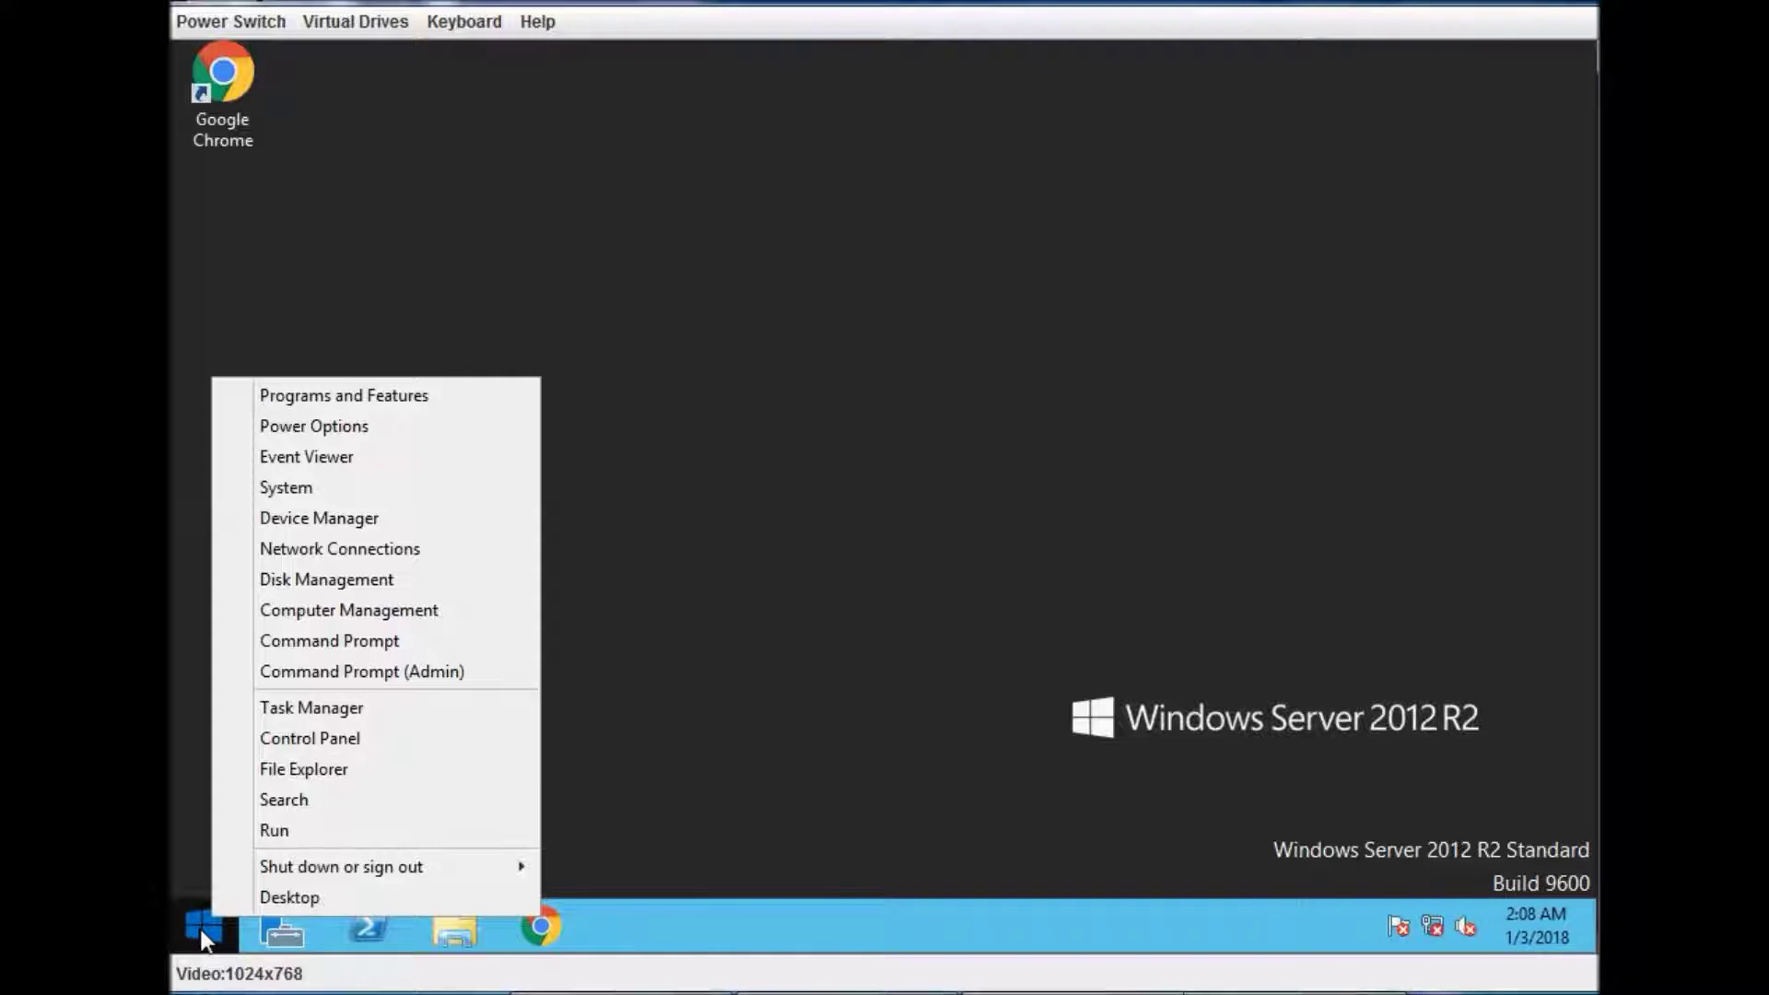
pyautogui.click(383, 522)
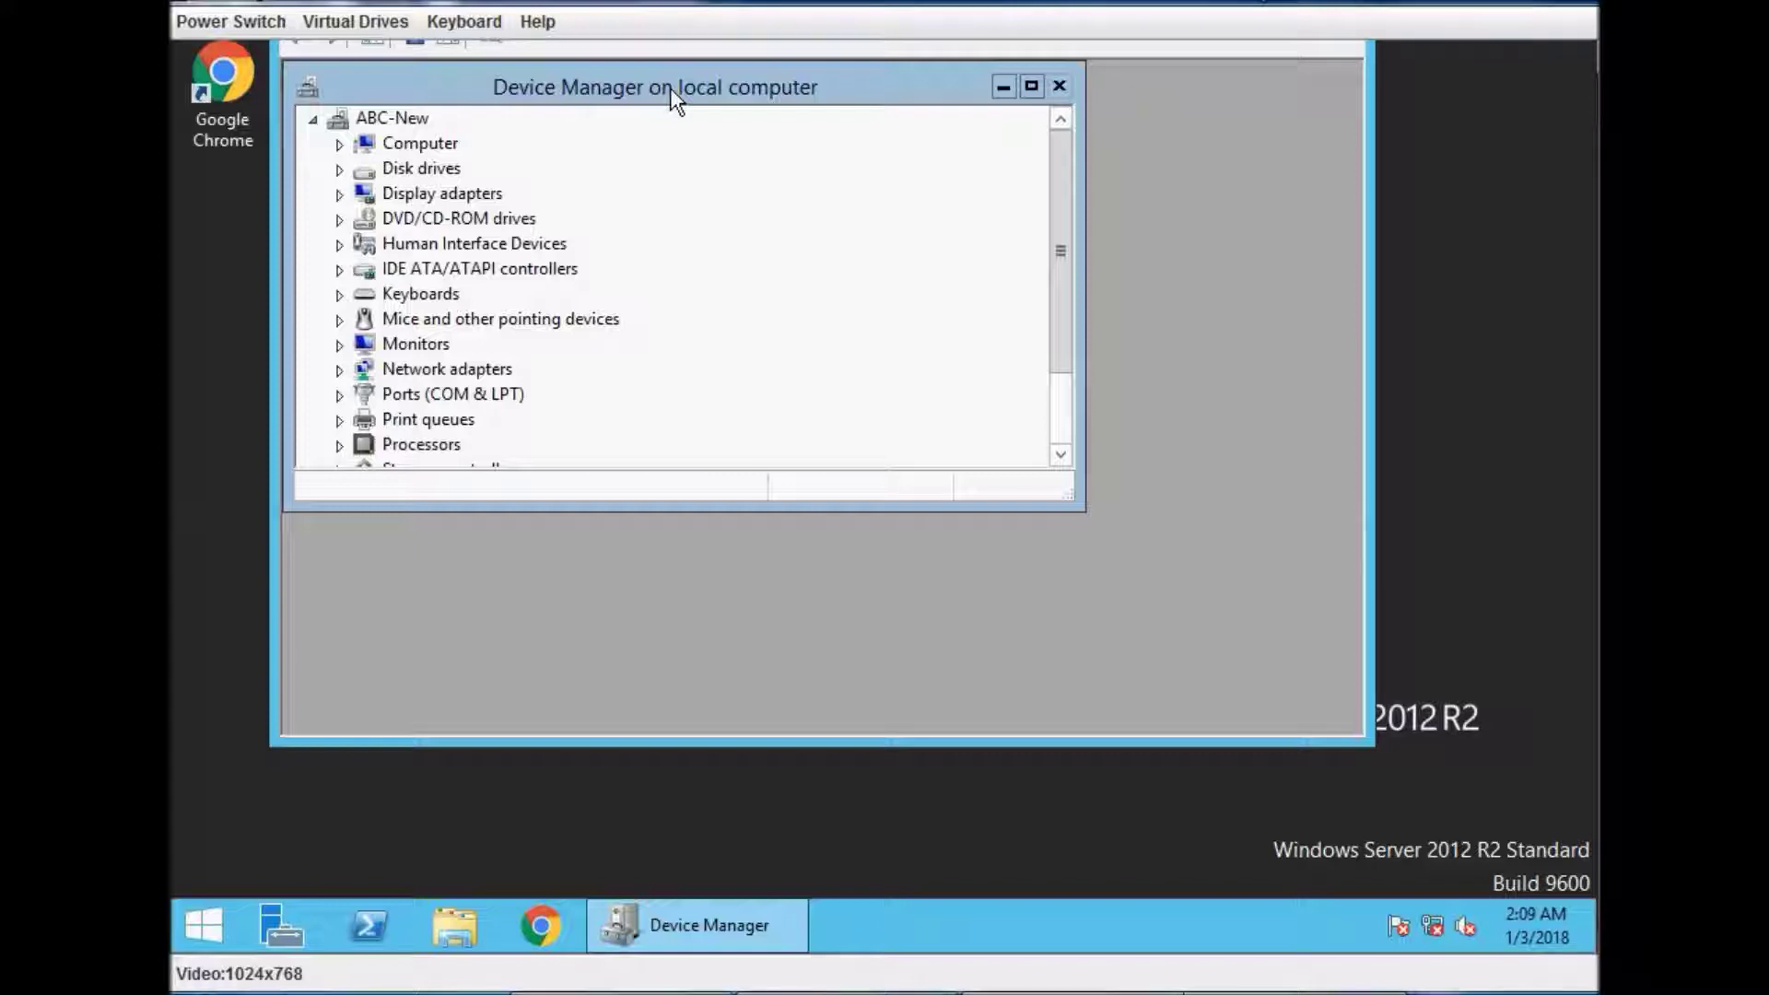
pyautogui.hotkey('alt', 'F4')
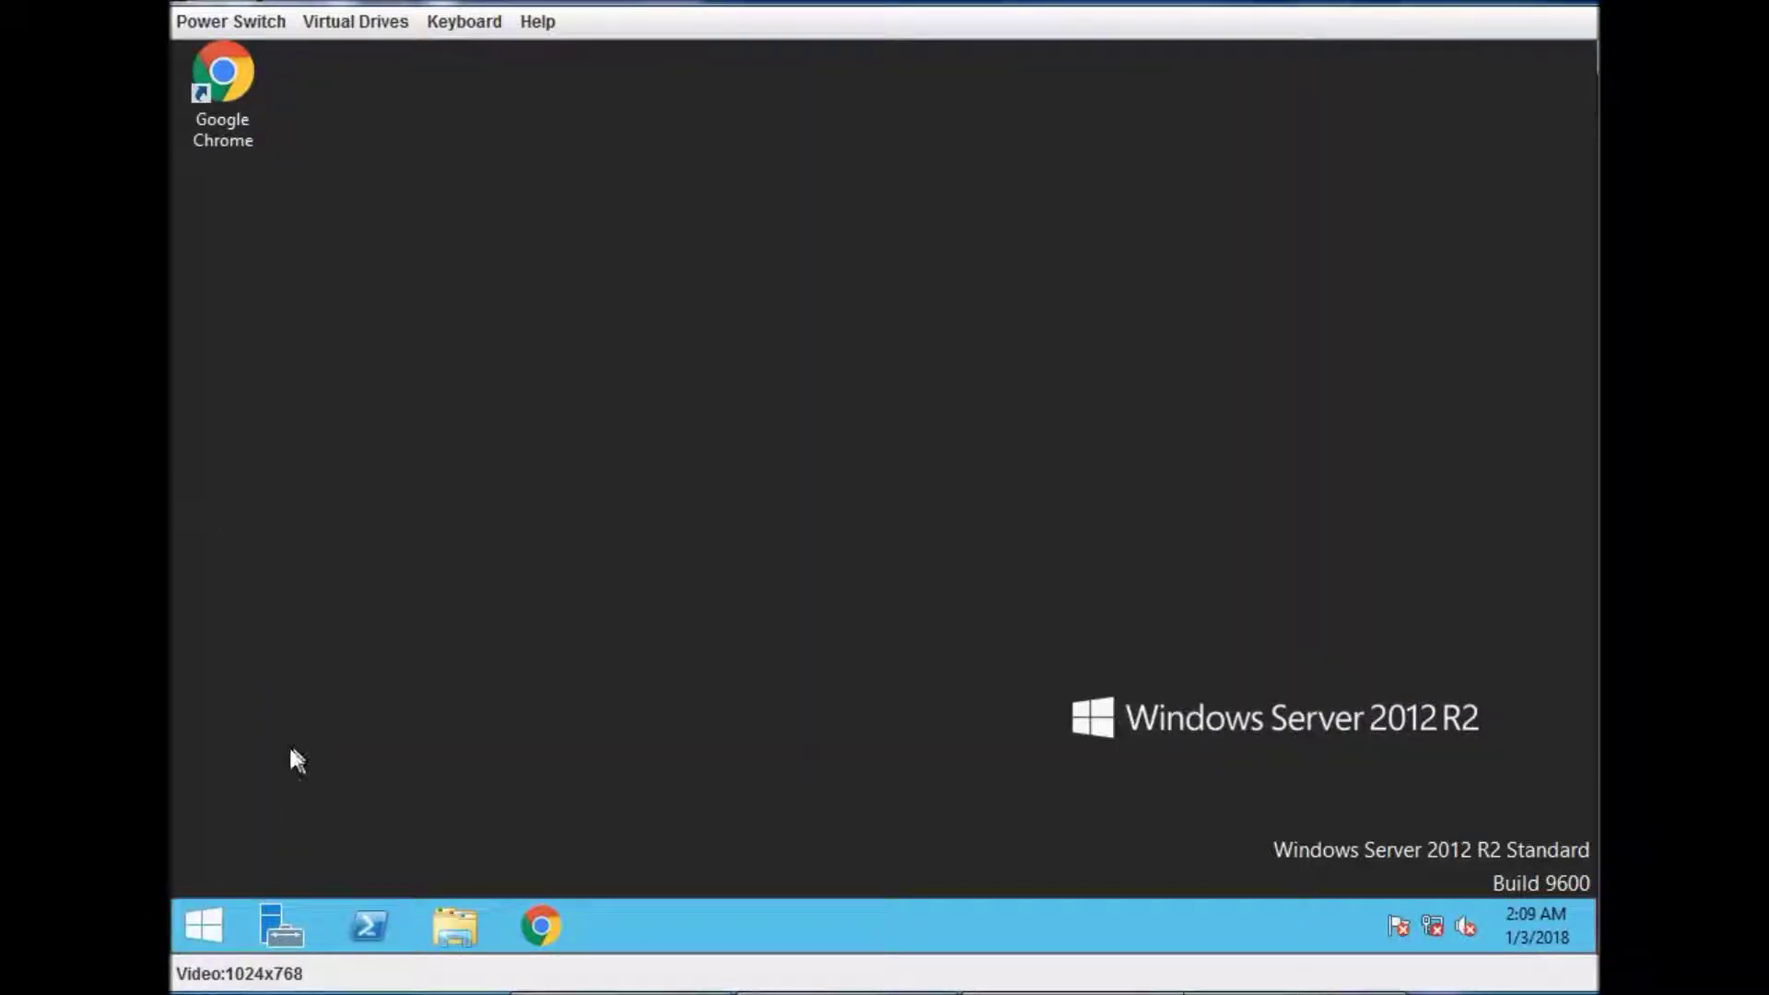
pyautogui.rightClick(478, 586)
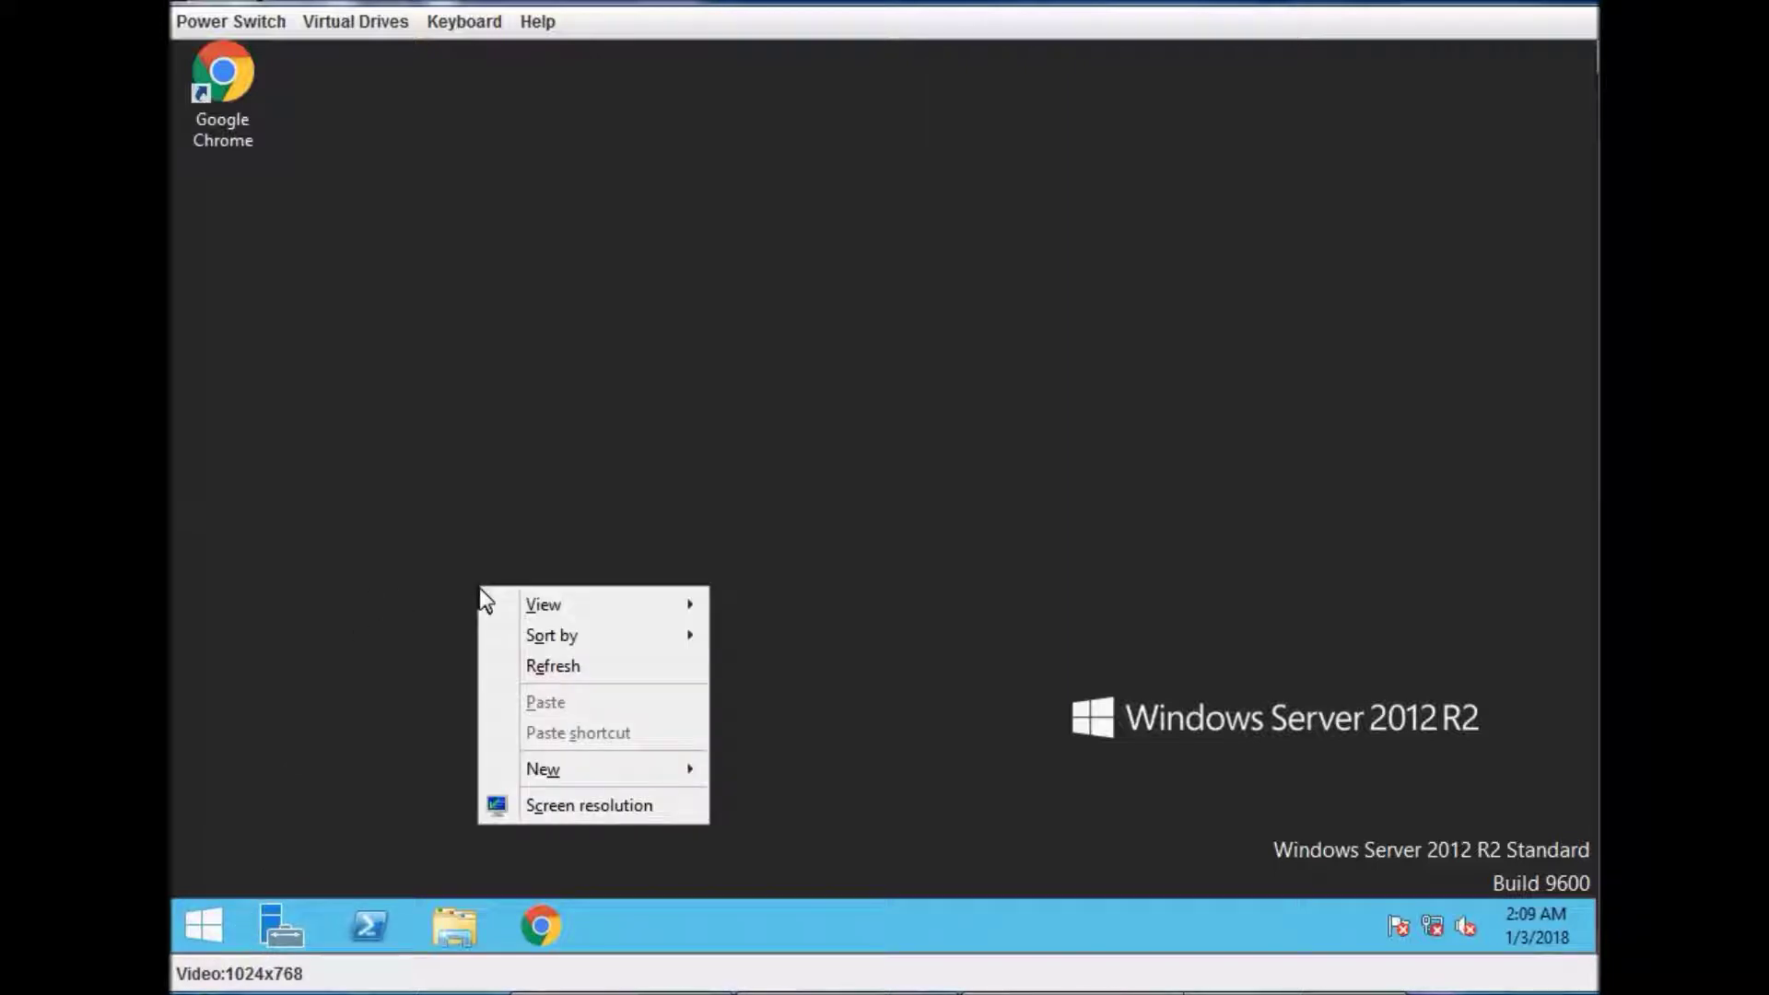
pyautogui.click(565, 665)
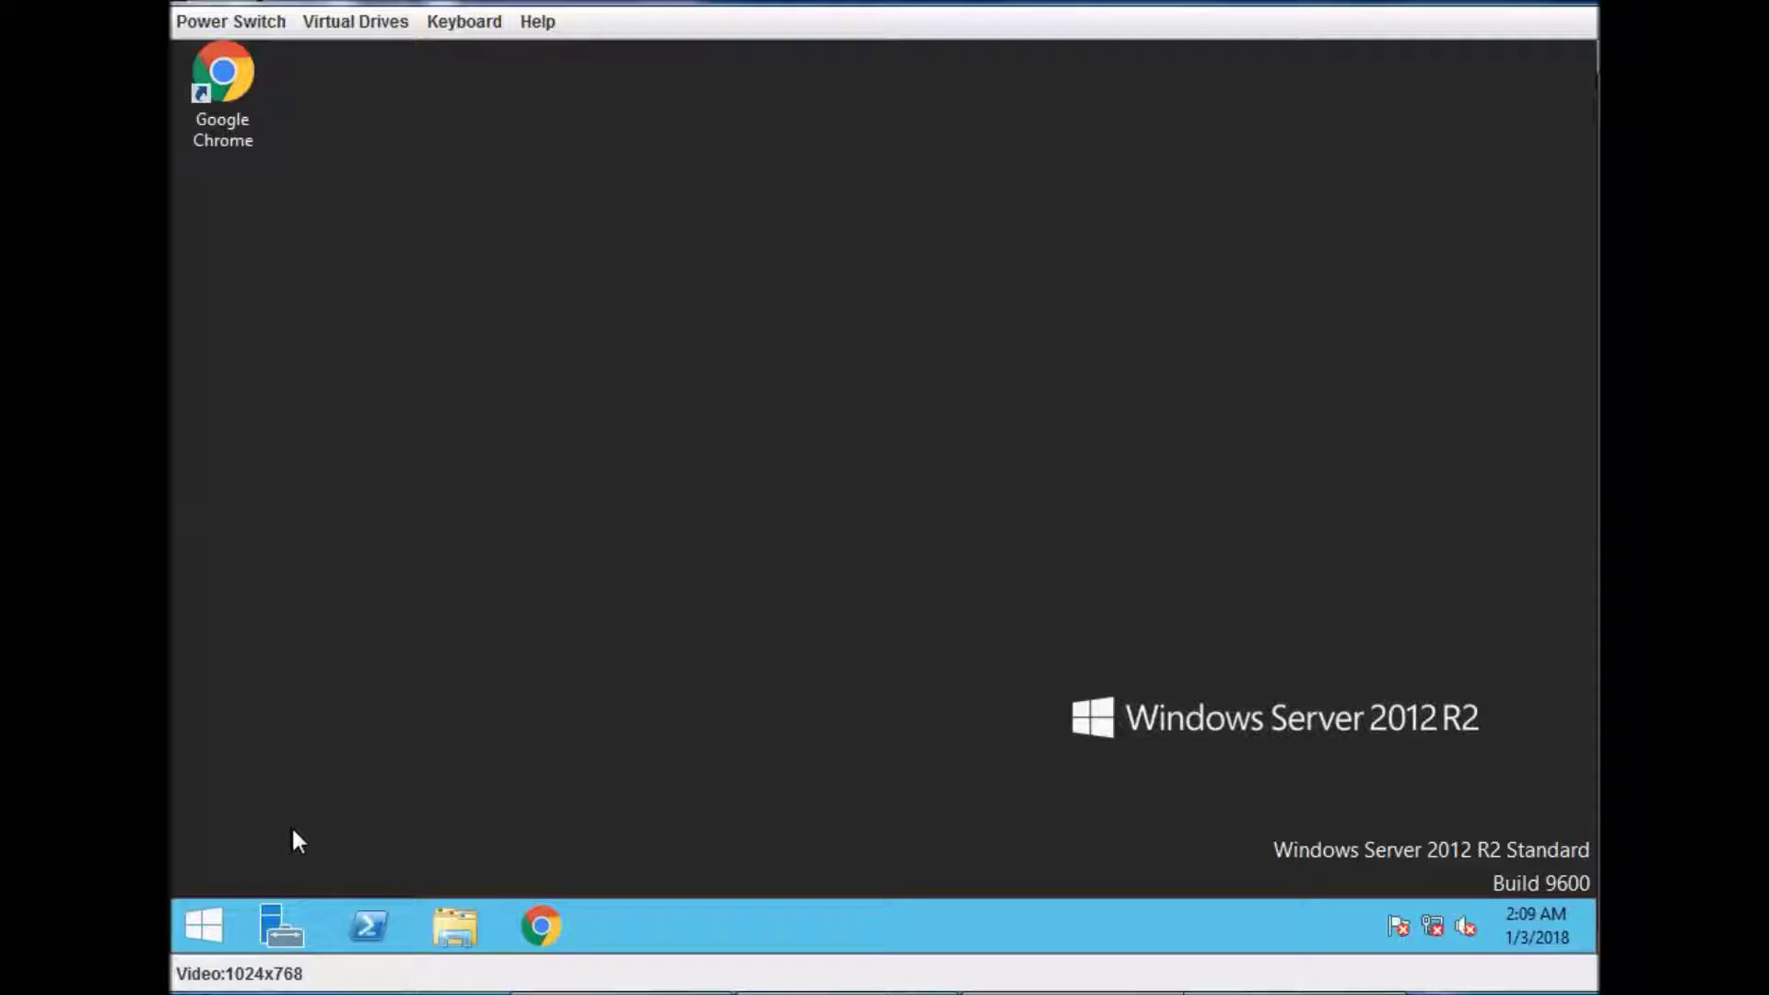
pyautogui.rightClick(205, 928)
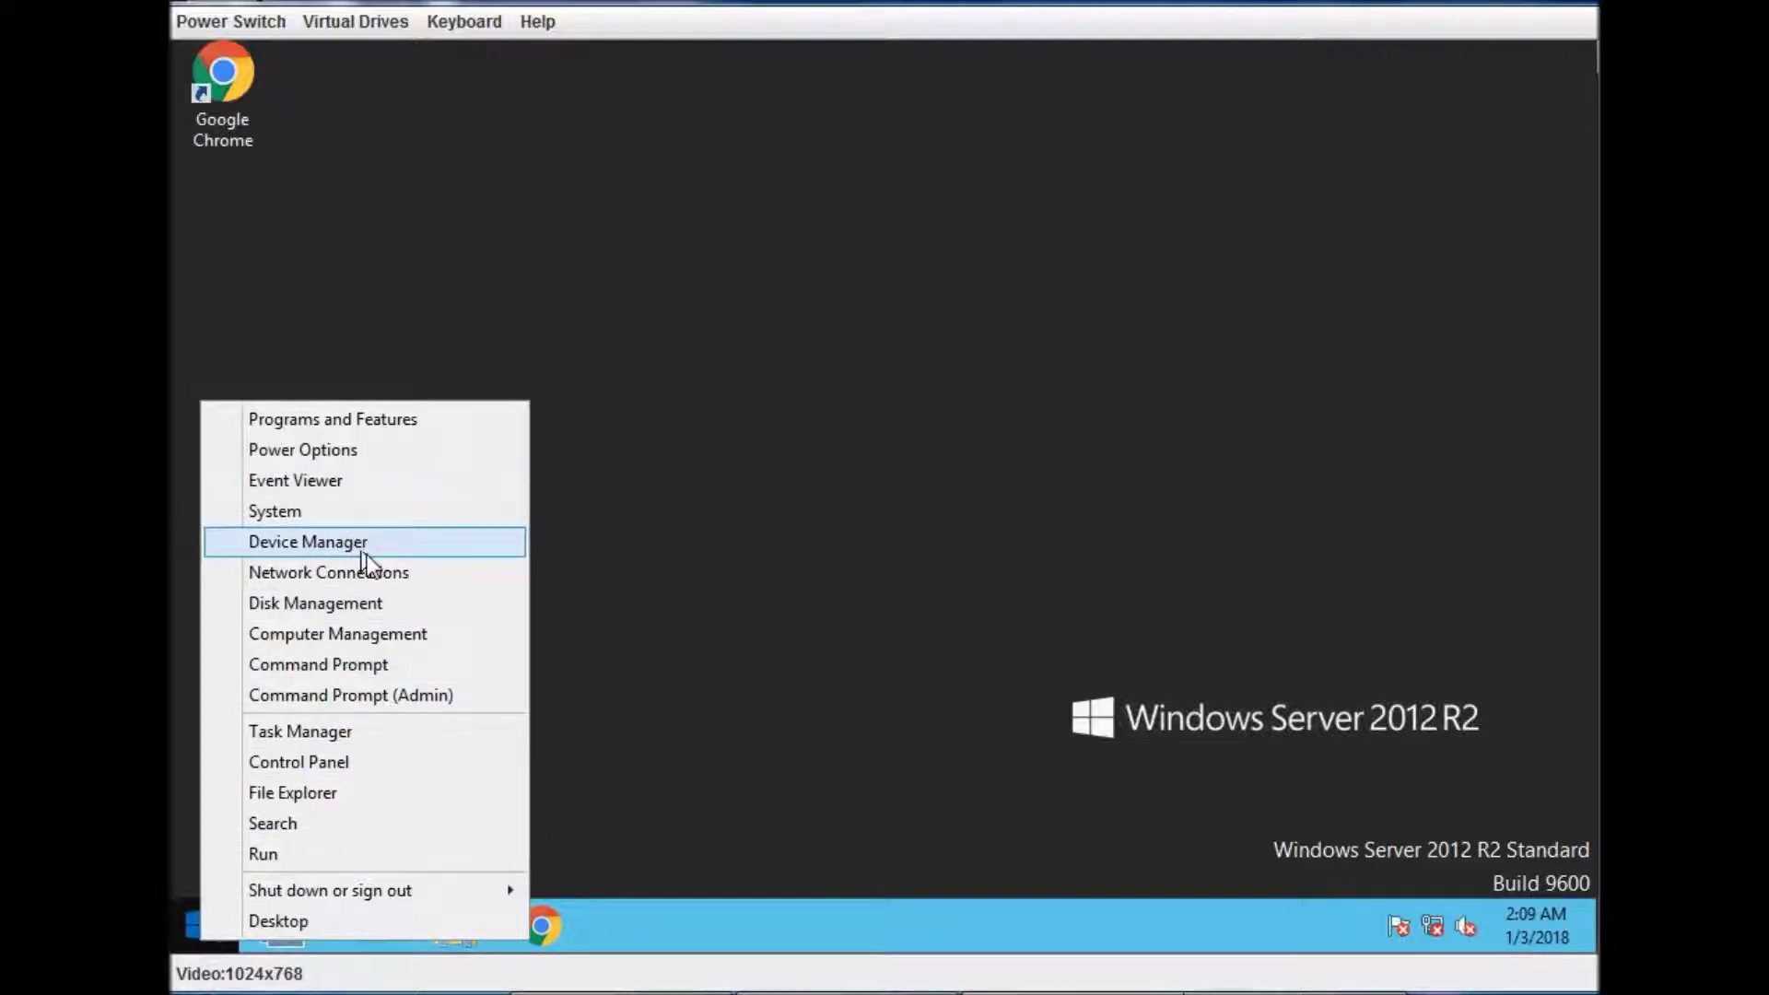
pyautogui.click(370, 604)
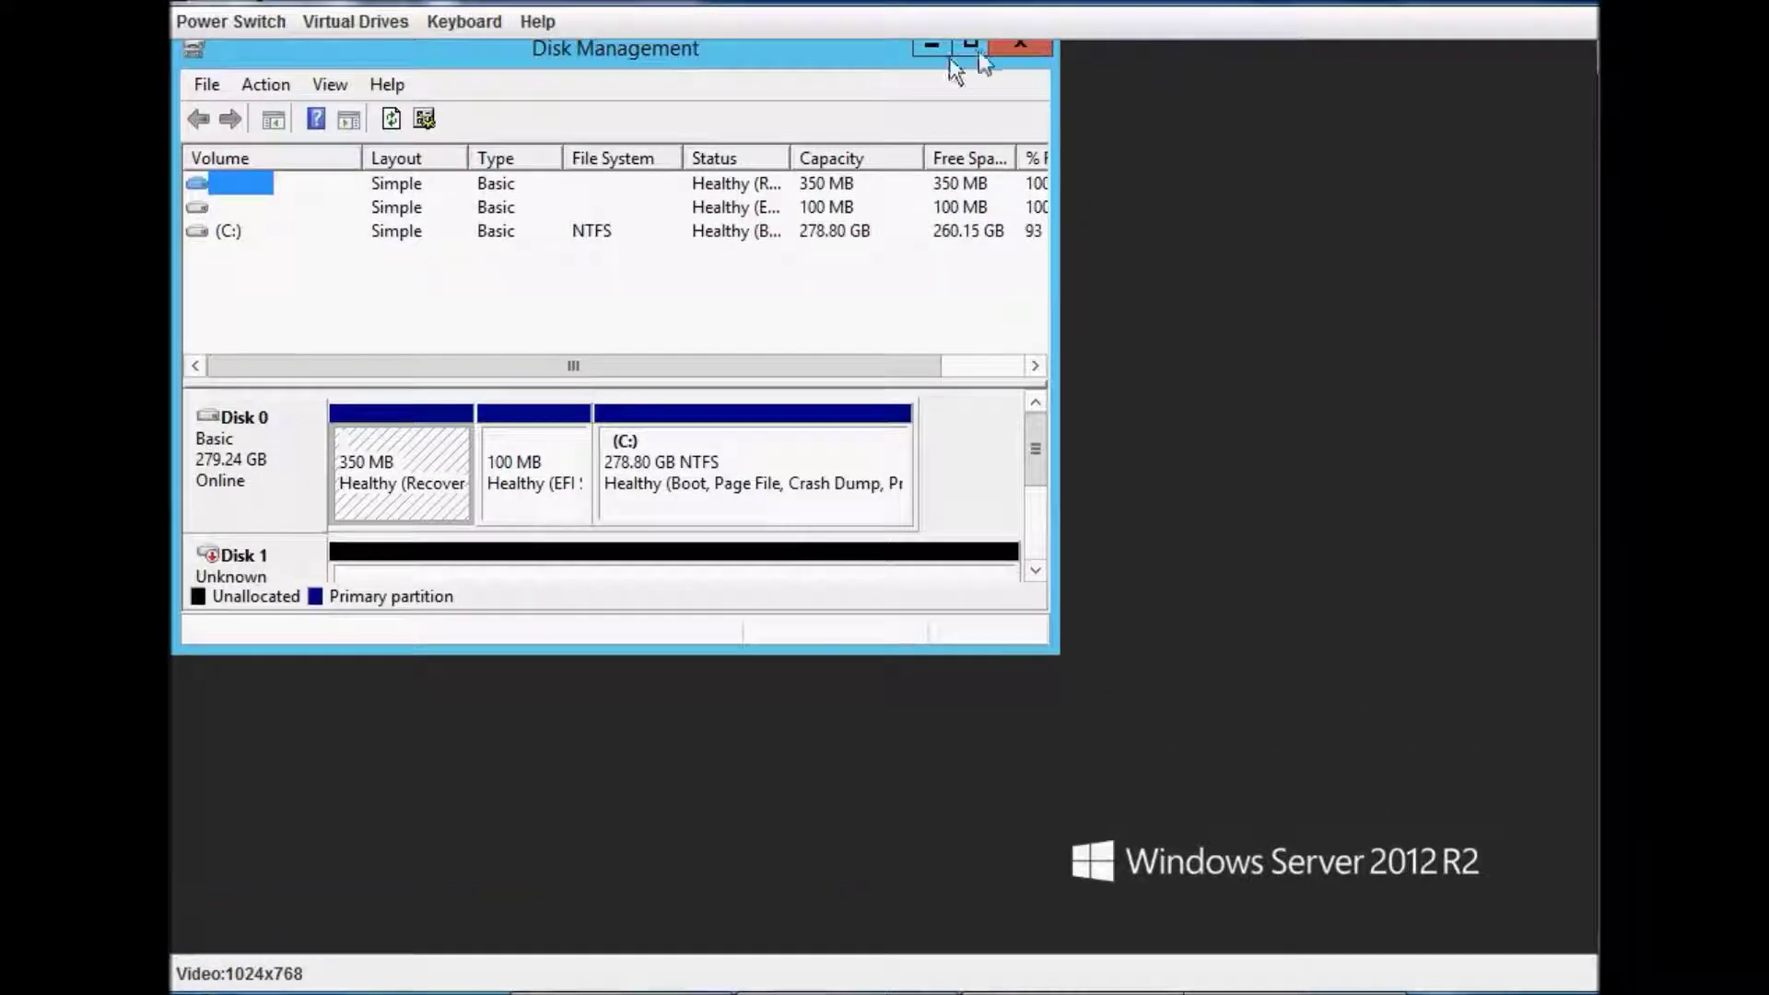
# Maximize Disk Management and inspect Disk 1's 2794.45 GB unallocated space, then deselect it.
pyautogui.click(963, 48)
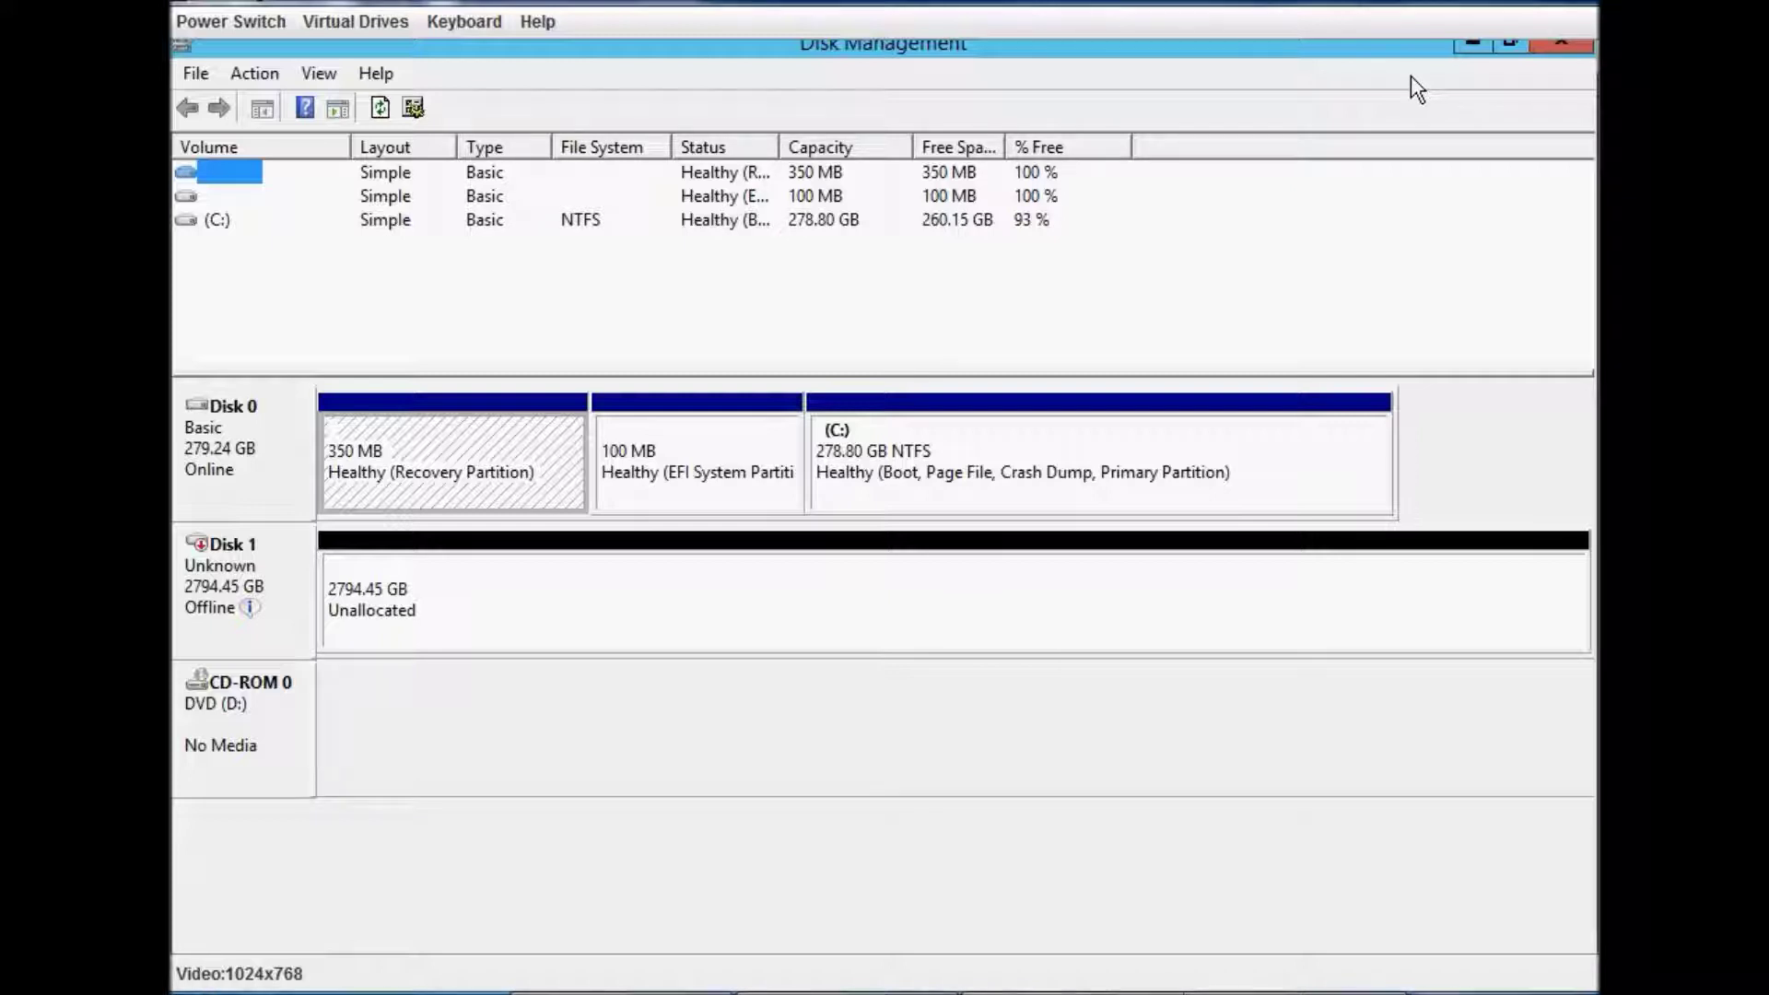
pyautogui.click(414, 626)
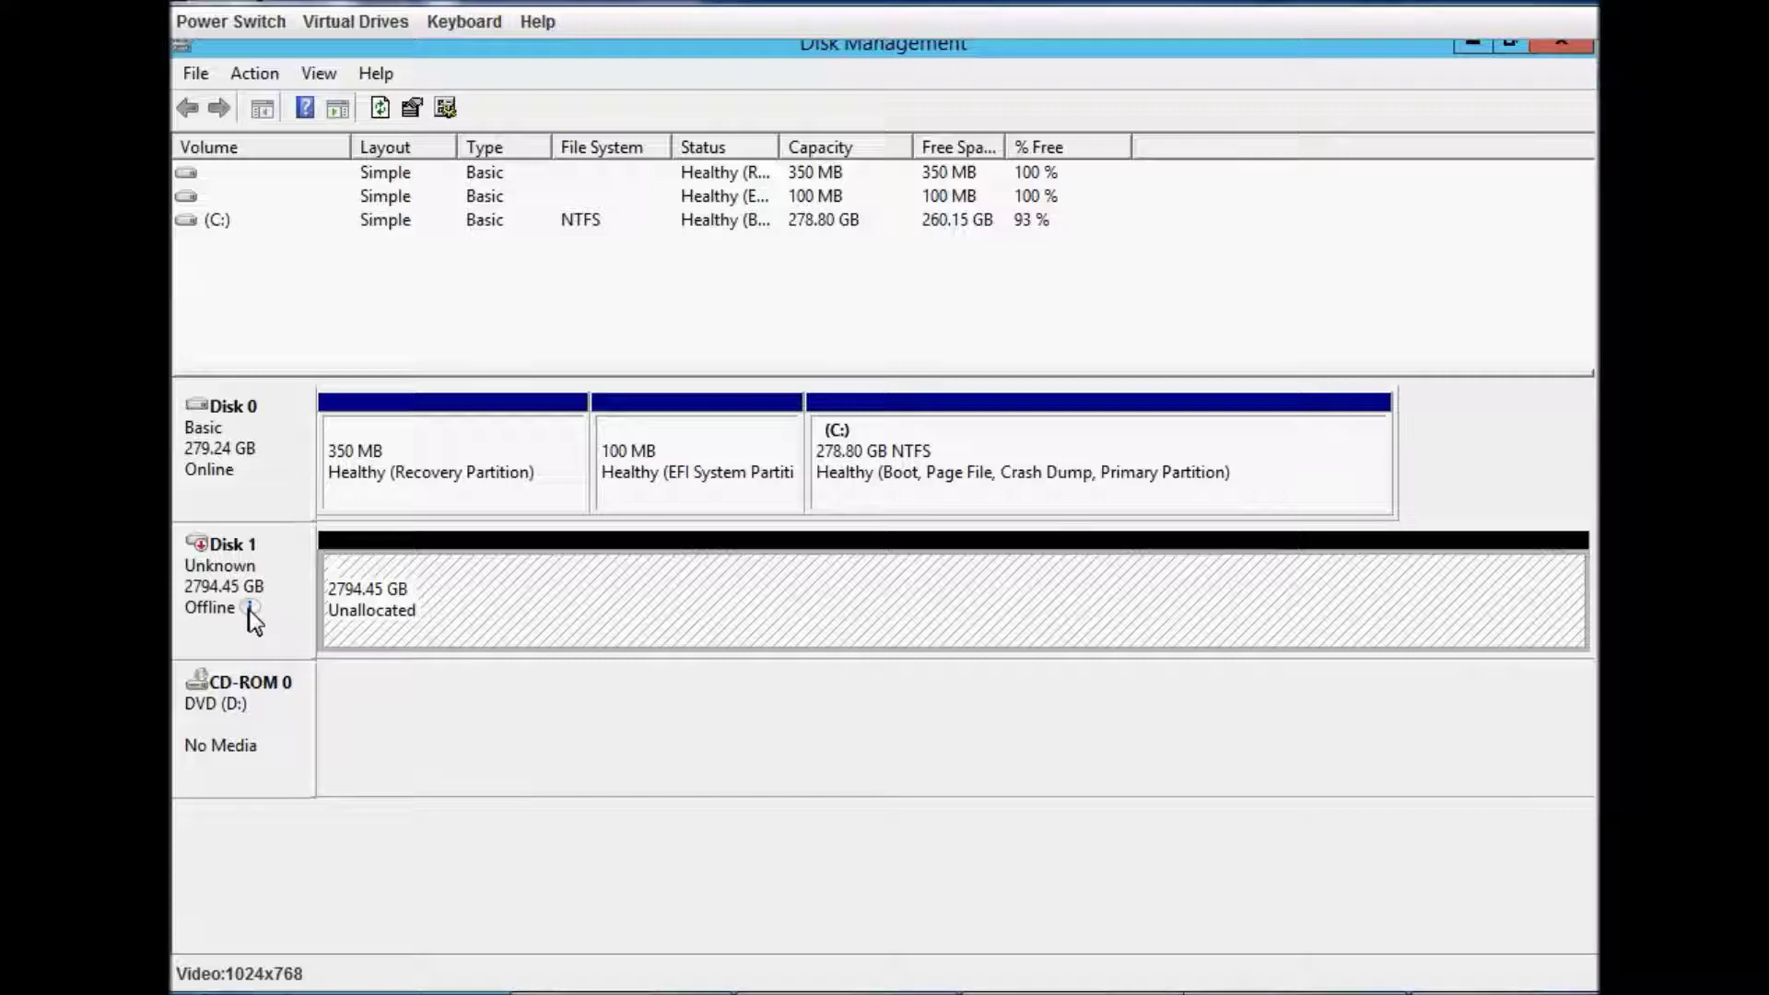
pyautogui.scroll(-3, 1495, 595)
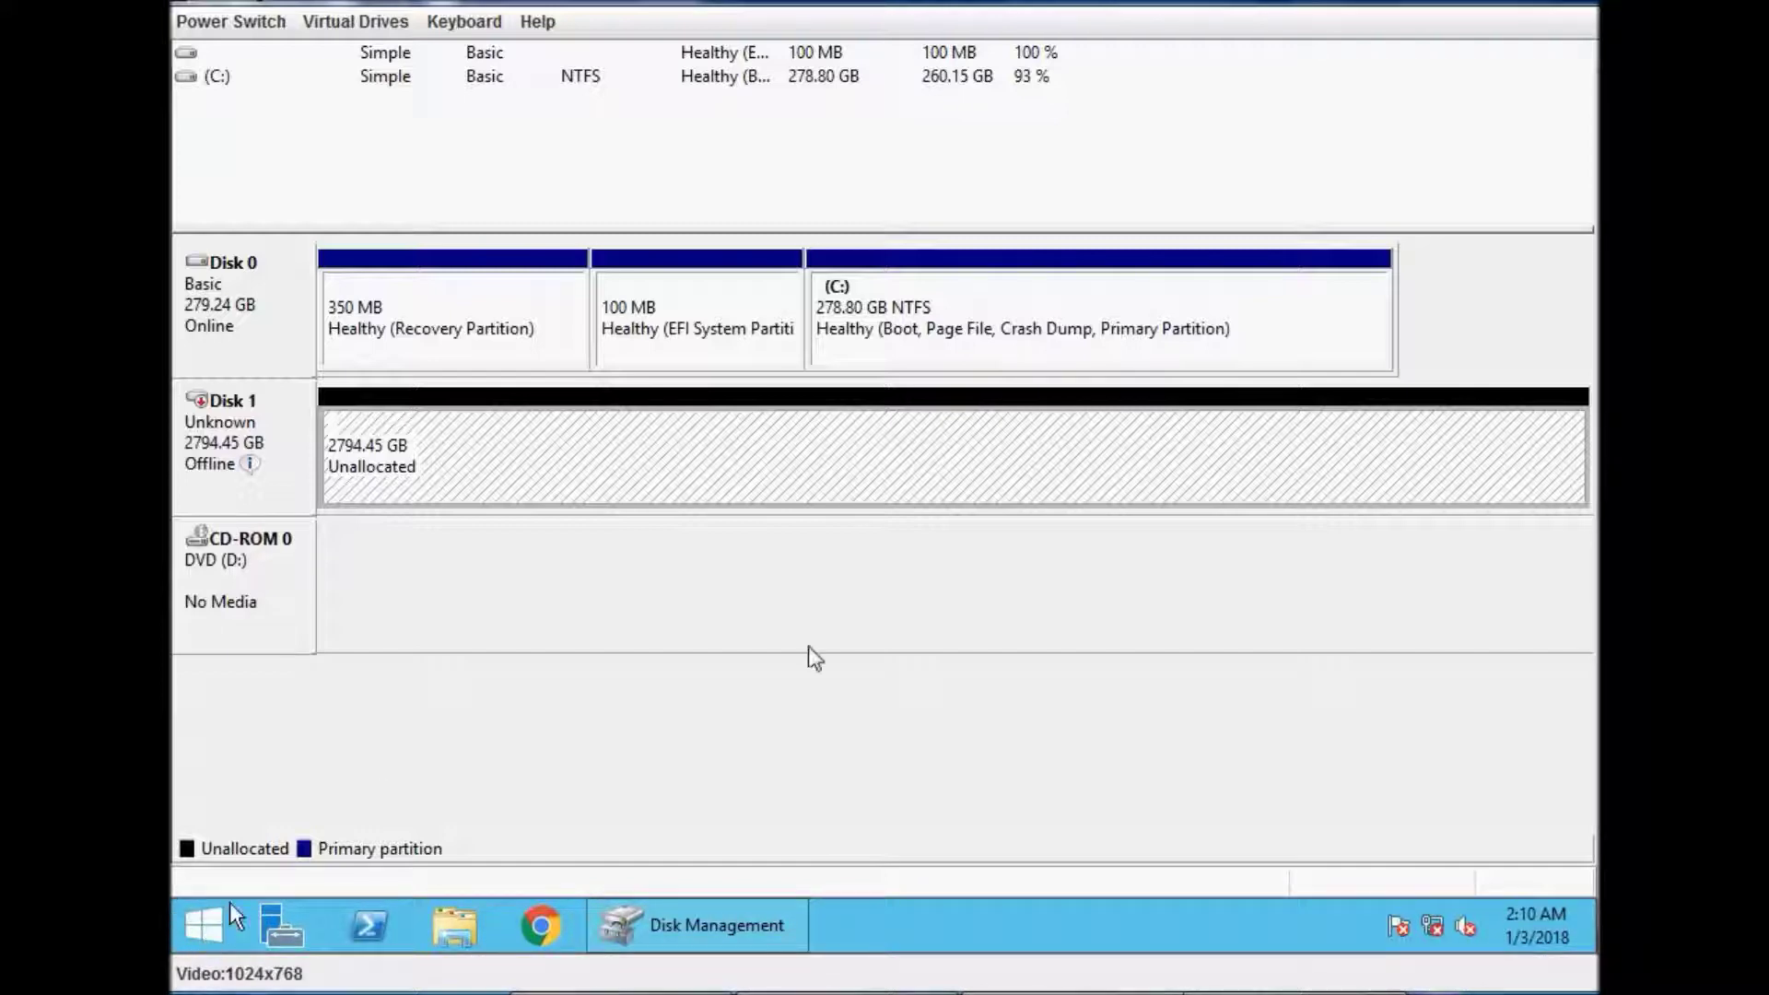
pyautogui.click(1272, 718)
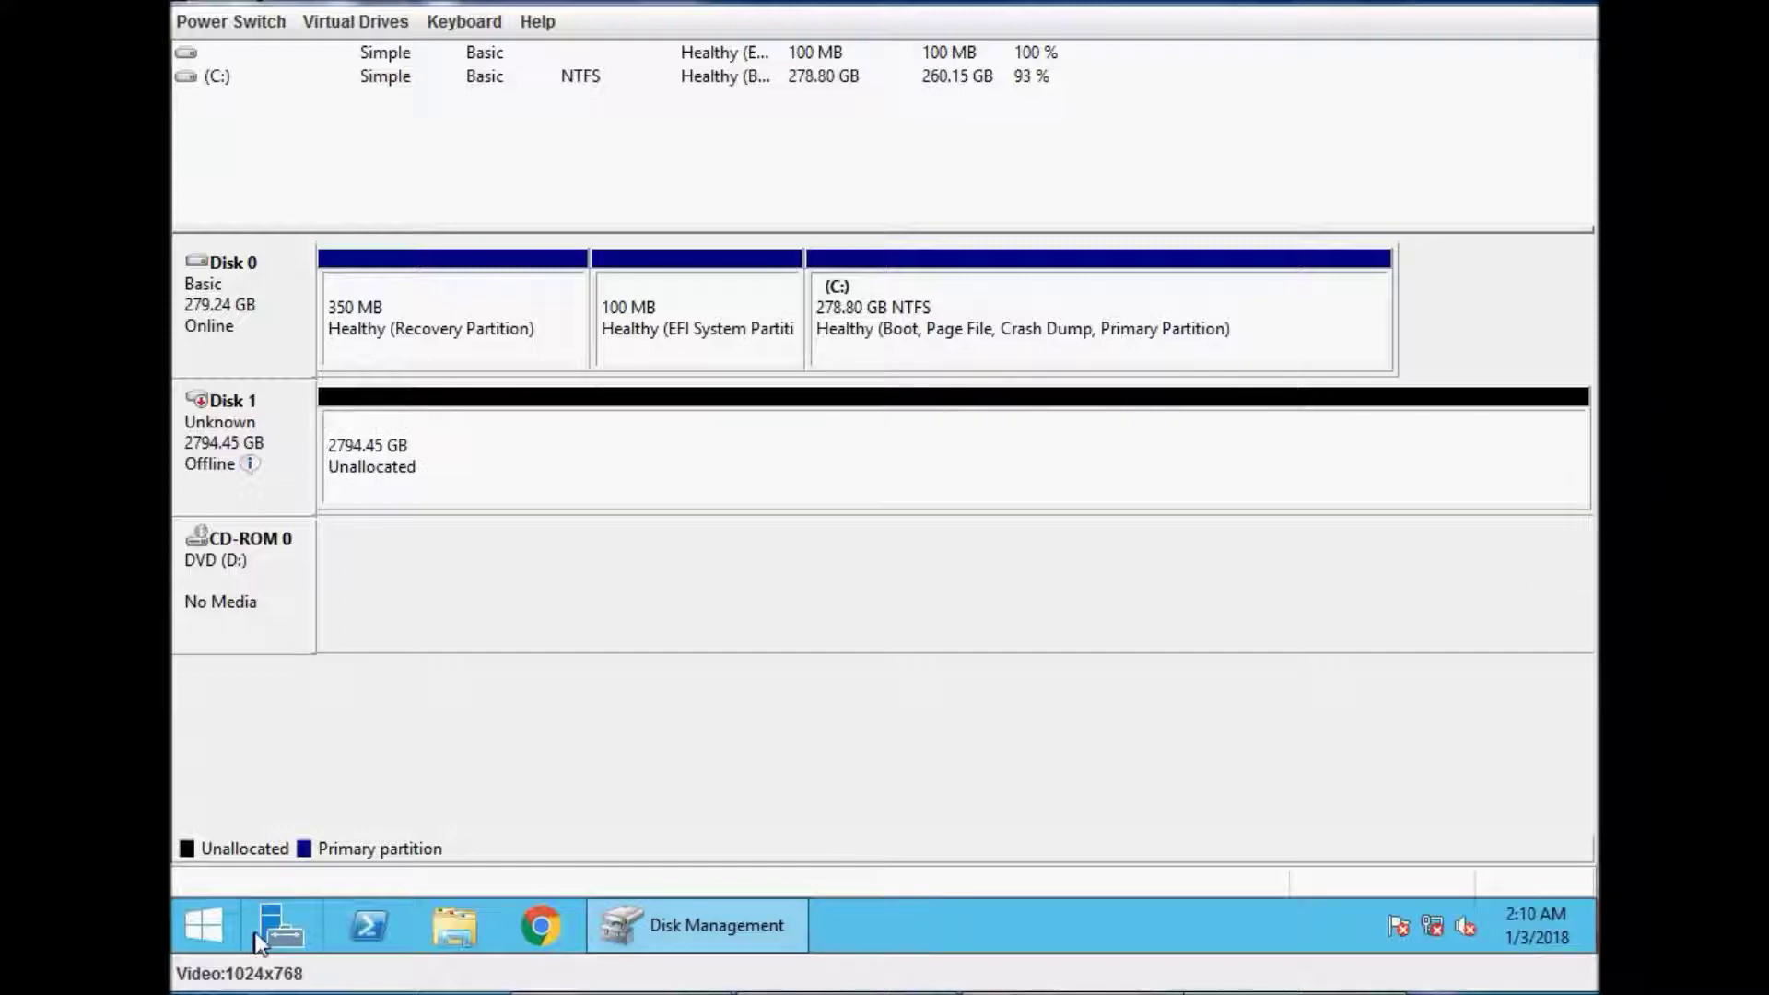
# Relaunch Smart Storage Administrator, confirm Logical Drive 2 parity initialization at 10.00%, and exit.
pyautogui.click(208, 926)
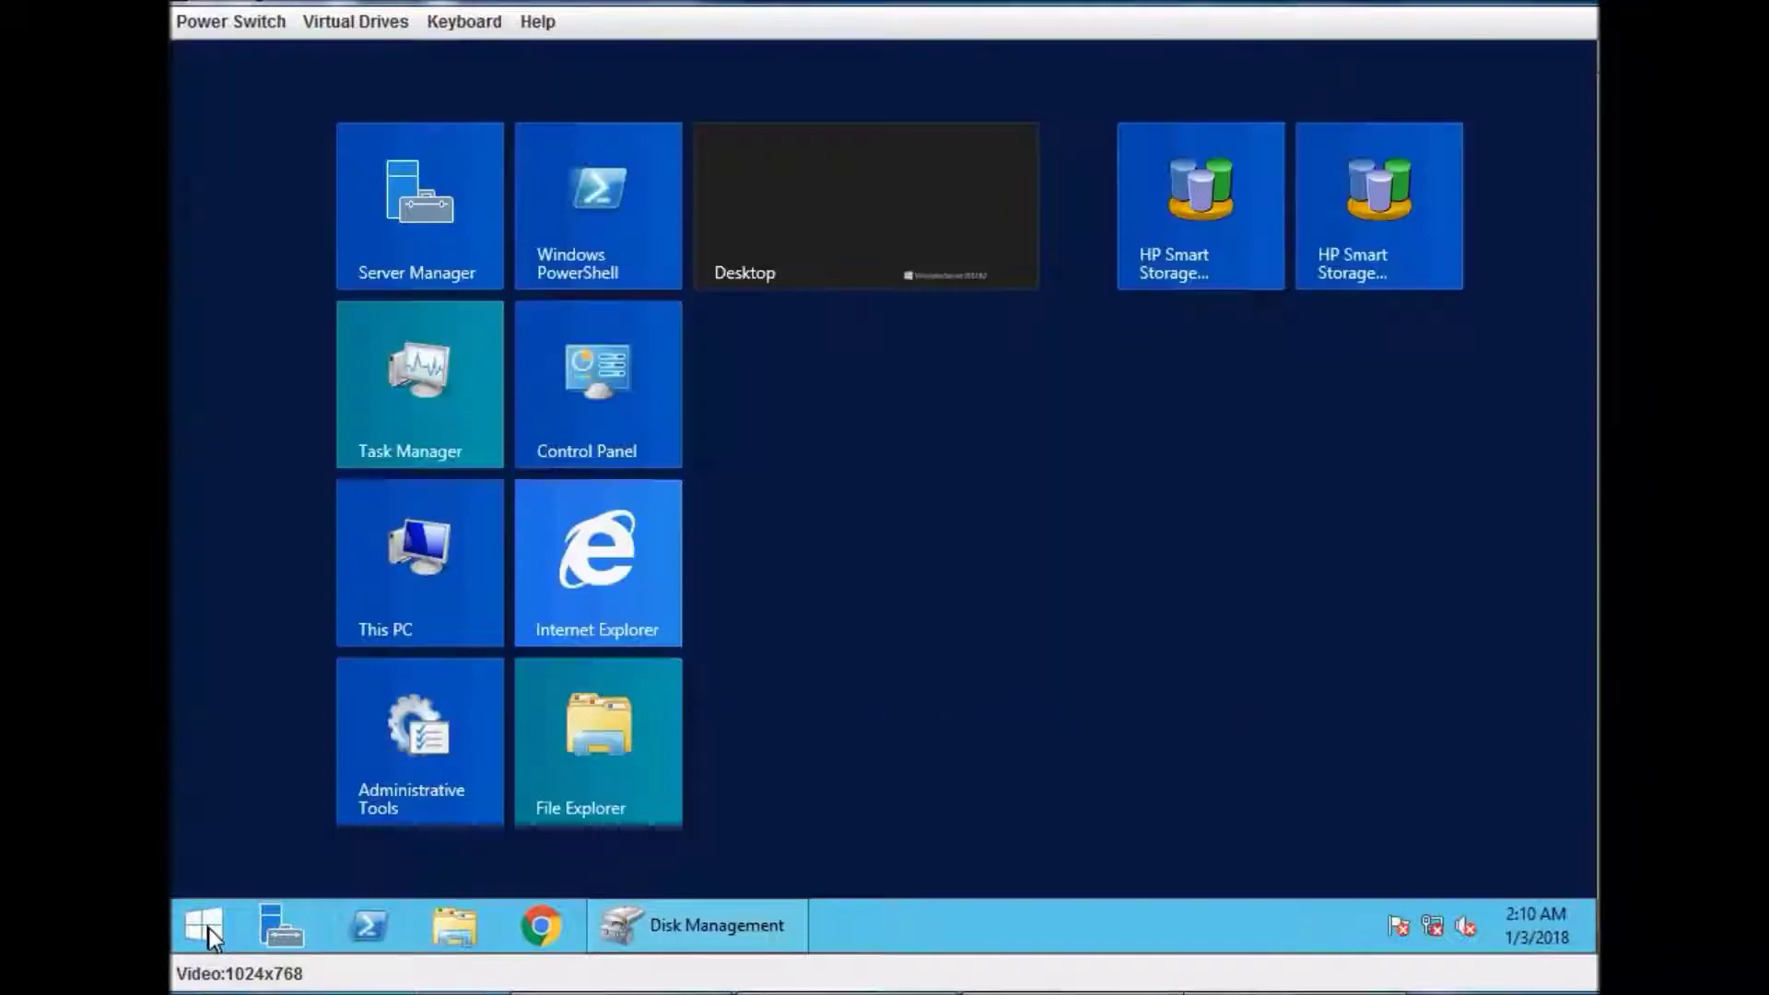
pyautogui.click(1423, 208)
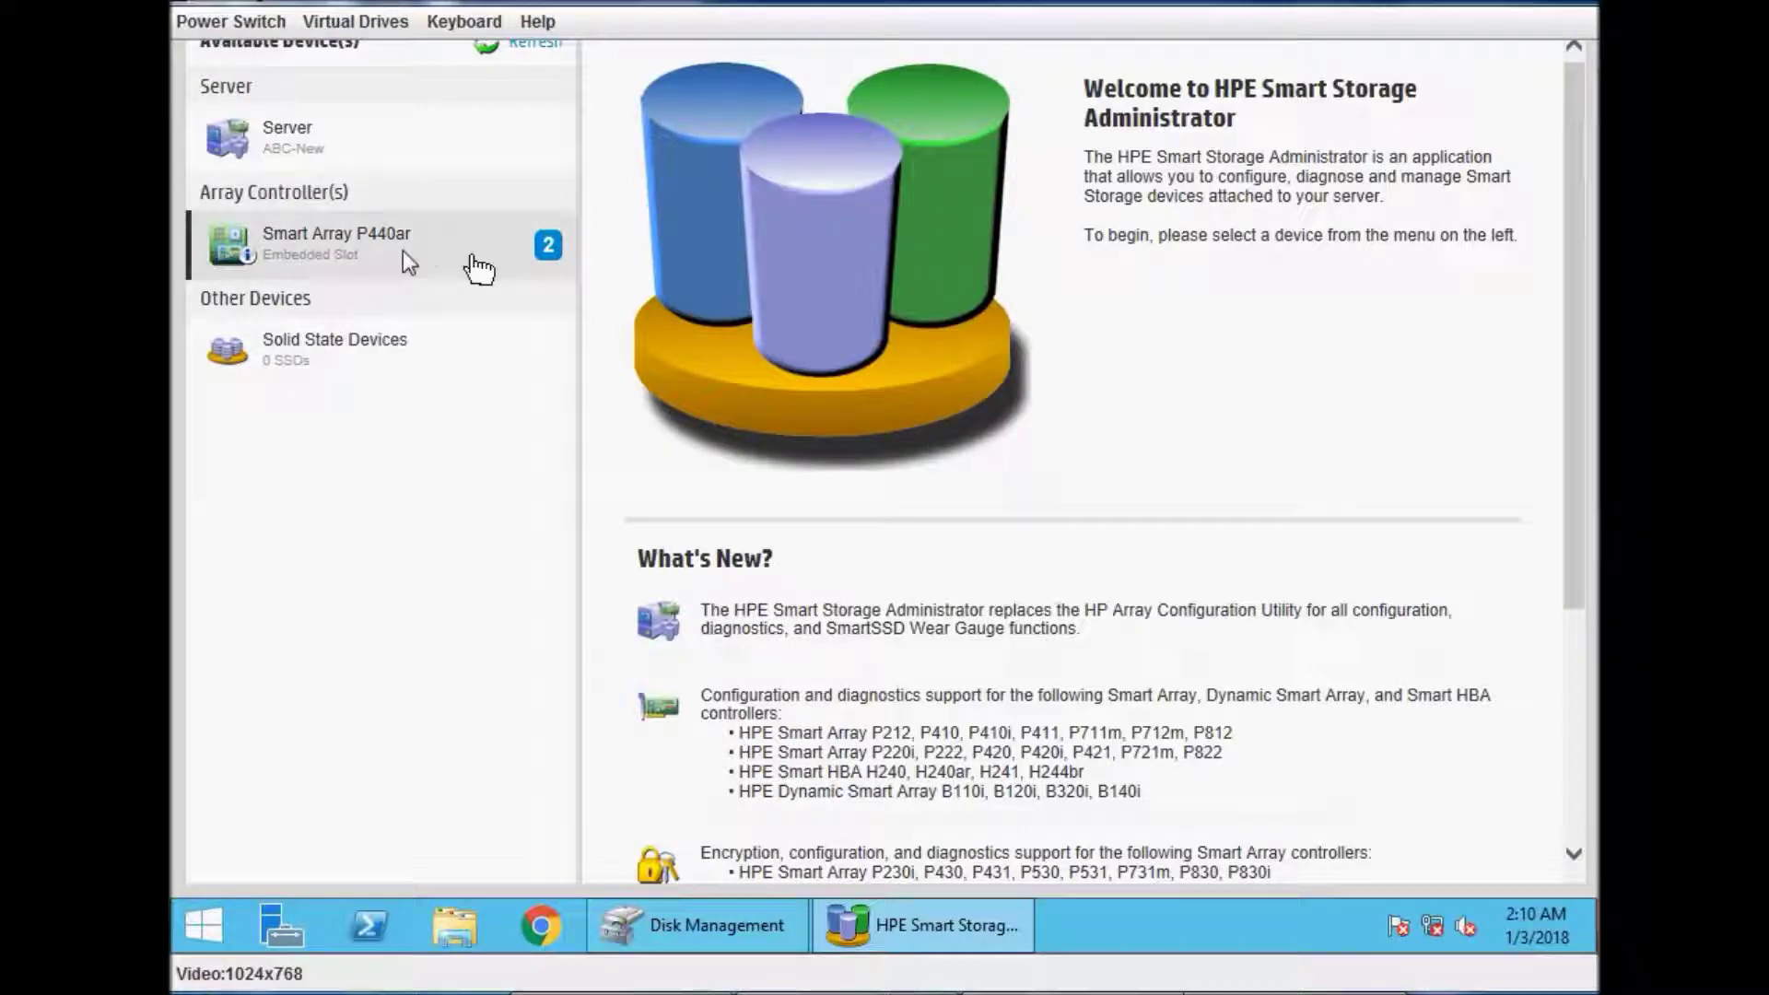
pyautogui.click(401, 250)
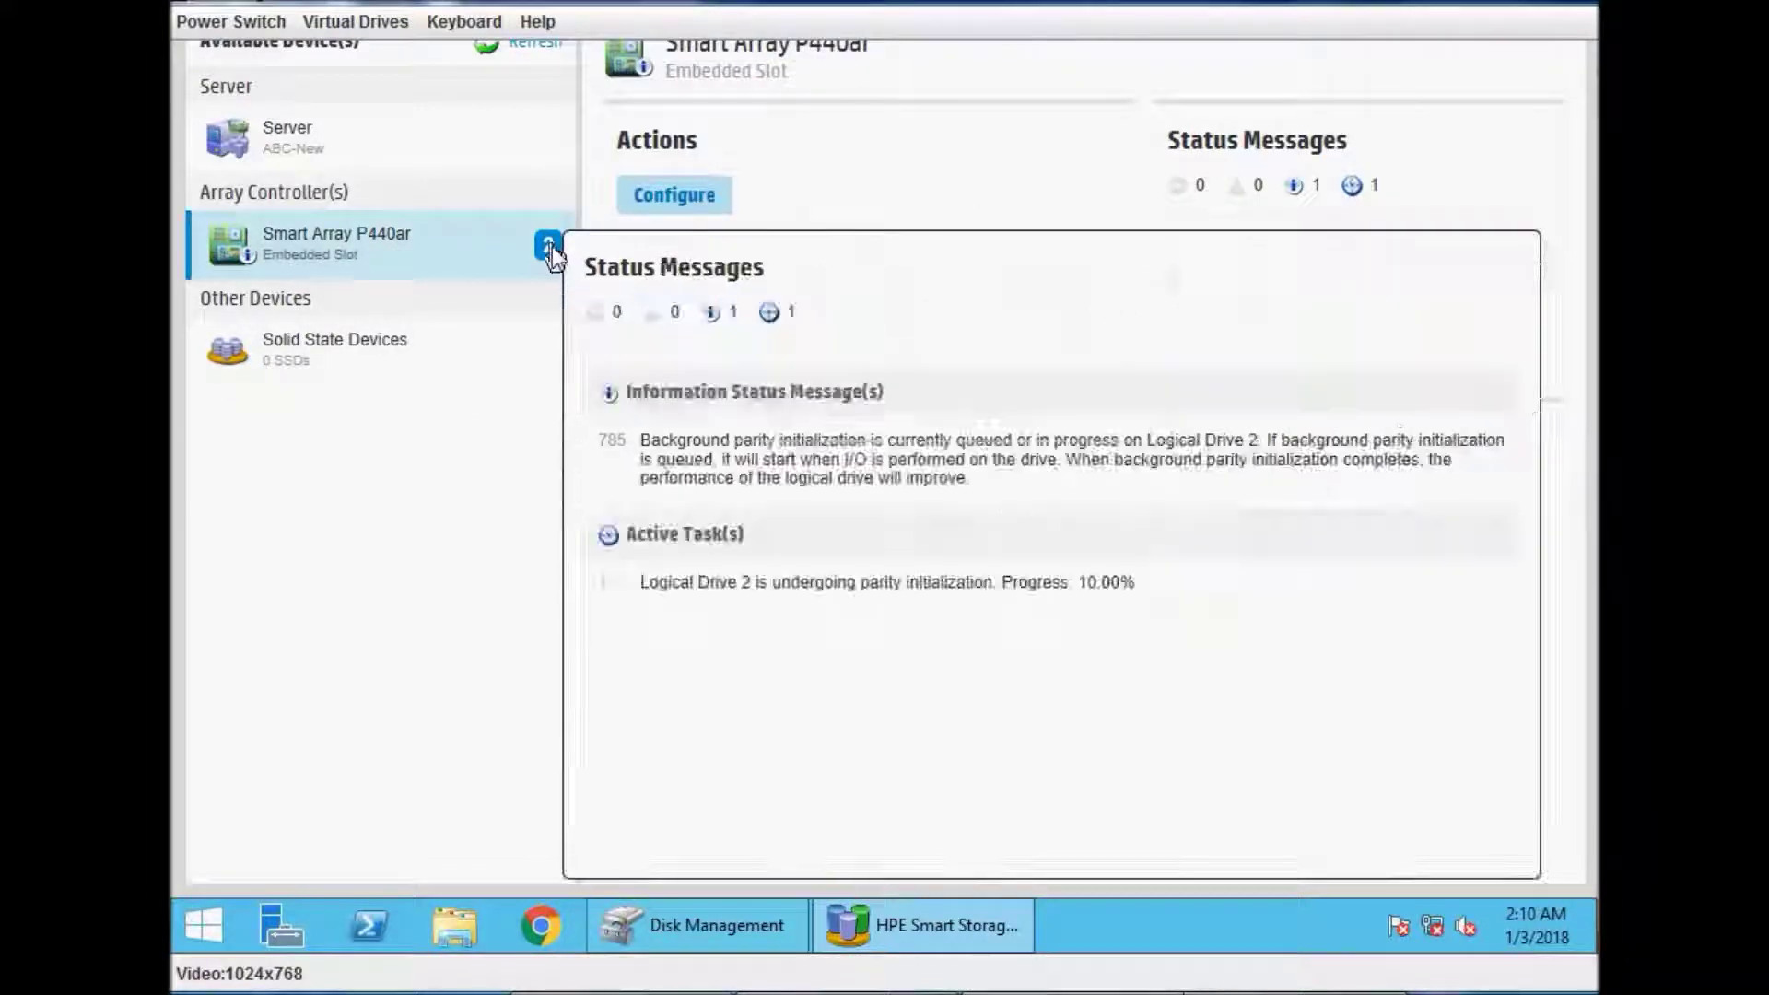
pyautogui.moveTo(549, 247)
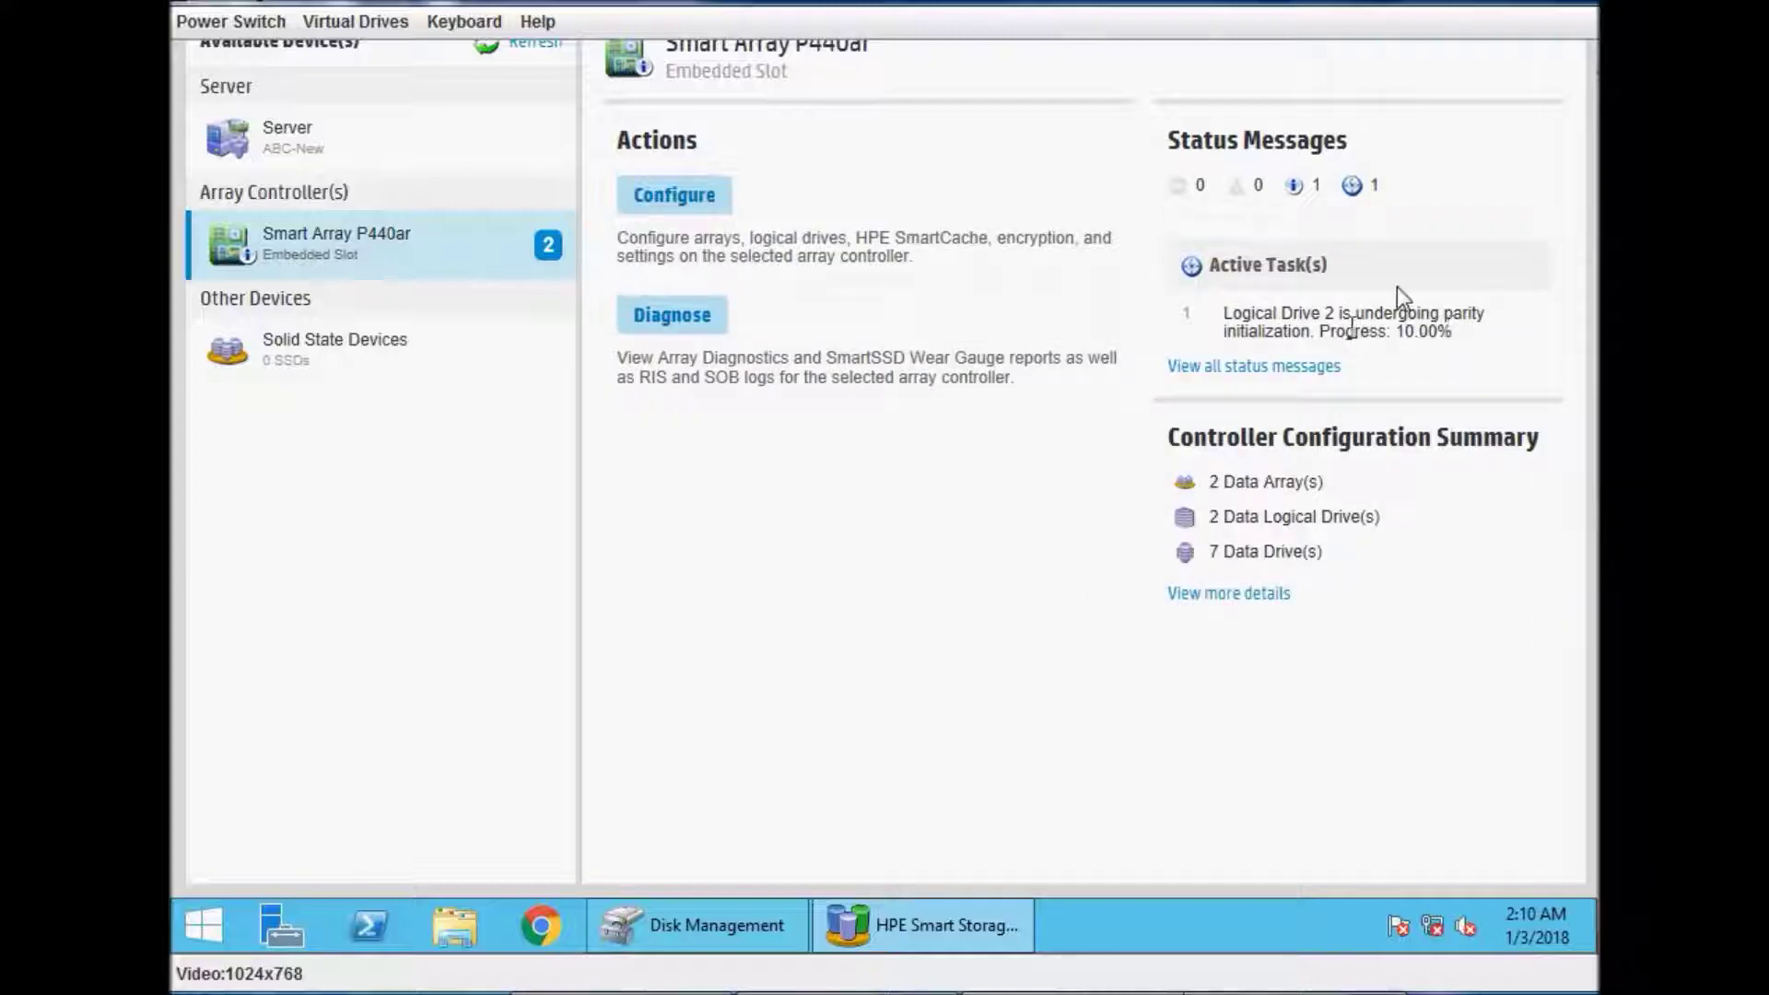
pyautogui.click(1566, 83)
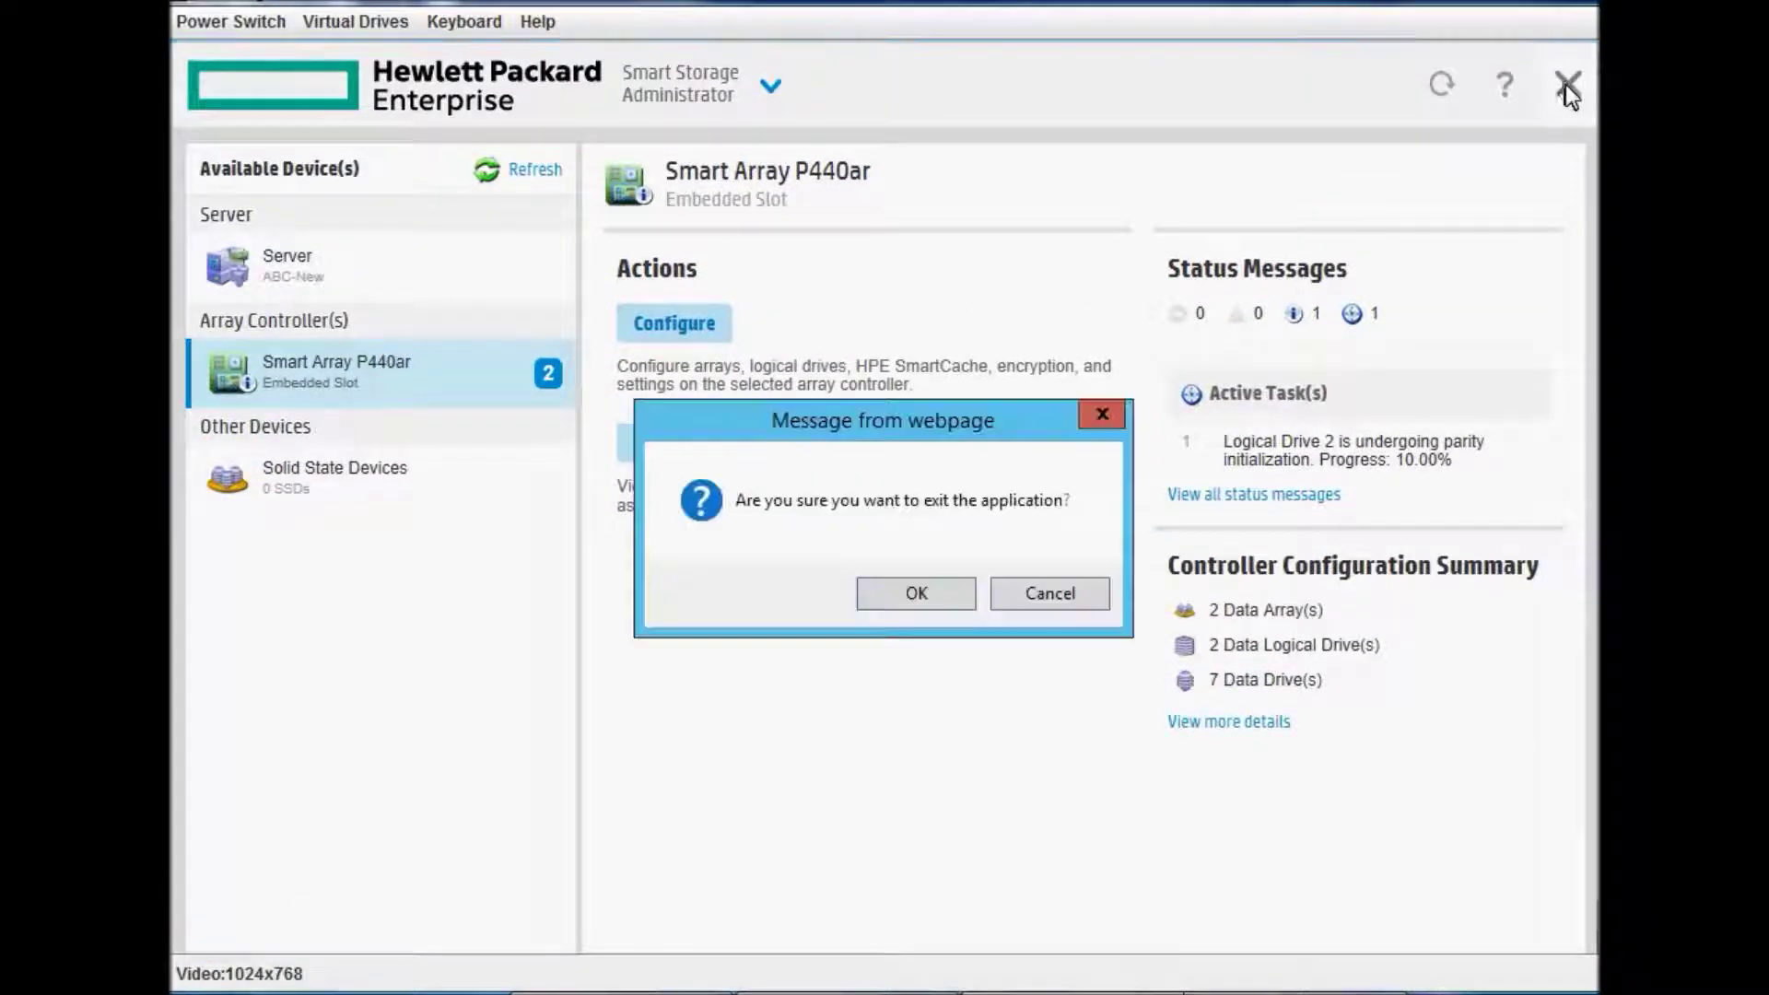
# Confirm the exit so Smart Storage Administrator closes, leaving Disk 1 offline and unallocated at 2794.45 GB.
pyautogui.click(920, 594)
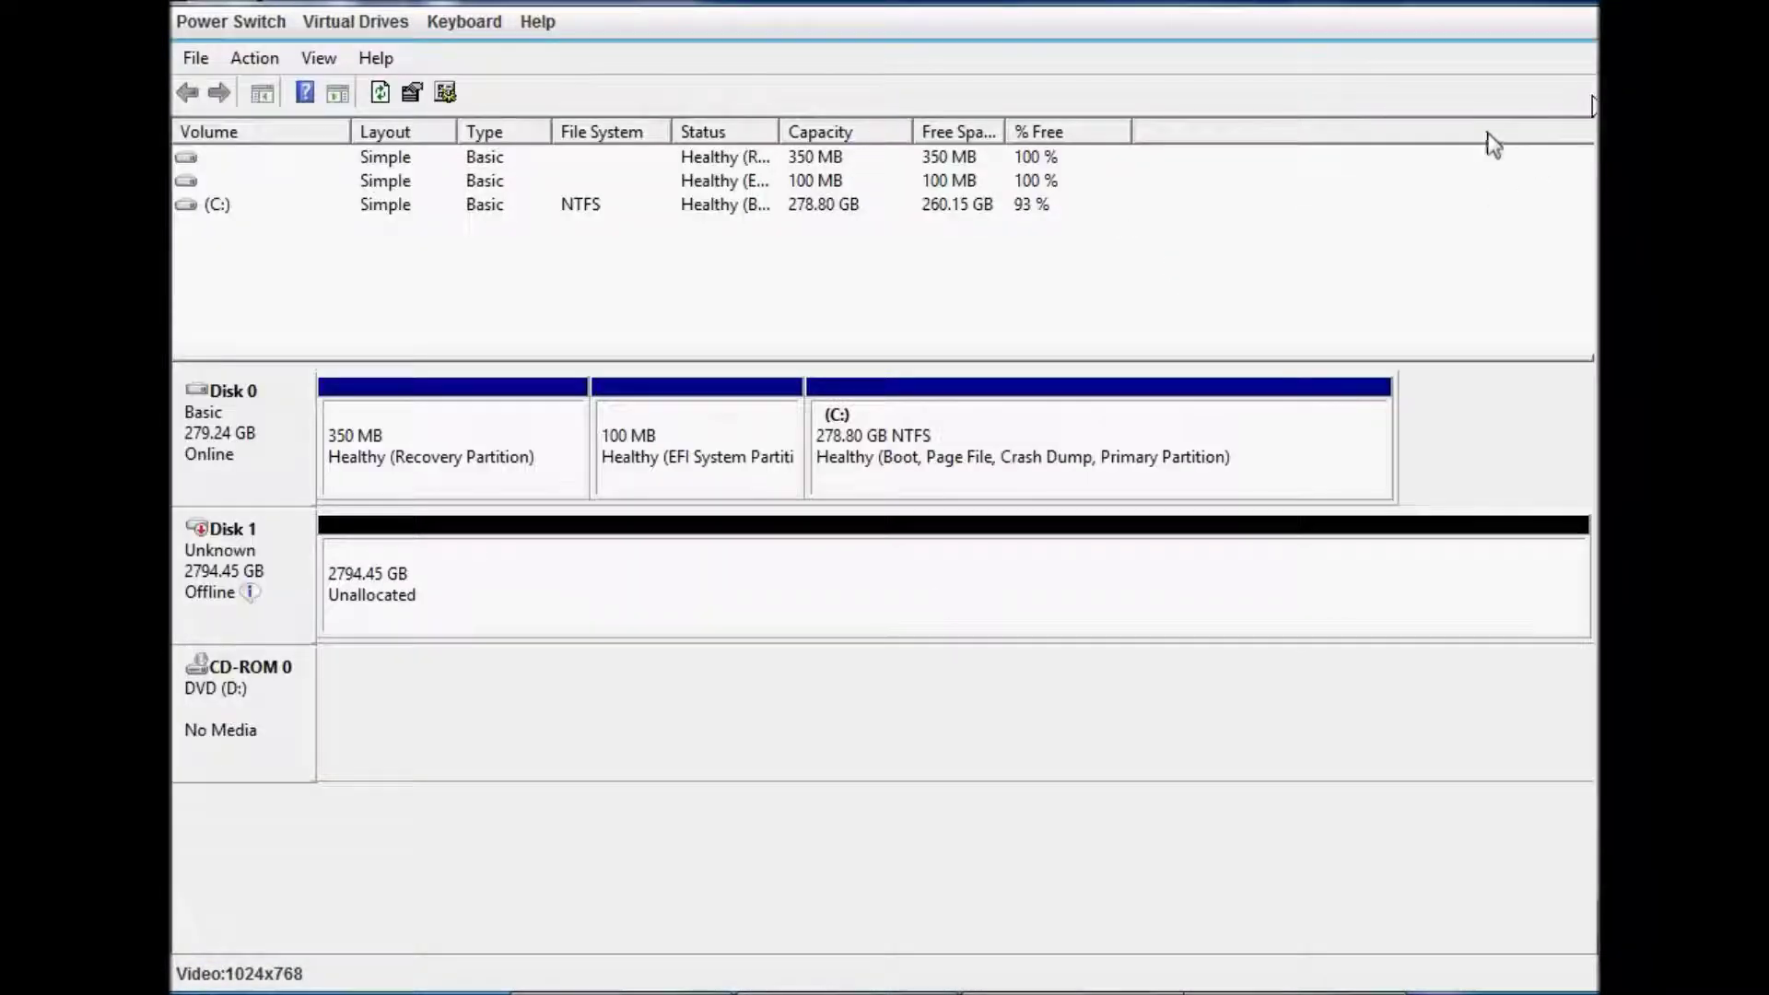